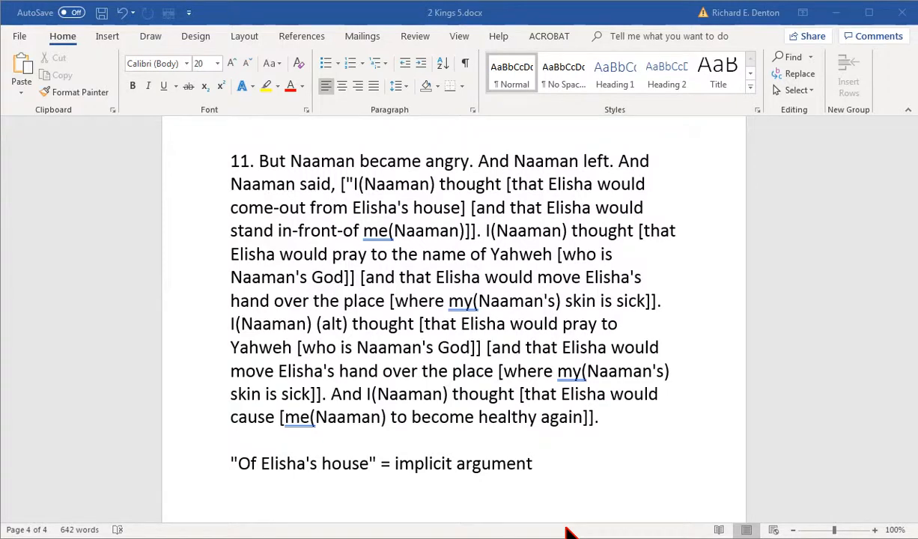
- Copy the text of verse 11, from "But Naaman became angry" through "healthy again]].", and minimize the document
click(263, 159)
mouse_move(260, 161)
mouse_down()
mouse_move(330, 213)
mouse_move(472, 352)
mouse_move(554, 397)
mouse_move(550, 408)
mouse_move(598, 420)
mouse_up()
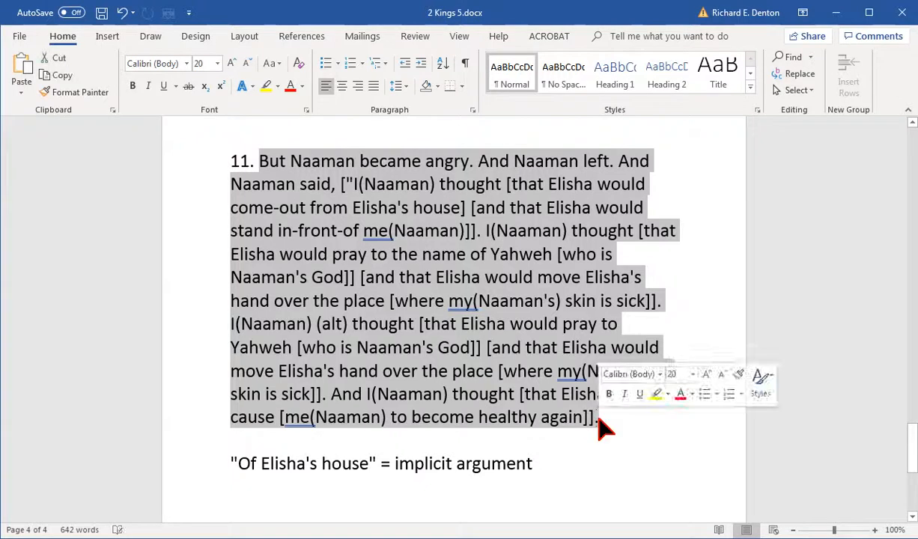
click(836, 13)
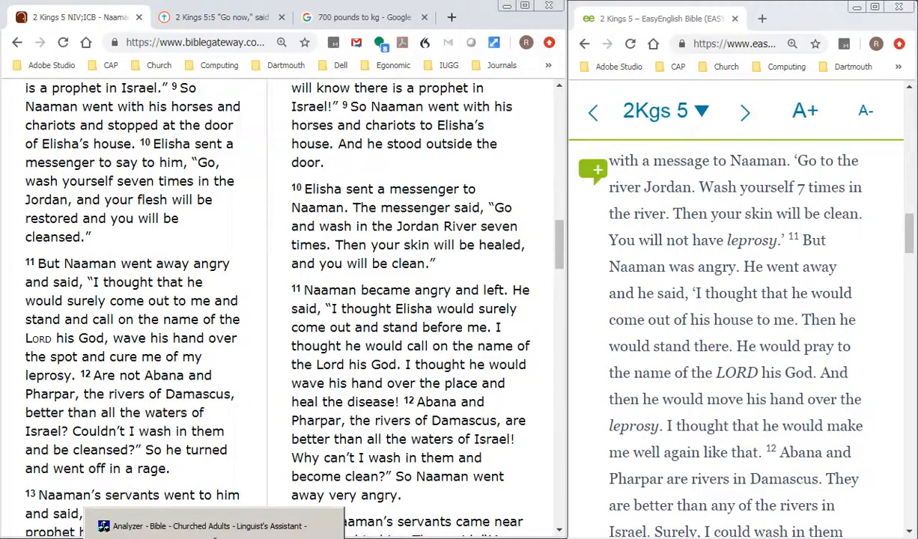
- Switch to the Linguist's Assistant Analyzer, open Proposition Analysis and advance to 2 Kings 5:11
click(212, 530)
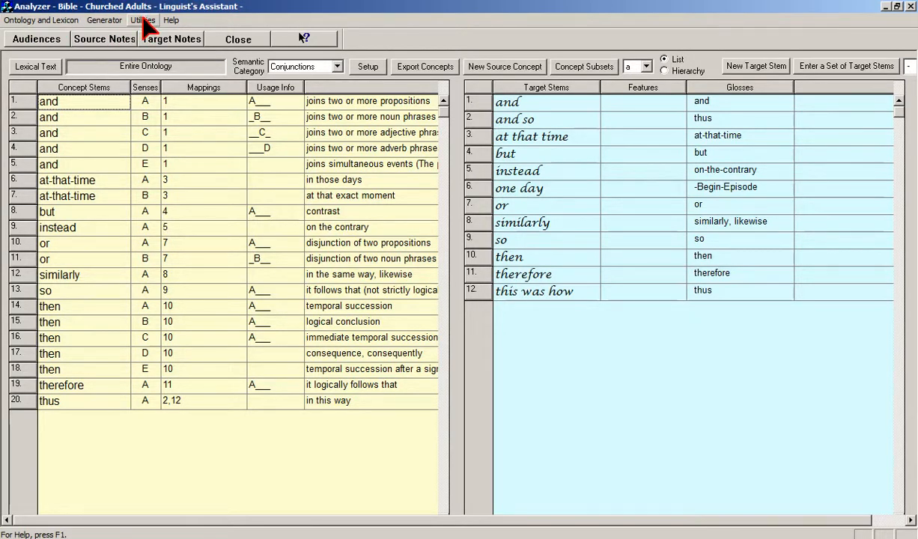
click(145, 21)
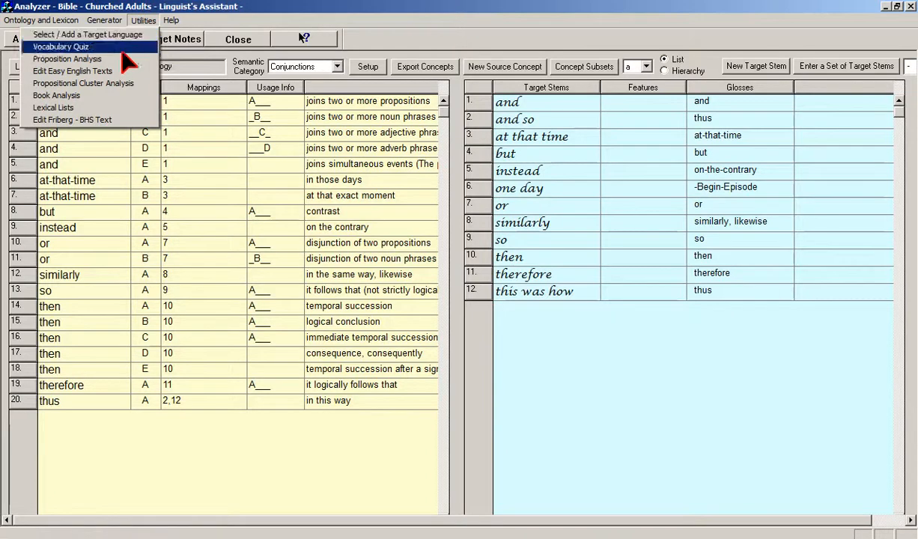
click(122, 59)
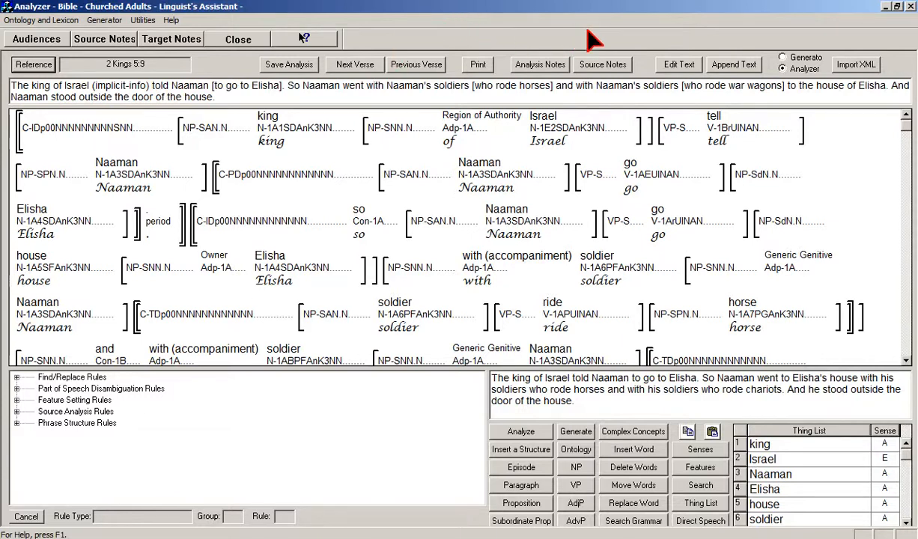
click(341, 68)
click(341, 68)
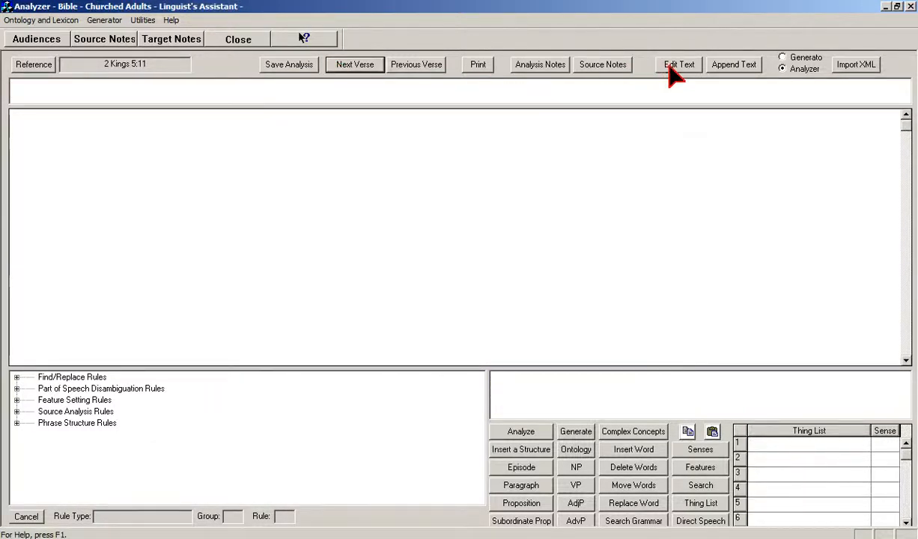
- Insert the copied verse text as the analysis input text for 2 Kings 5:11
click(670, 66)
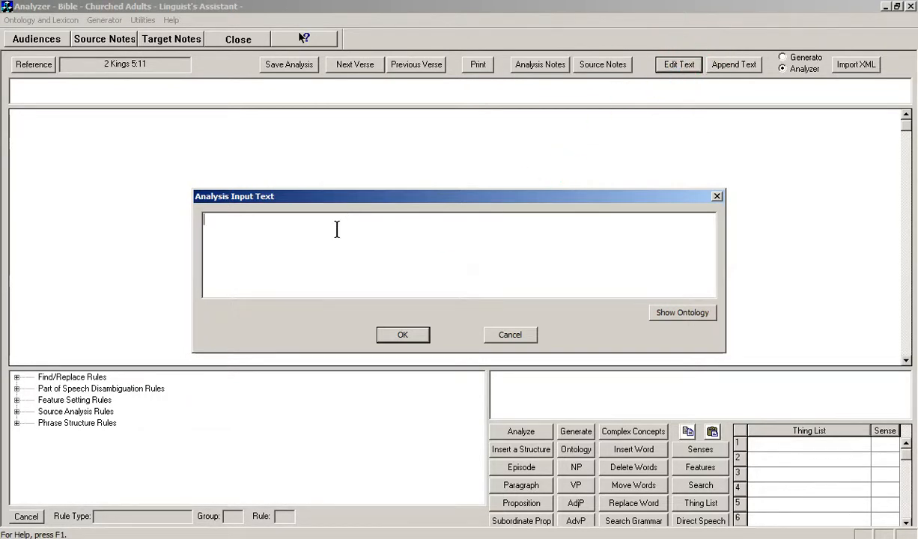
key(ctrl+v)
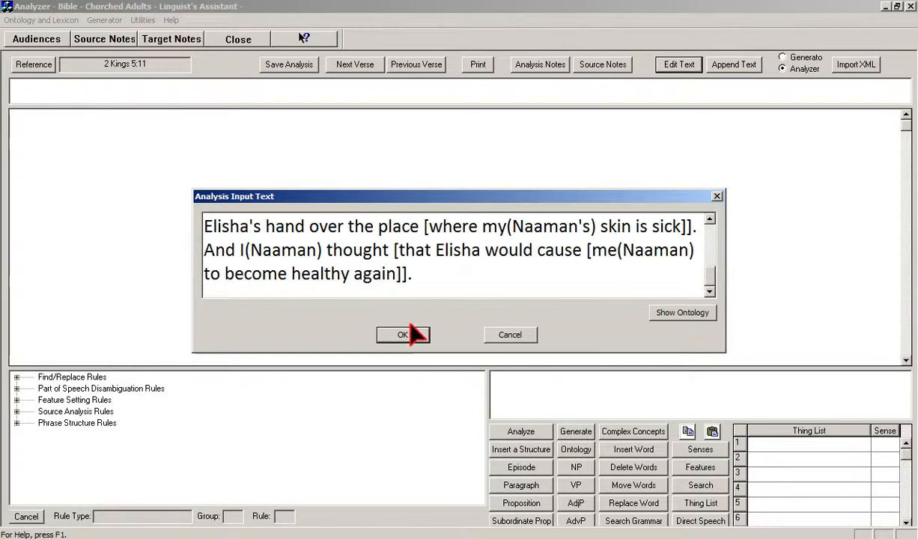
click(404, 337)
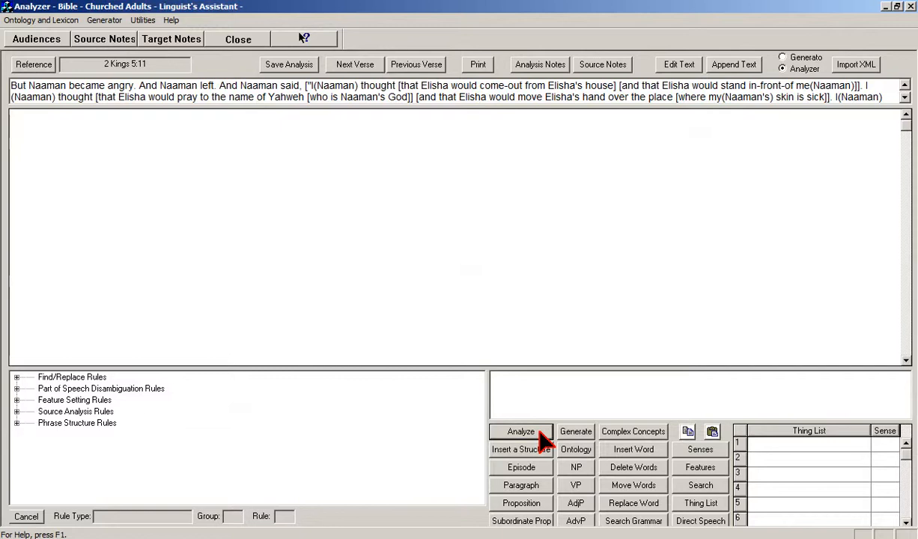
- Analyze the input text of 2 Kings 5:11 and save the analysis
click(528, 433)
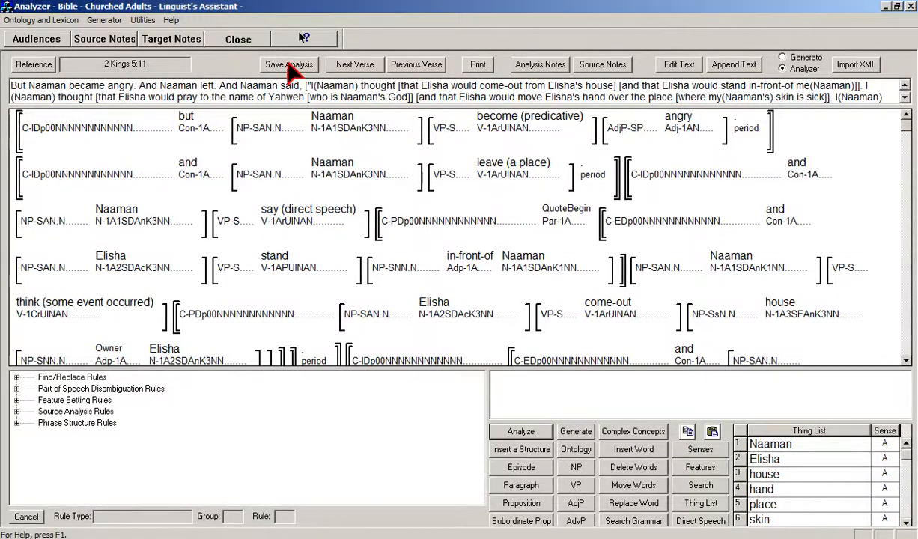
click(287, 64)
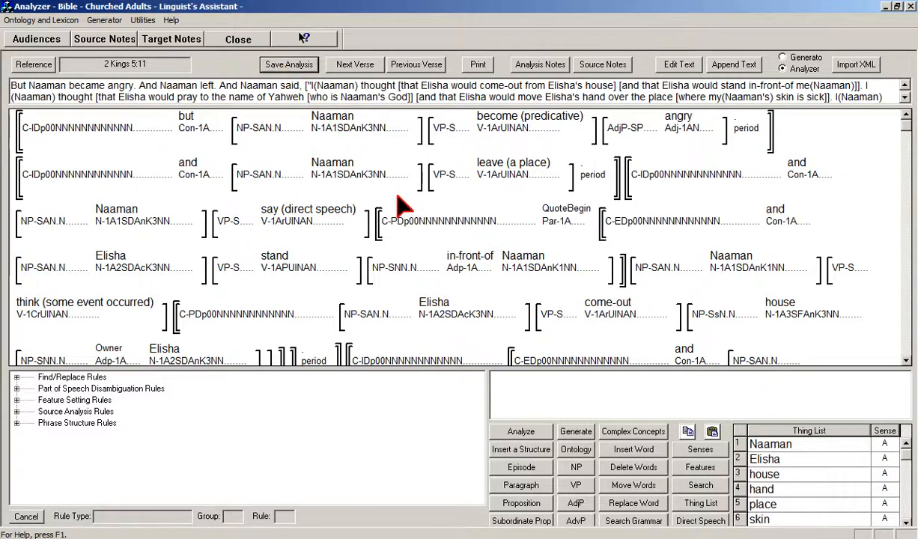
mouse_move(434, 228)
- Generate the target text for 2 Kings 5:11 from the analysis and read through it
click(569, 432)
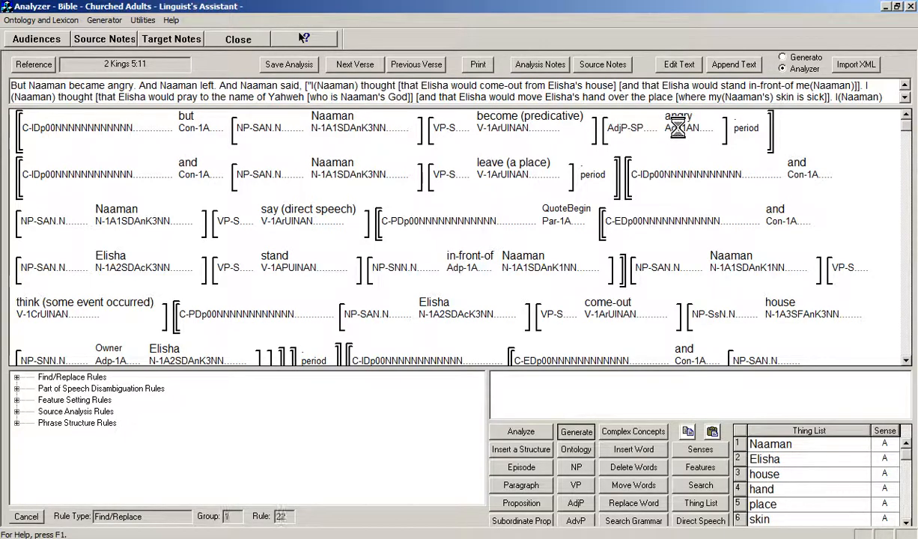
mouse_move(549, 376)
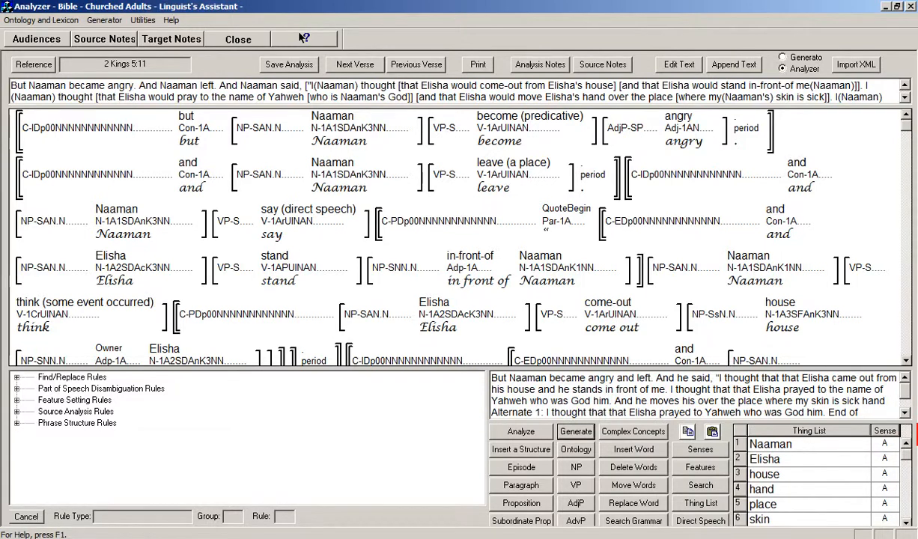
drag(906, 391, 909, 385)
- Check the semantic features of the words and phrases in the "become angry" and "leave" propositions against the generated text
mouse_move(191, 121)
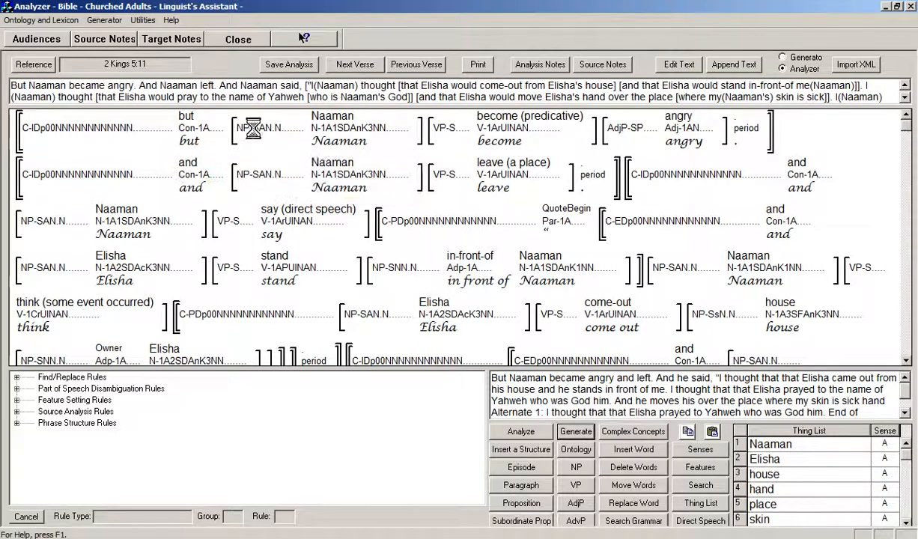
mouse_move(330, 138)
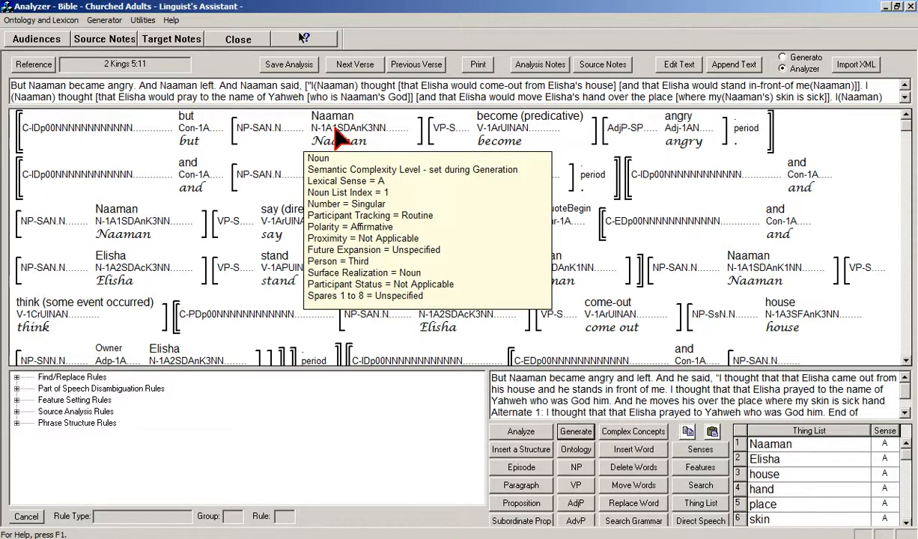
mouse_move(490, 133)
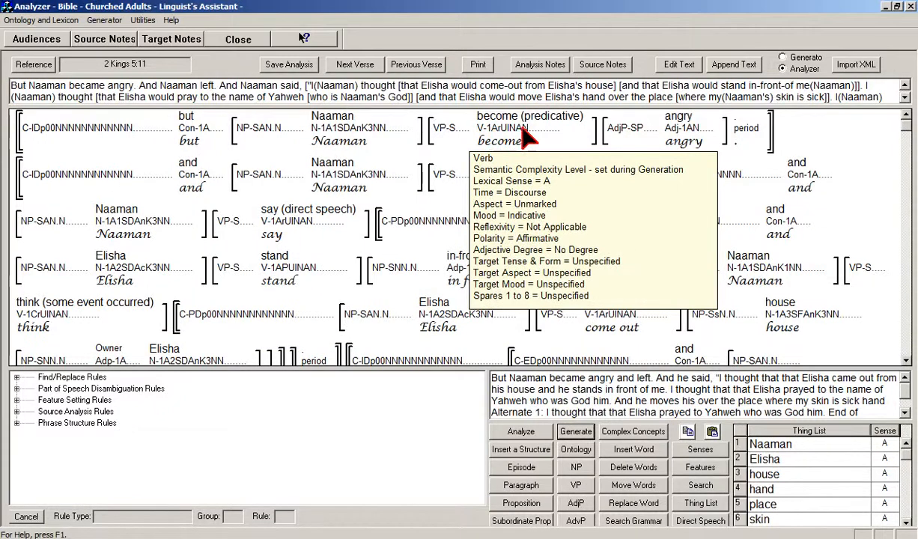
mouse_move(616, 133)
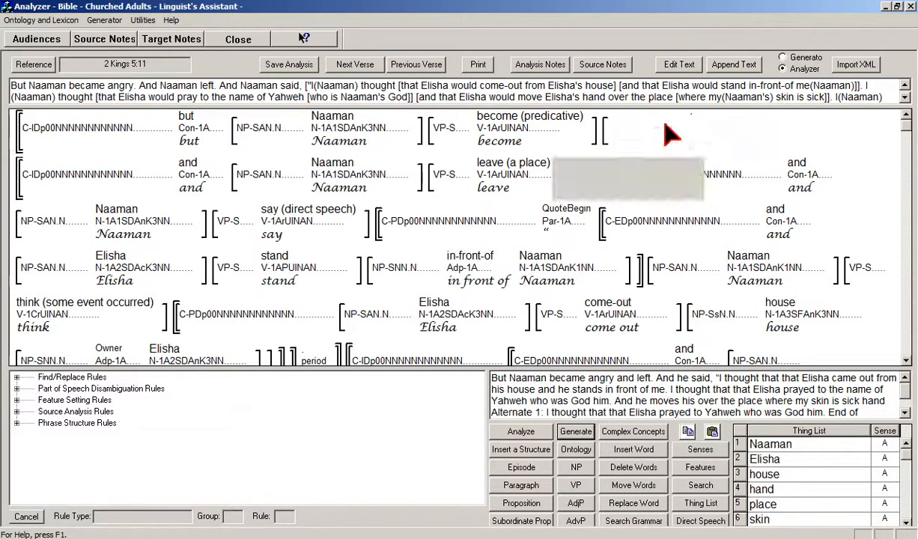
mouse_move(674, 137)
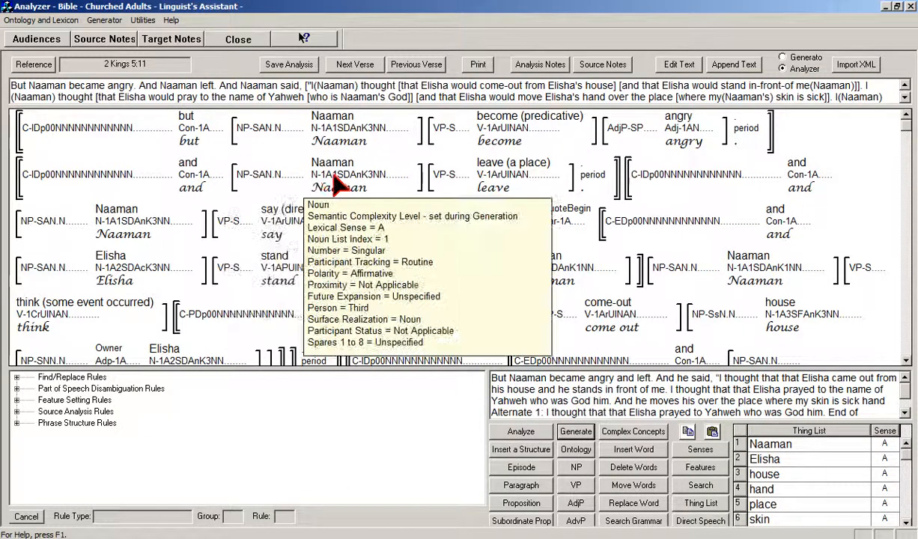
mouse_move(493, 178)
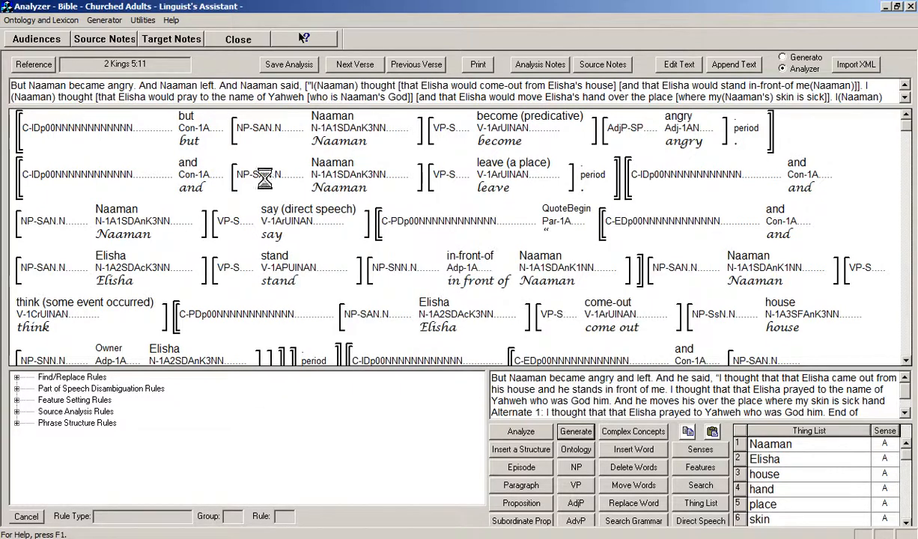
mouse_move(538, 383)
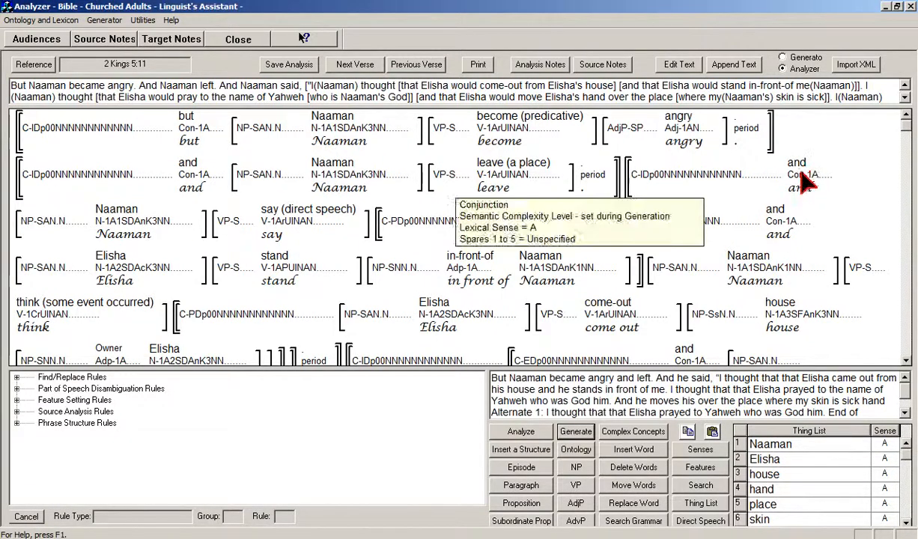
- Examine the features of the "Naaman say" proposition and the order of the embedded clauses in its direct speech
mouse_move(678, 179)
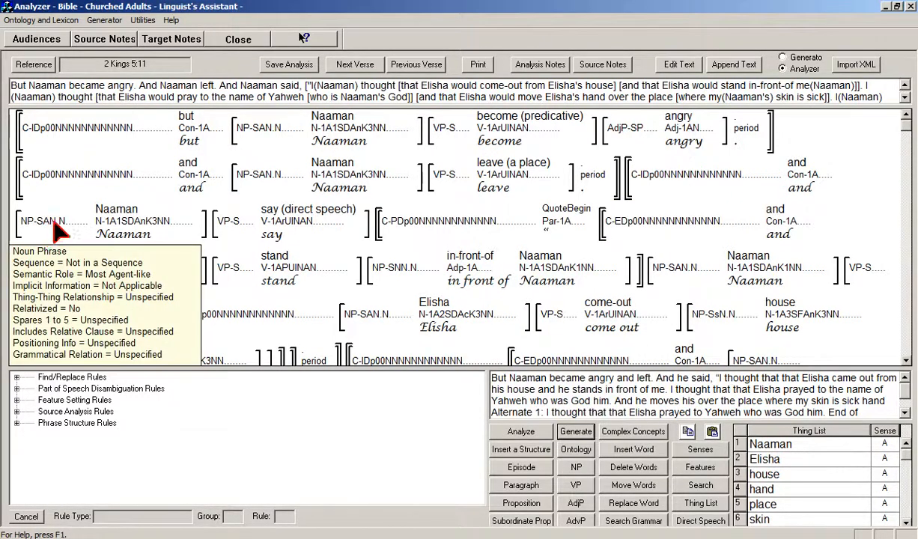
mouse_move(116, 229)
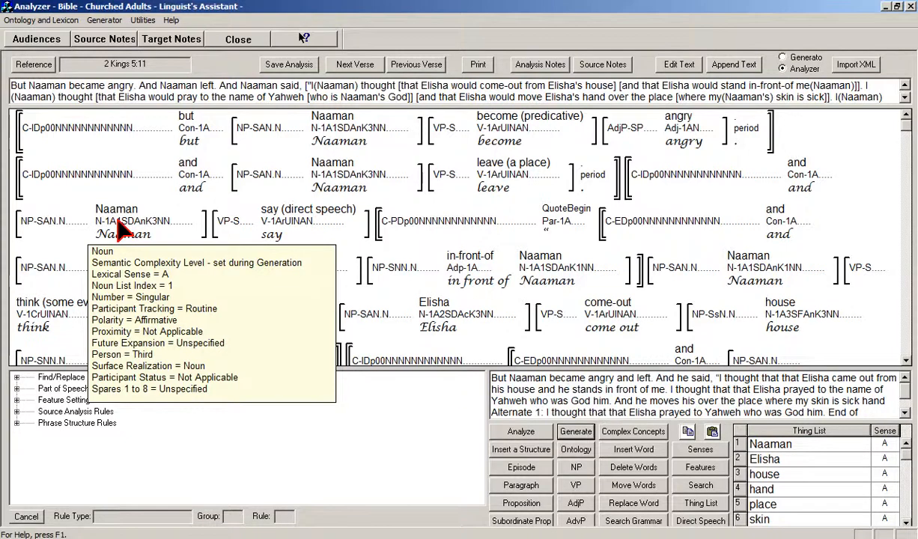
mouse_move(273, 232)
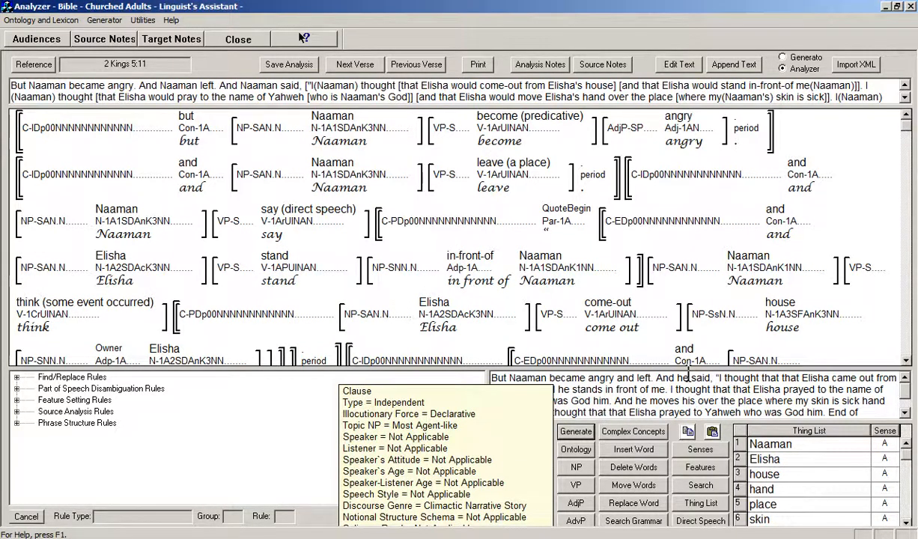
mouse_move(494, 320)
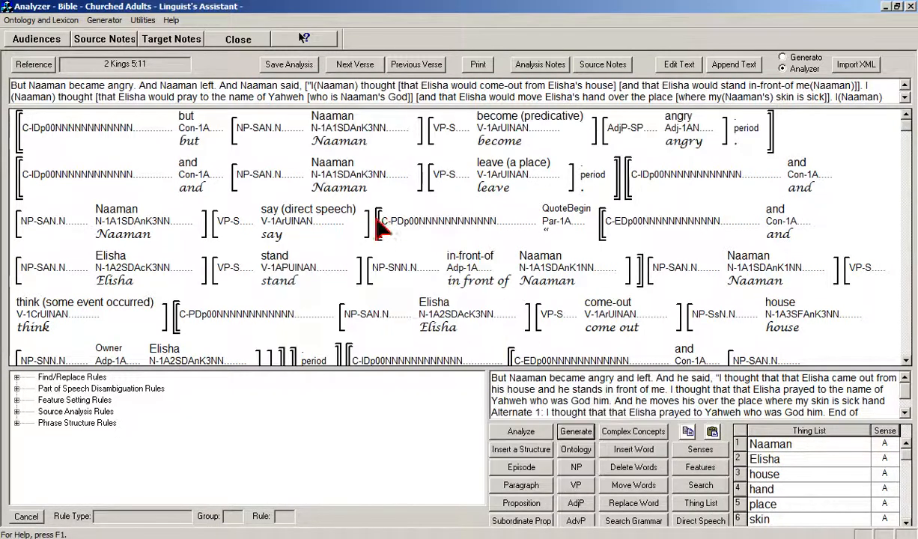
mouse_move(408, 228)
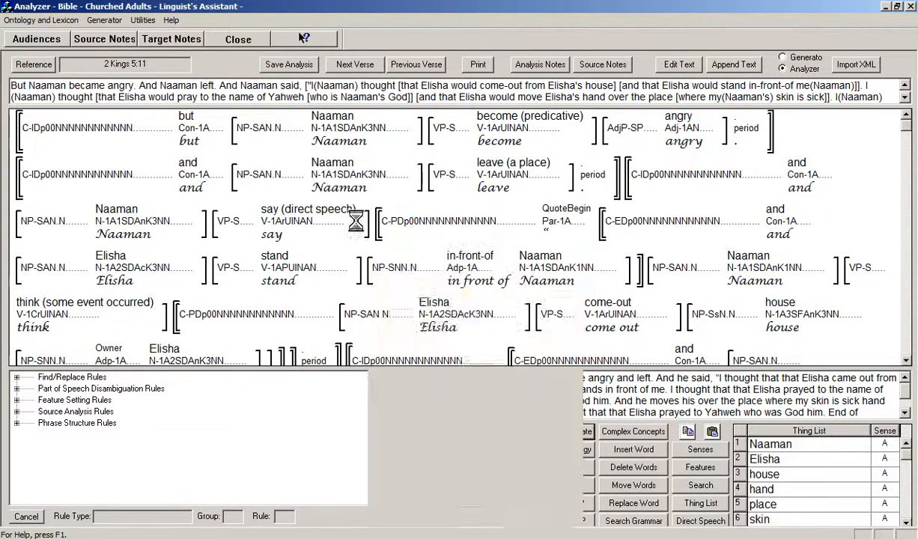
mouse_move(315, 213)
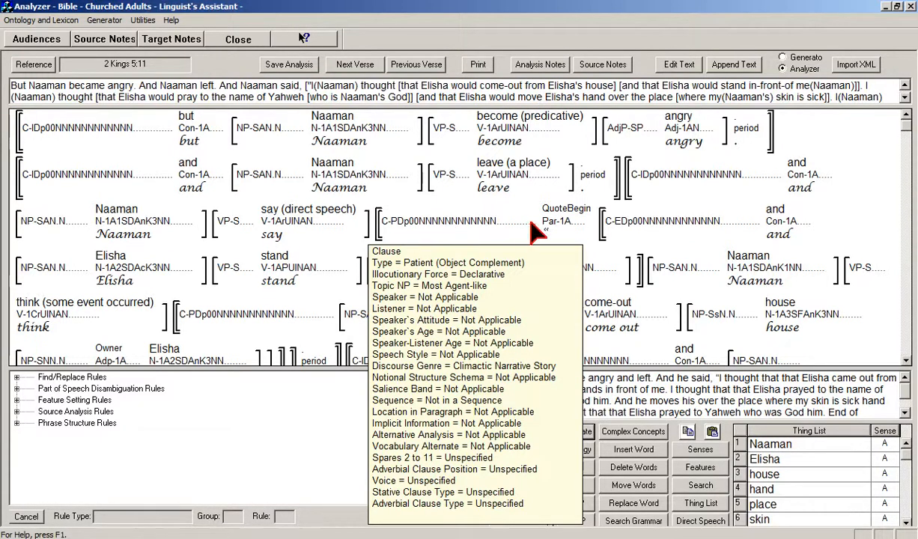
mouse_move(549, 228)
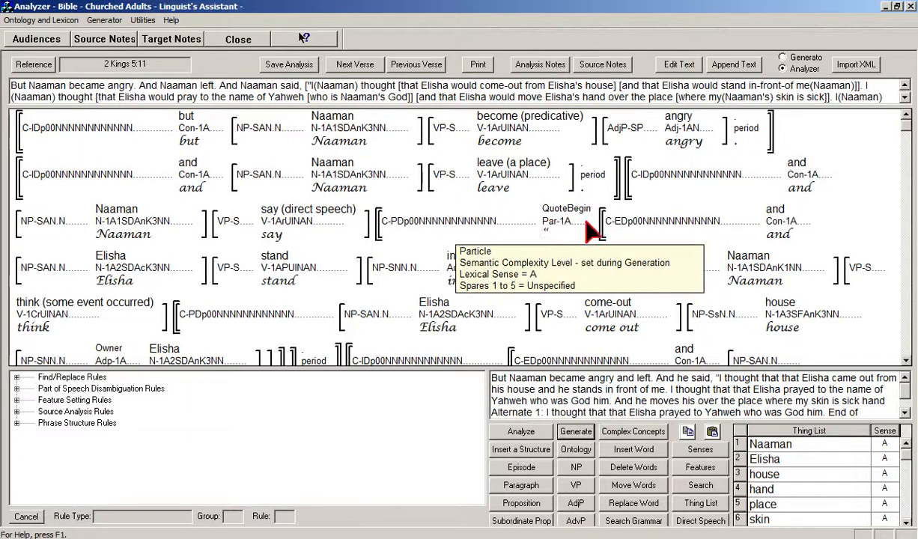
mouse_move(609, 233)
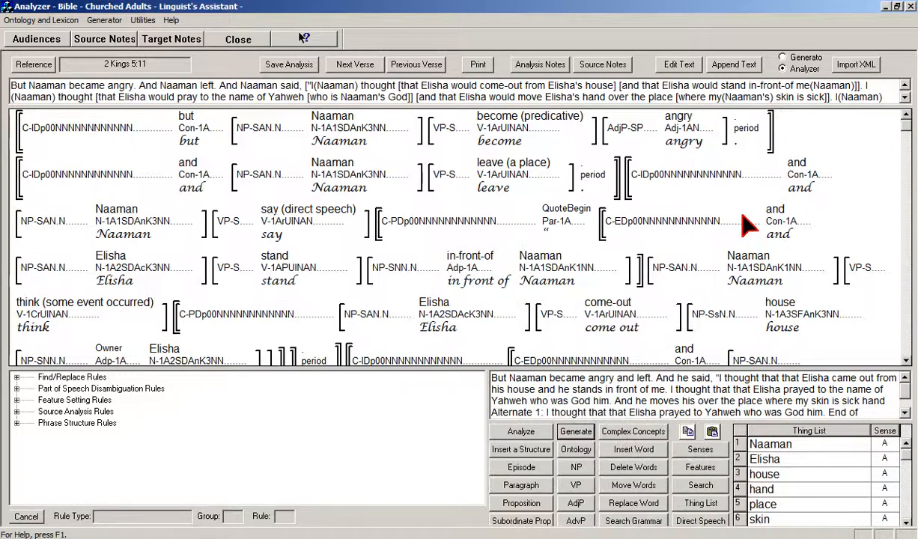
mouse_move(689, 225)
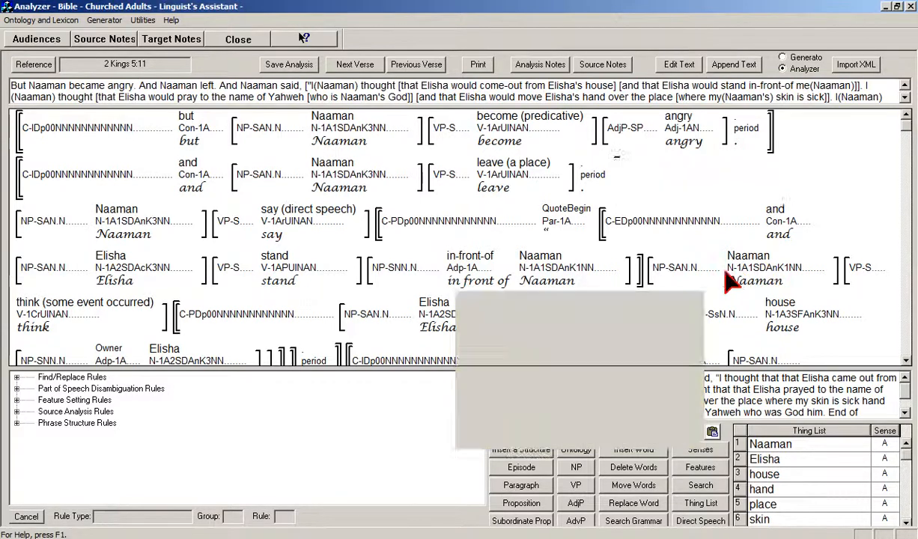
mouse_move(45, 319)
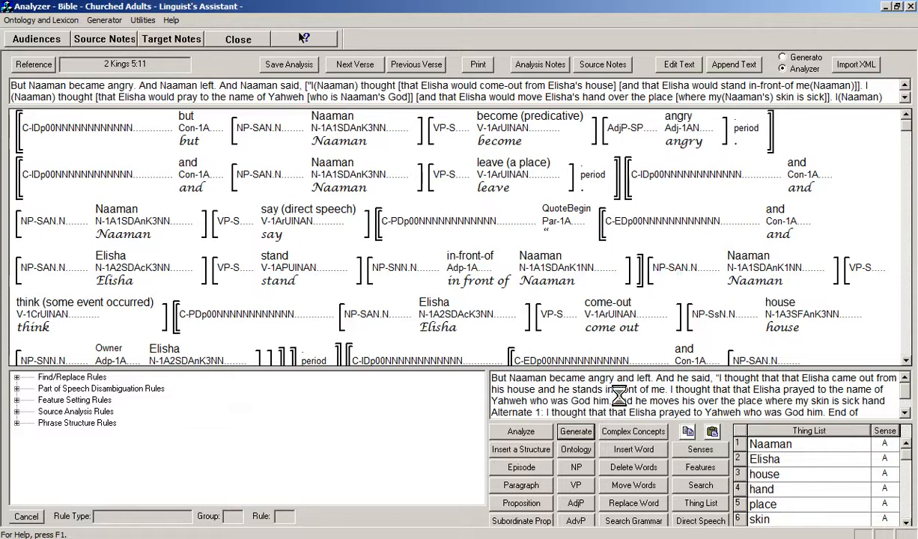
- Move the "Naaman think" noun and verb phrases directly after QuoteBegin, ahead of the "and Elisha stand" clause
click(639, 484)
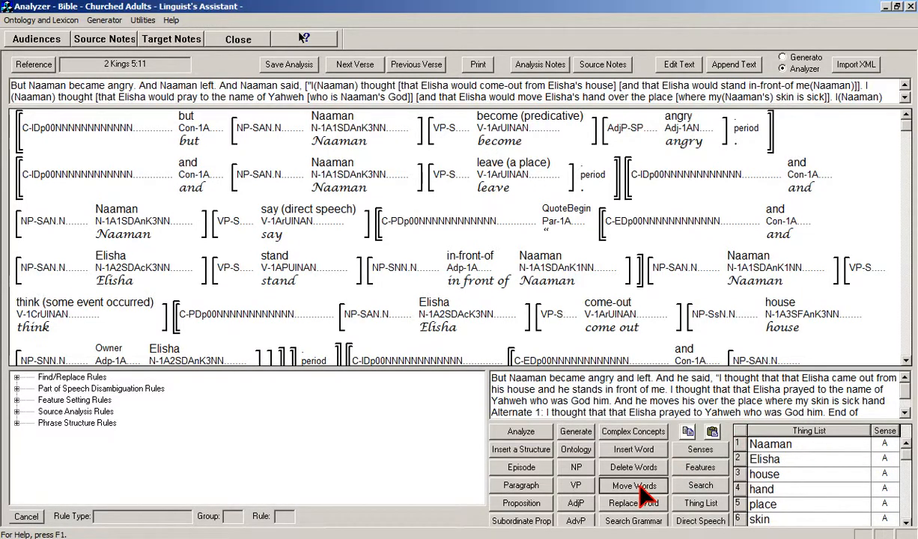
click(662, 269)
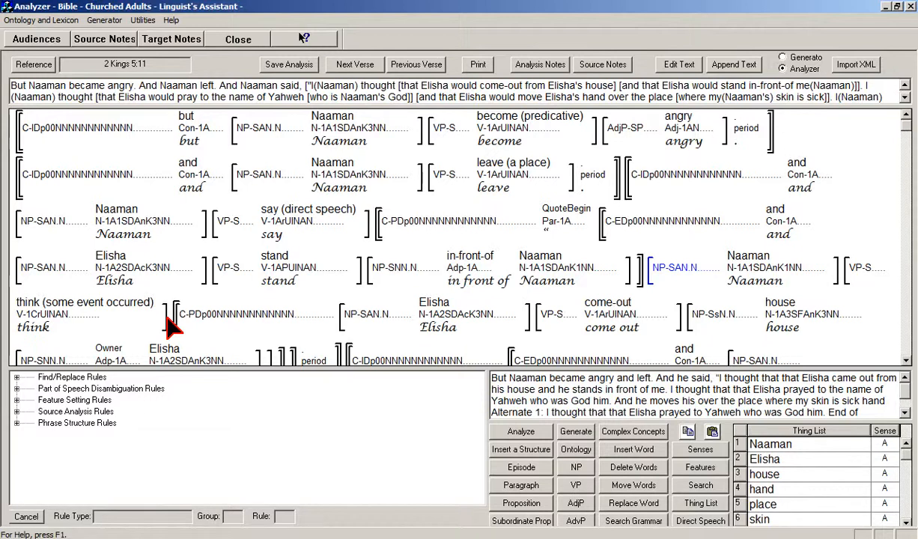
key(Delete)
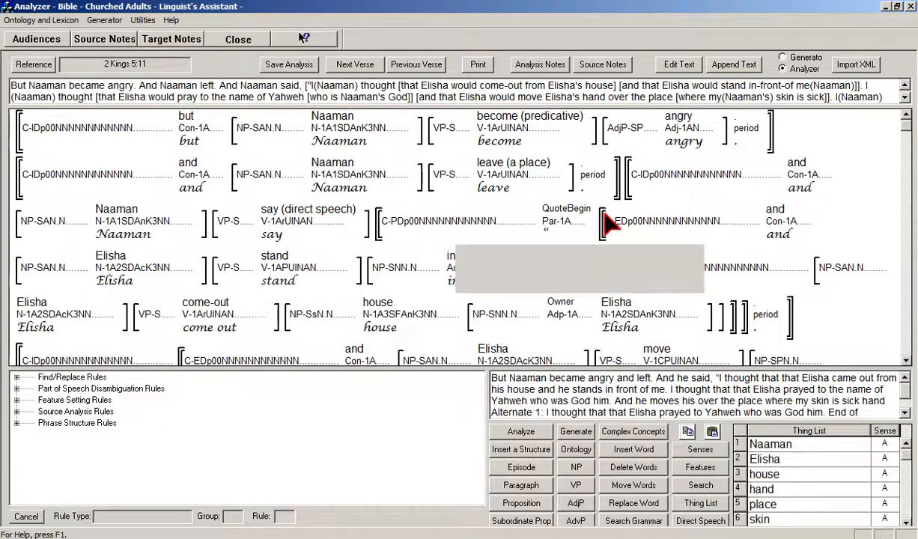
double_click(625, 235)
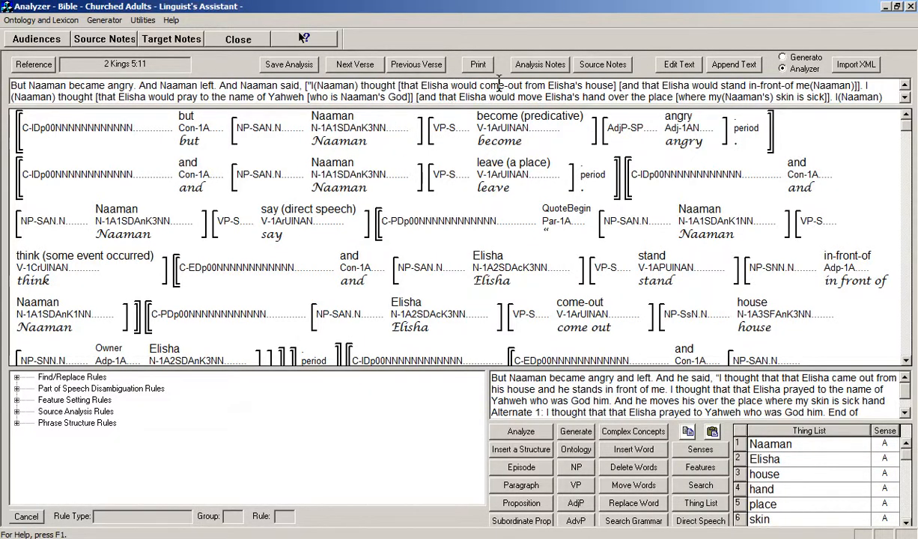
mouse_move(268, 321)
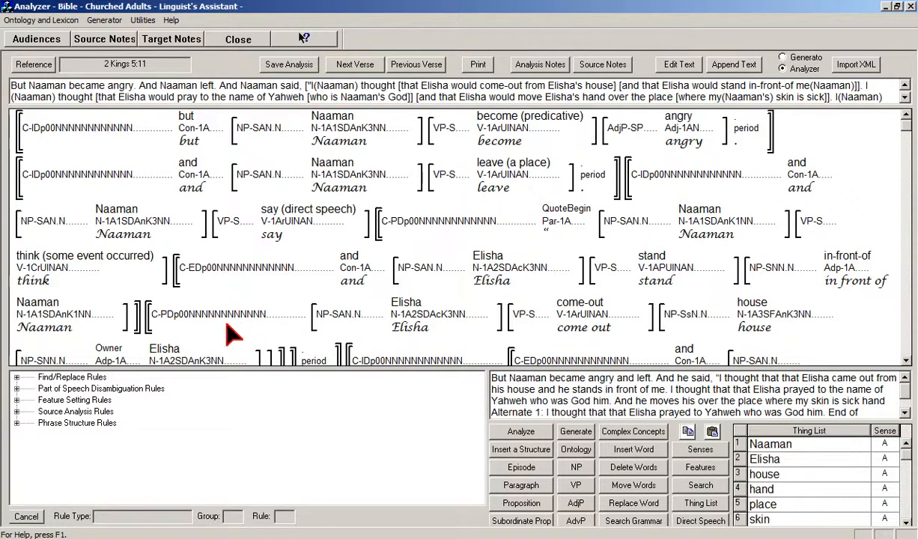
- Move the "Elisha come-out" clause directly after the "think" verb phrase, ahead of the "and Elisha stand" clause
mouse_move(181, 318)
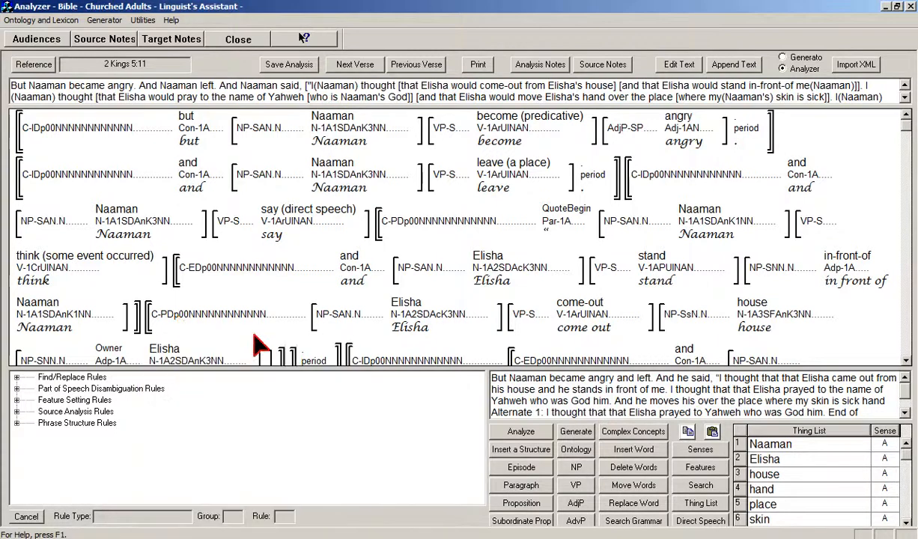
click(636, 488)
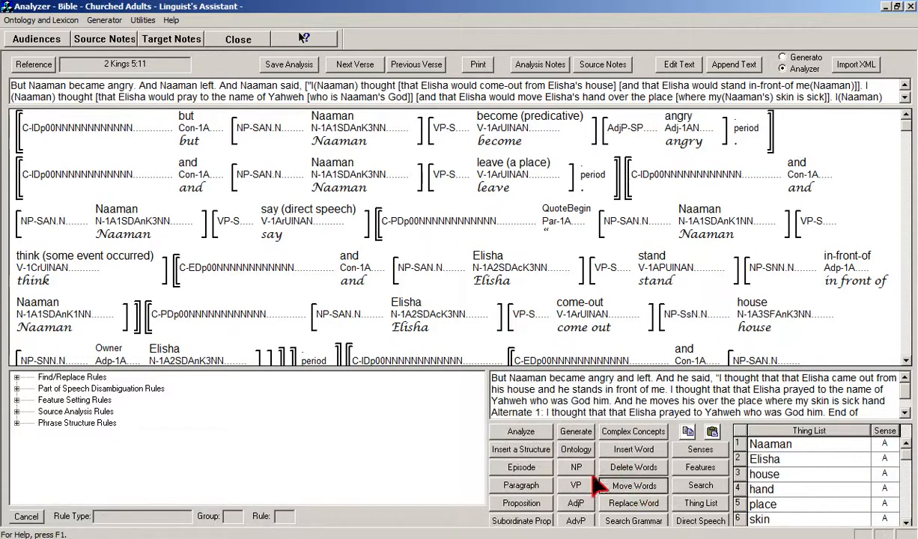
click(165, 321)
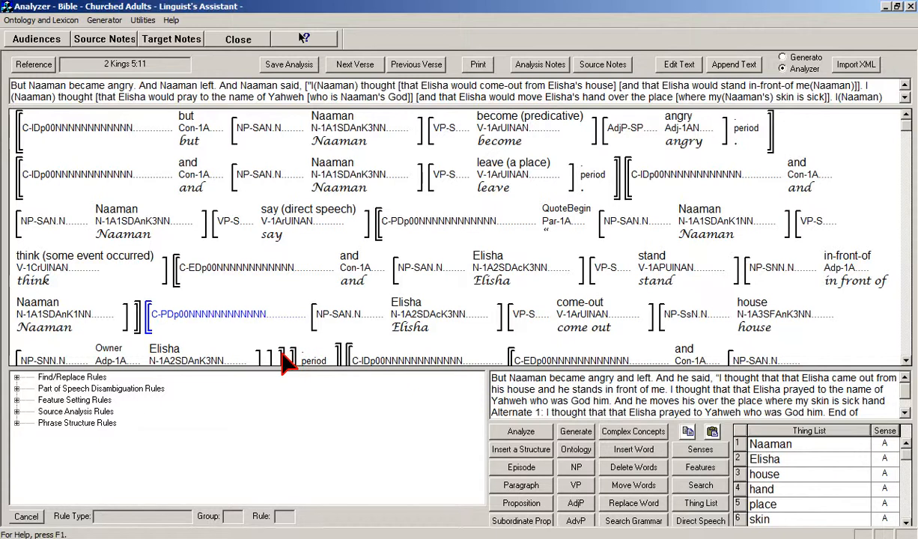
click(283, 352)
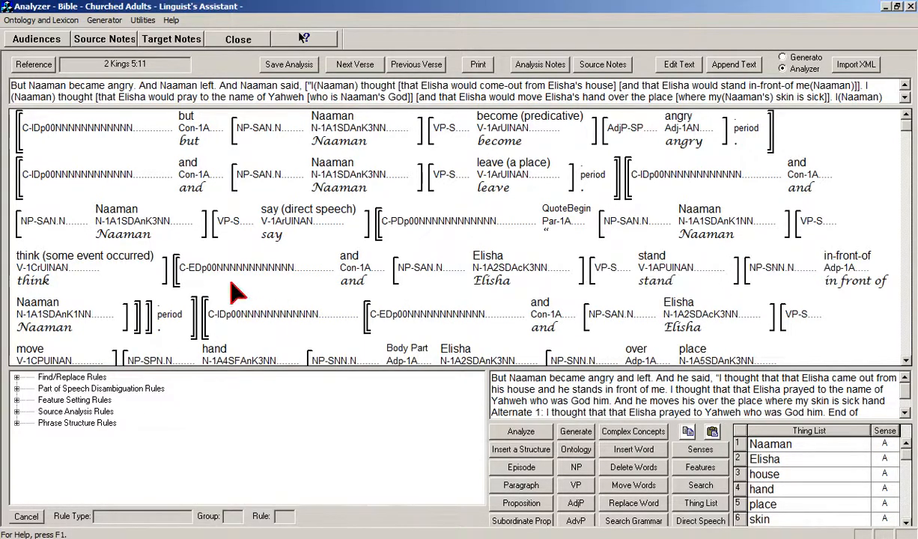
mouse_move(194, 274)
key(ctrl+z)
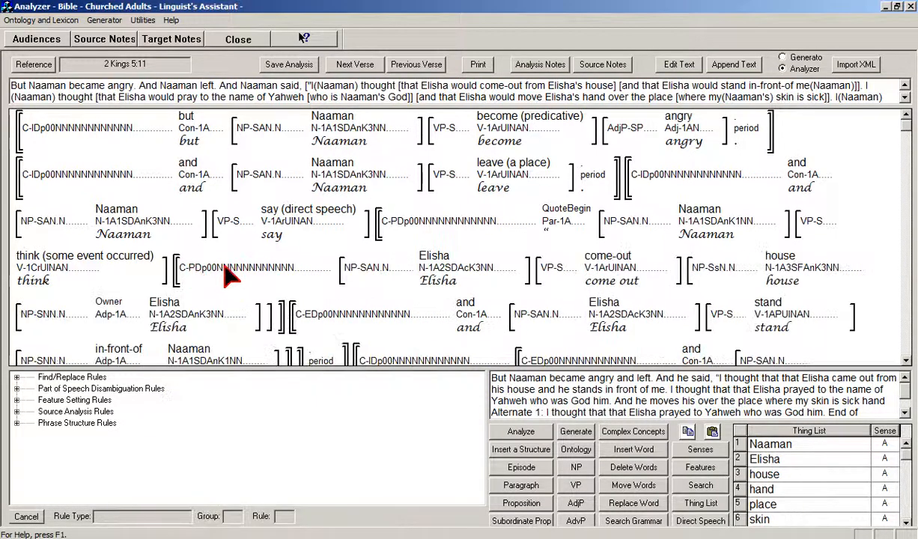
- Set the Sequence feature of the "Elisha come-out" clause to First Coordinate
mouse_move(475, 263)
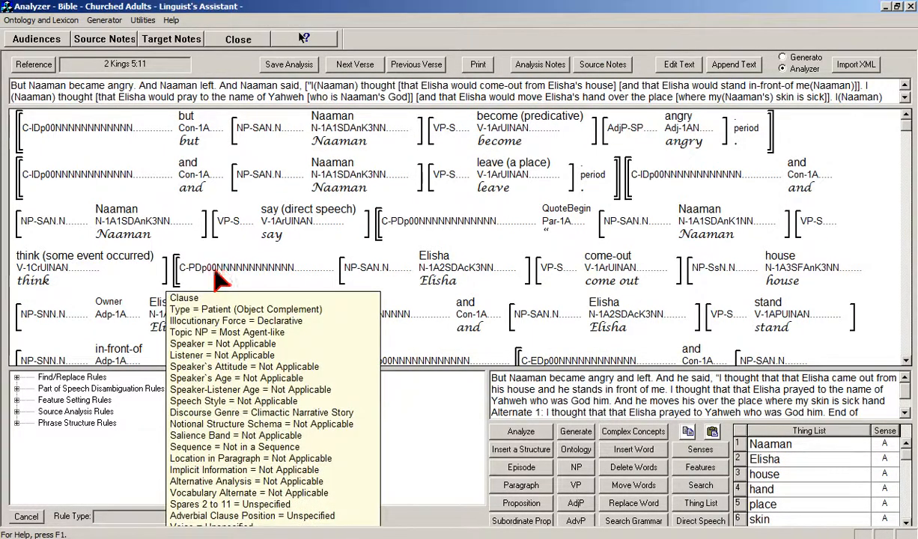
mouse_move(237, 277)
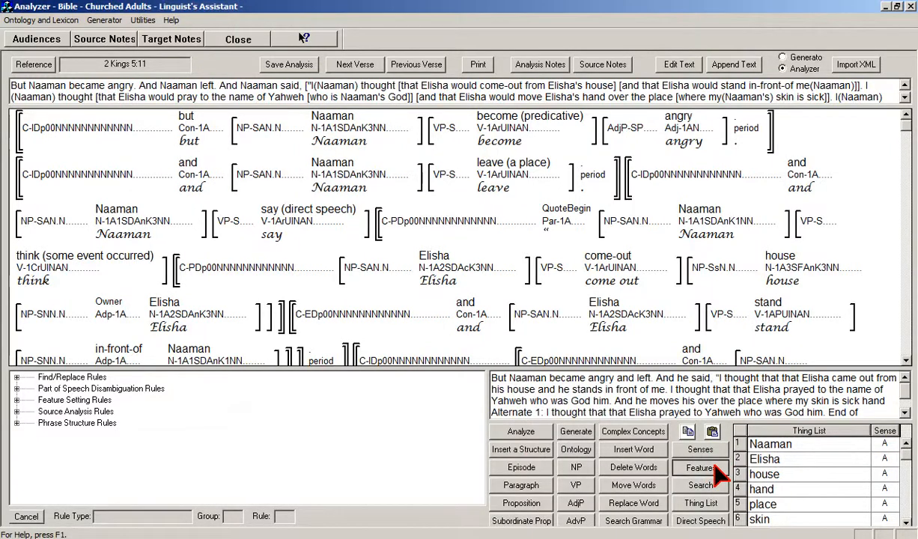
double_click(216, 276)
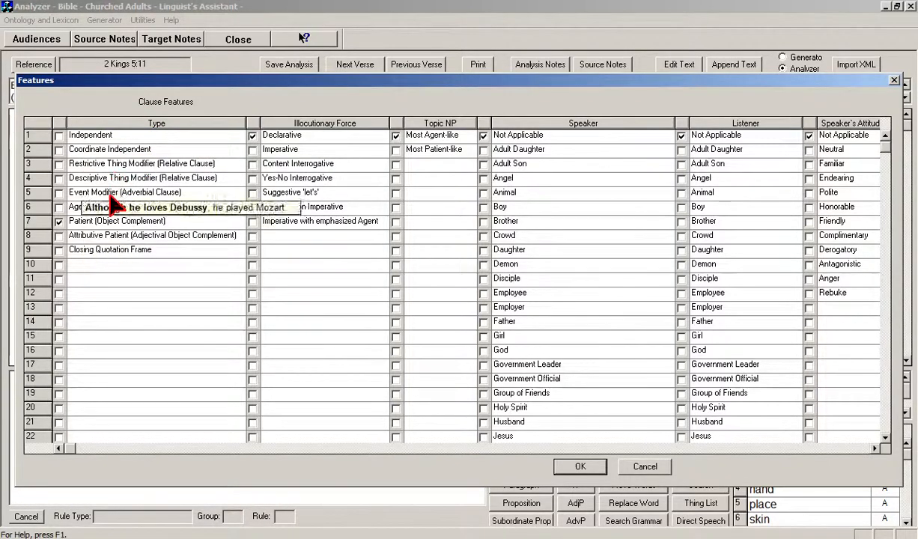
mouse_move(75, 233)
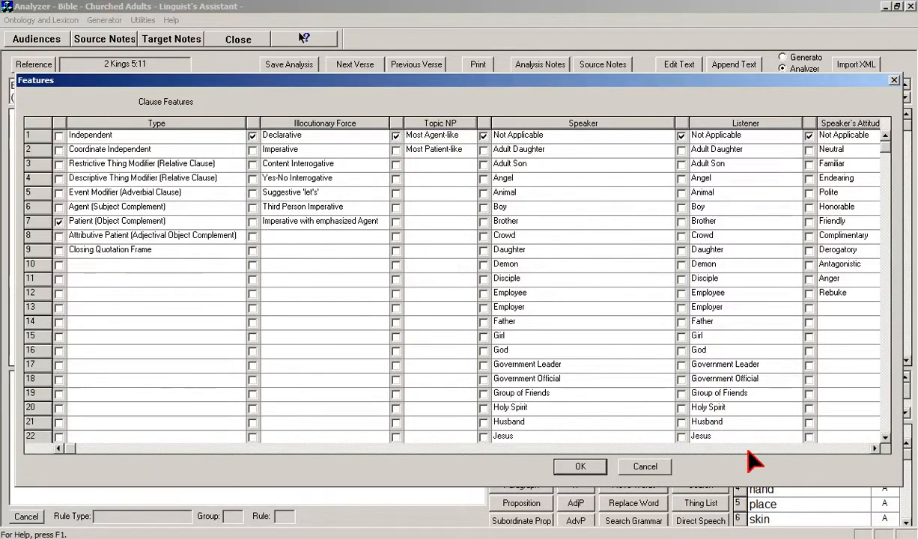
click(749, 449)
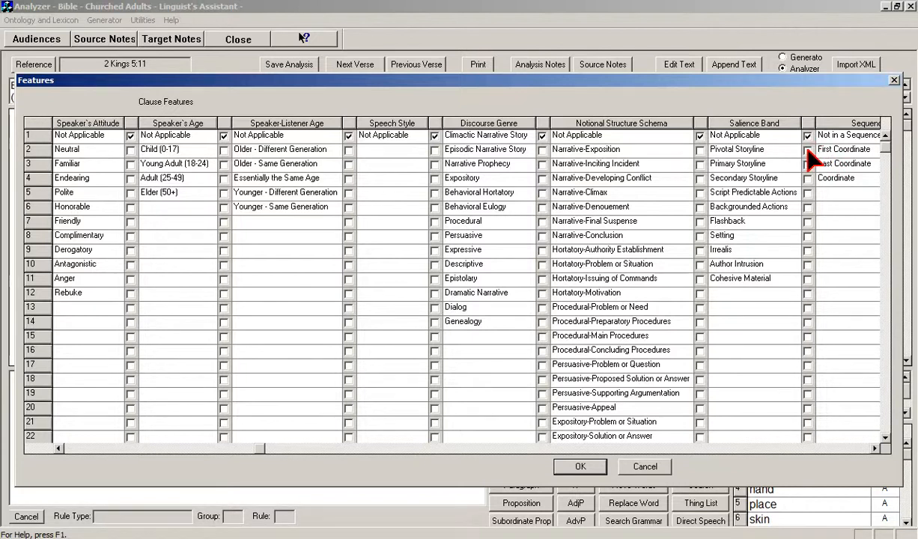
click(808, 150)
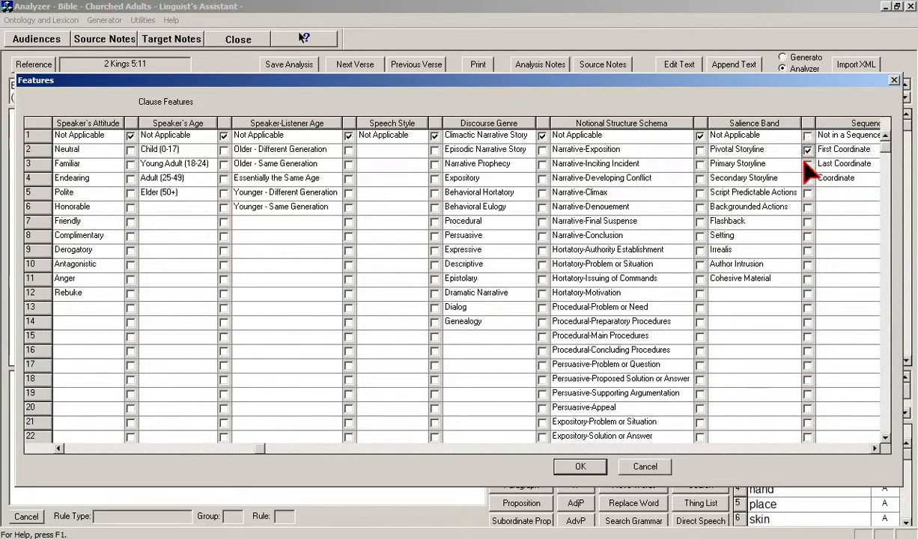
click(581, 468)
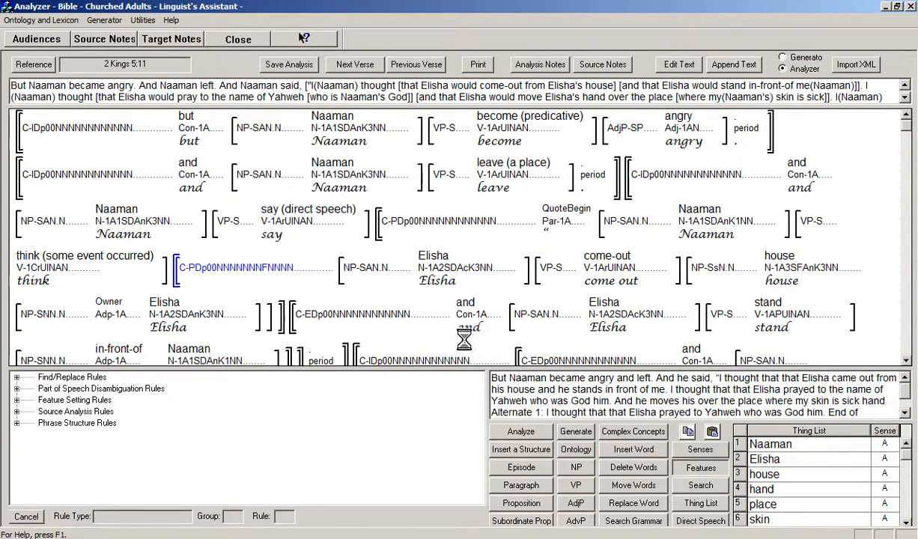
- Set the "and Elisha stand" clause's Type to Patient (Object Complement) and its Sequence to Last Coordinate
mouse_move(329, 319)
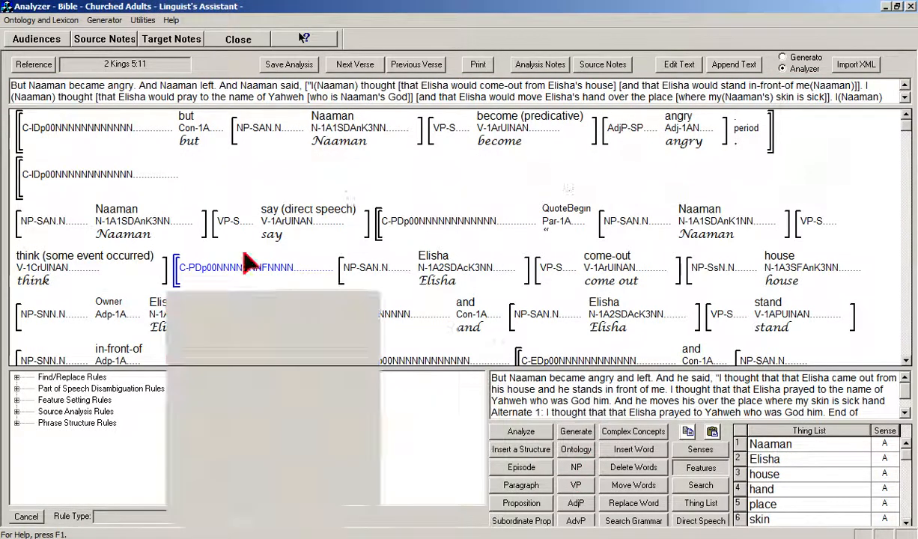
mouse_move(301, 318)
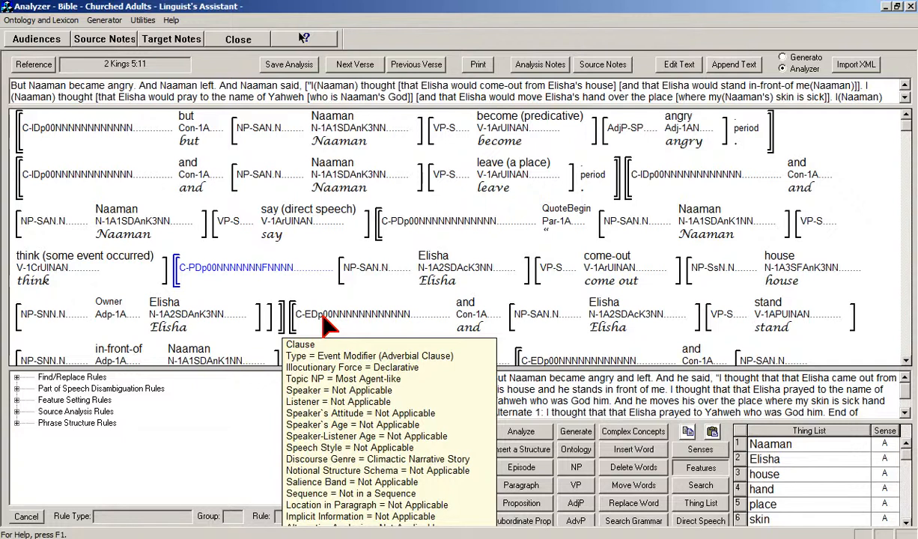
double_click(322, 317)
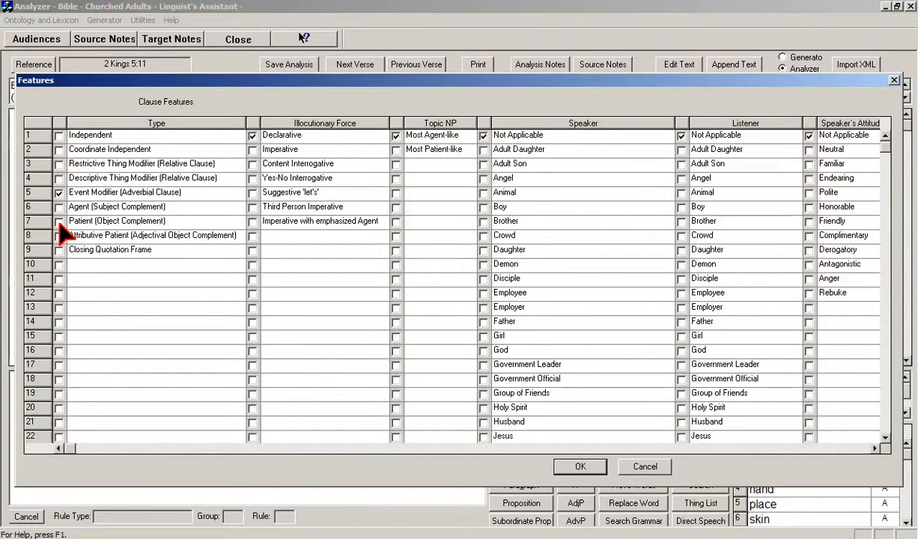
click(59, 222)
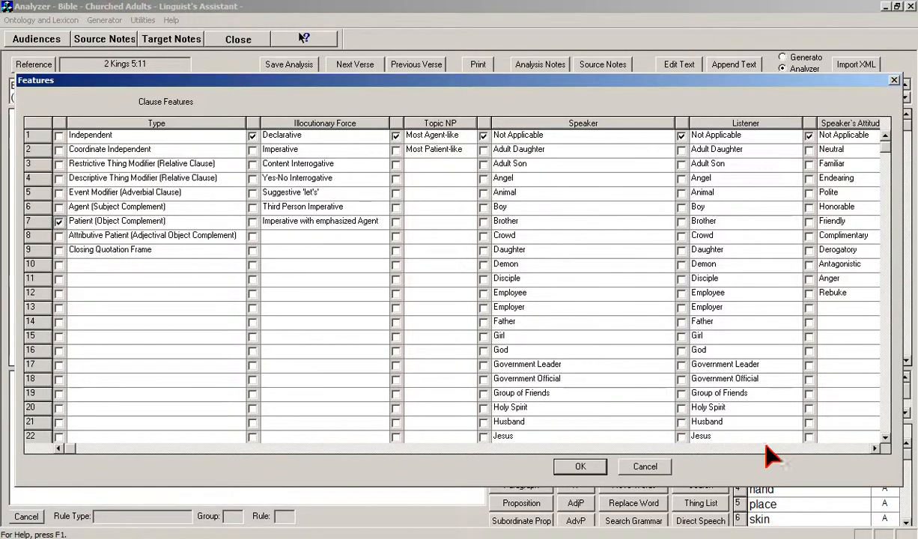
click(815, 448)
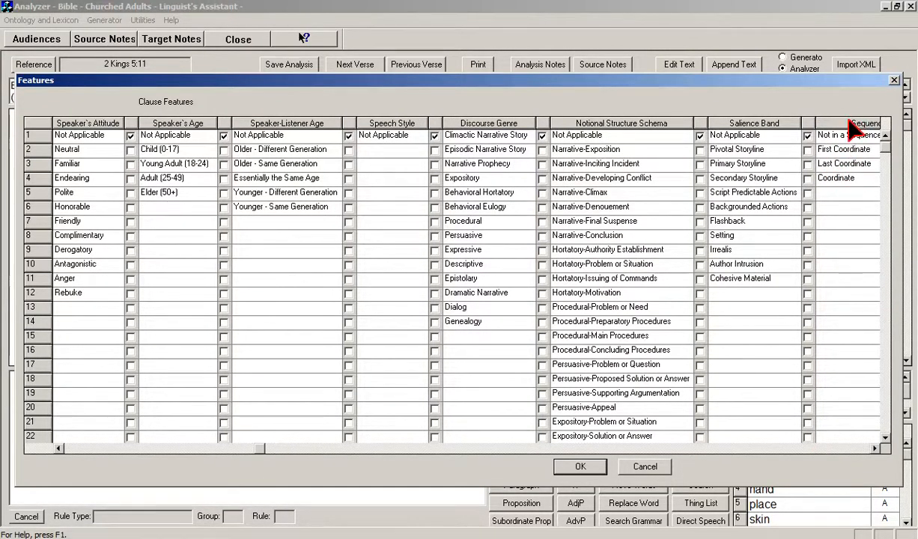
click(808, 163)
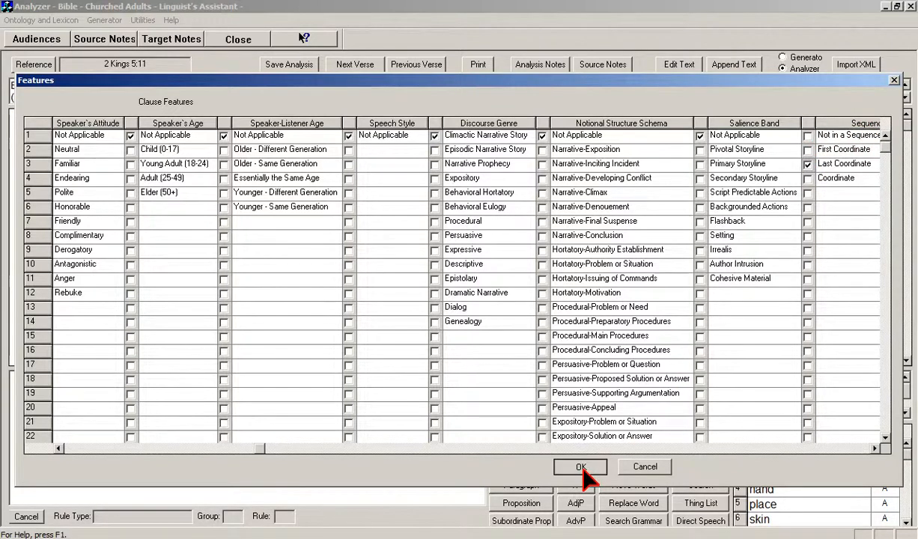
click(583, 468)
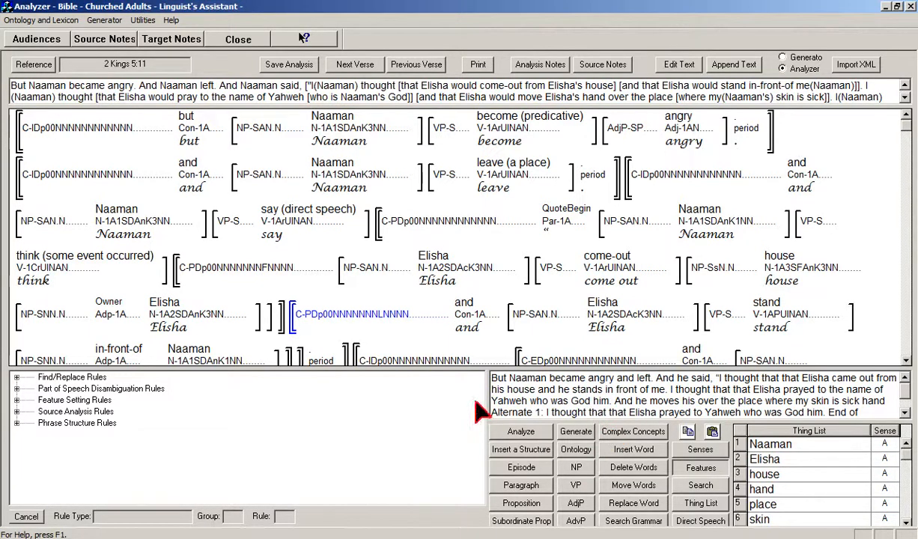
- Check the features of the "Elisha come-out" clause and set the Time of its verb "come-out" to Immediate Future
mouse_move(243, 277)
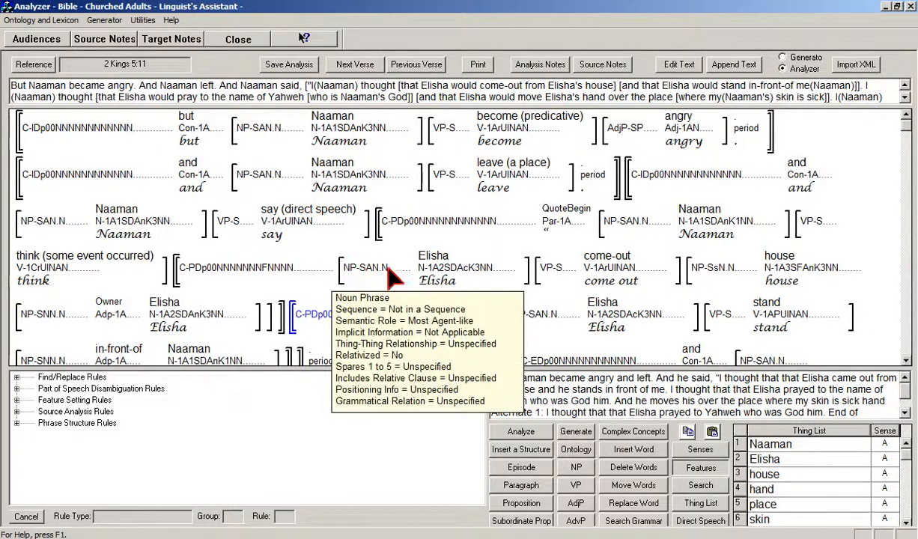
mouse_move(430, 280)
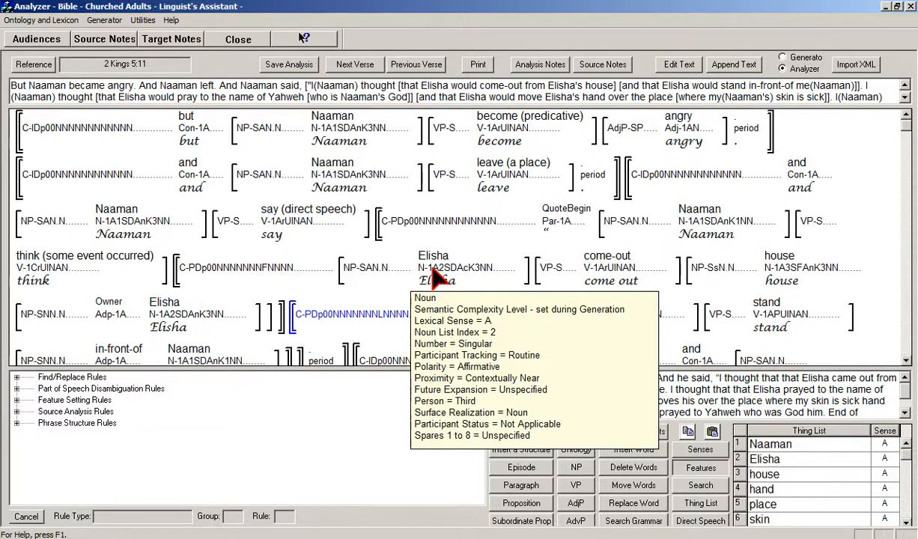
mouse_move(605, 277)
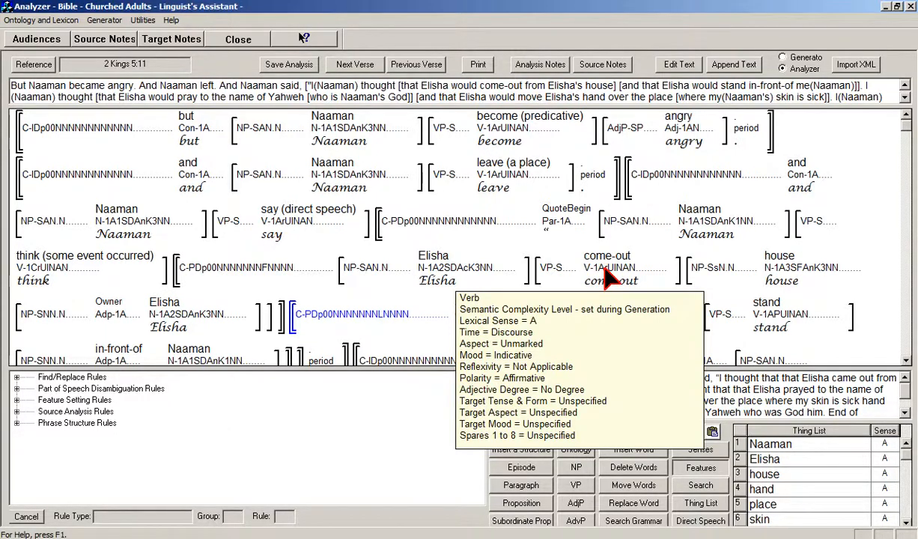
double_click(603, 277)
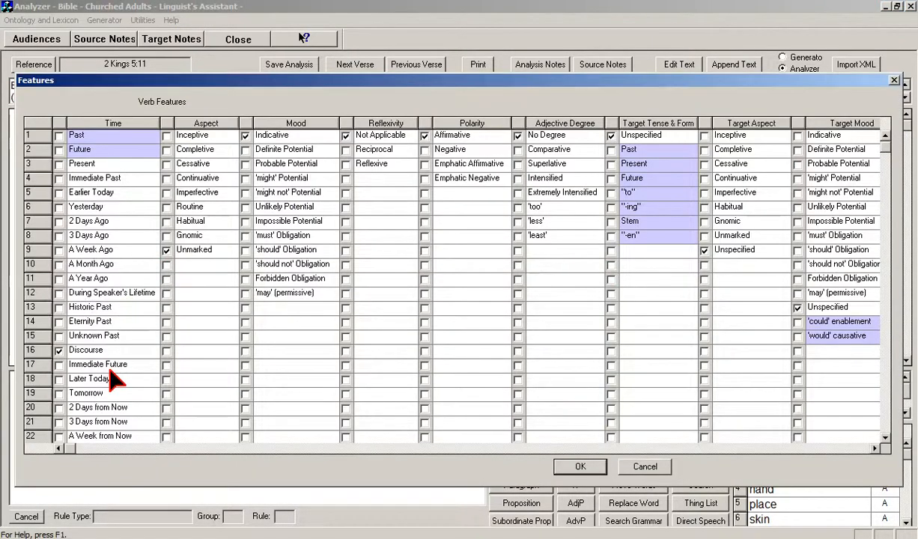
click(58, 364)
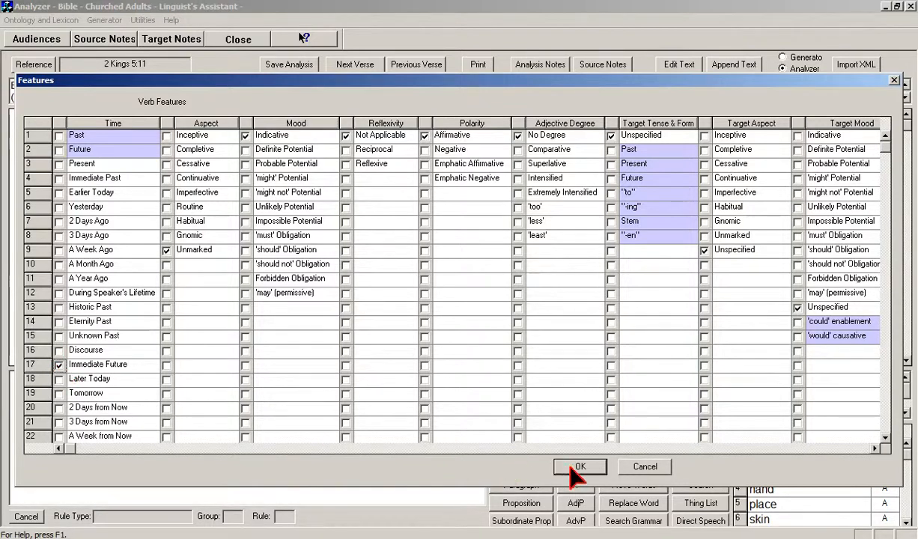
click(574, 467)
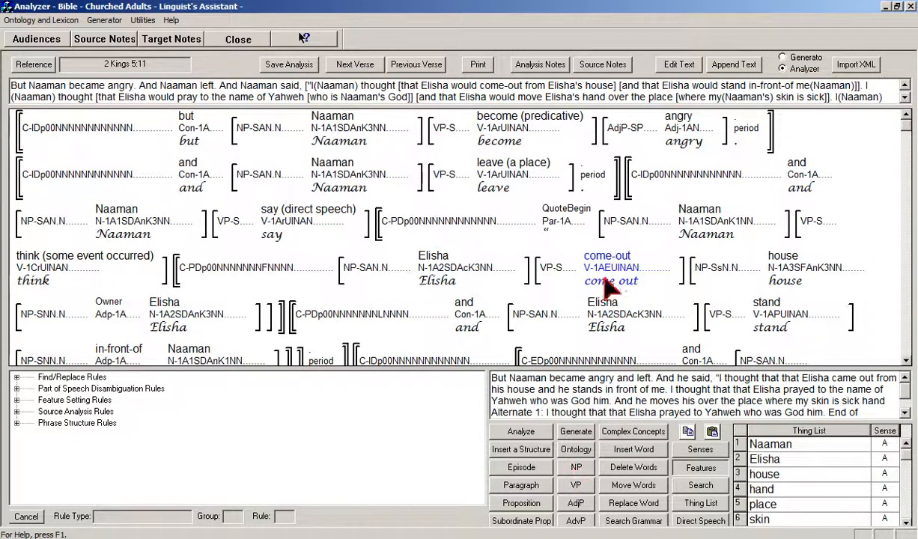
mouse_move(60, 263)
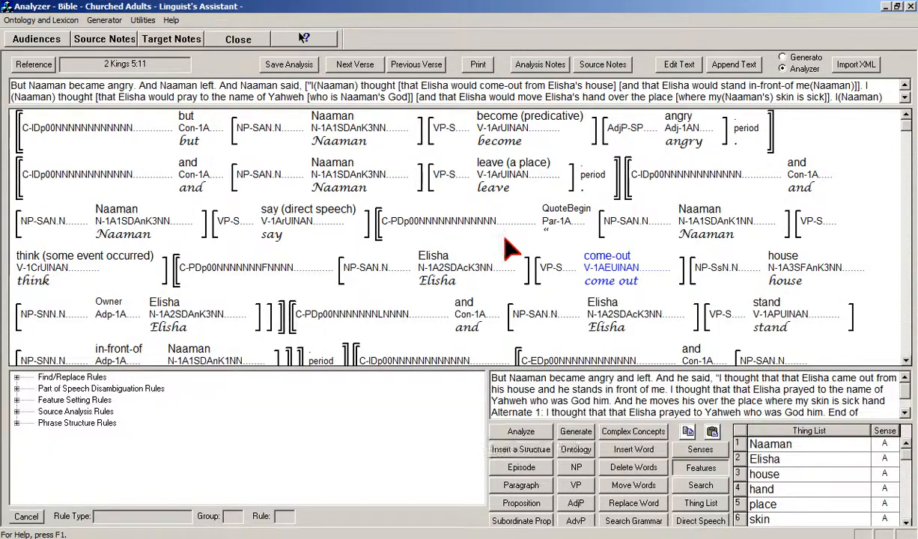
mouse_move(612, 271)
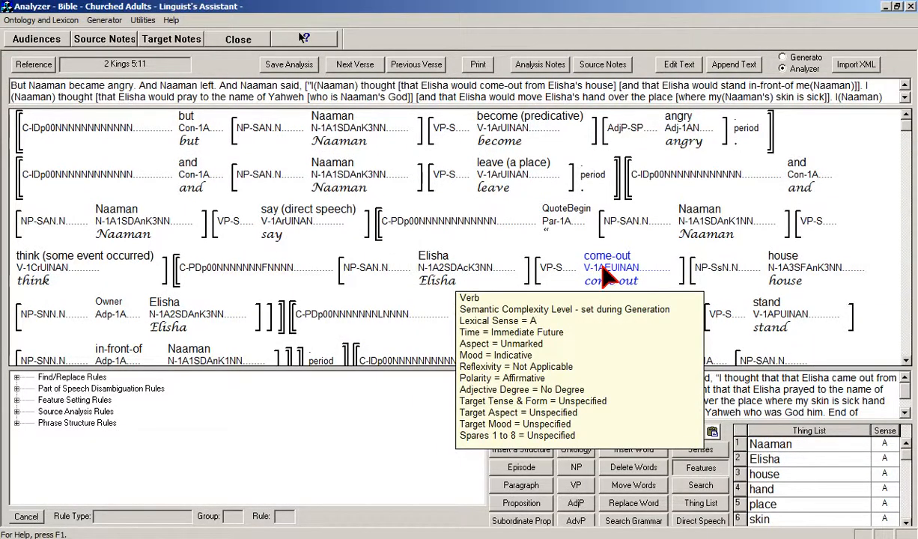
- Check the remaining "house" and "Elisha stand" features and set the Time of the verb "stand" to Immediate Future
mouse_move(674, 269)
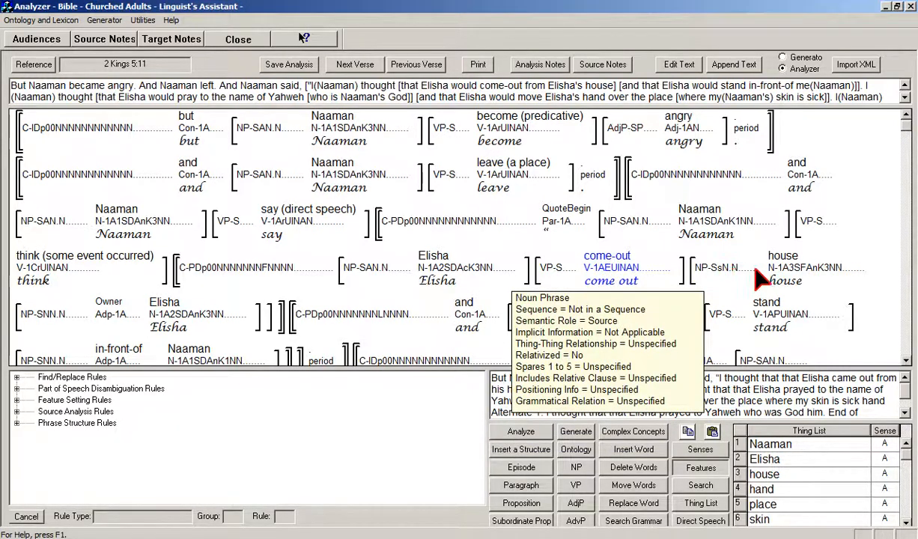
mouse_move(777, 276)
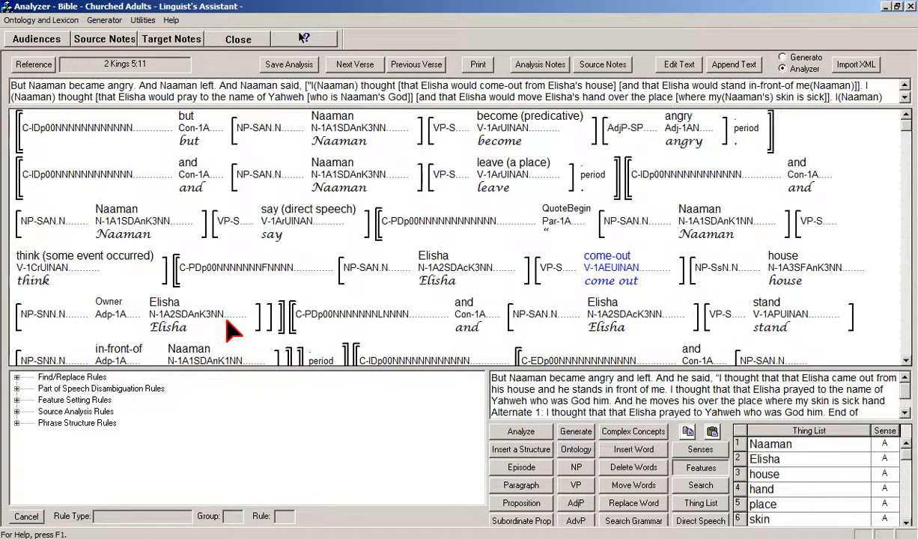
mouse_move(356, 318)
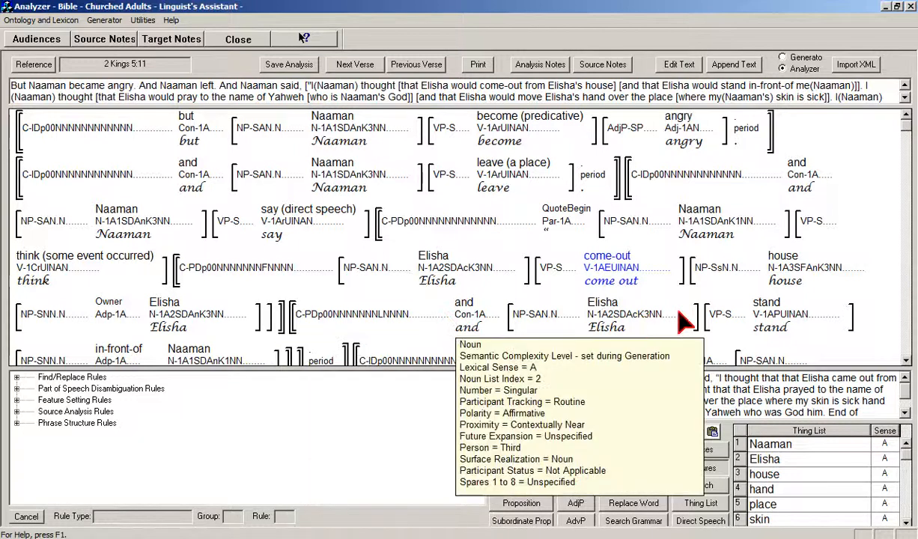
double_click(761, 308)
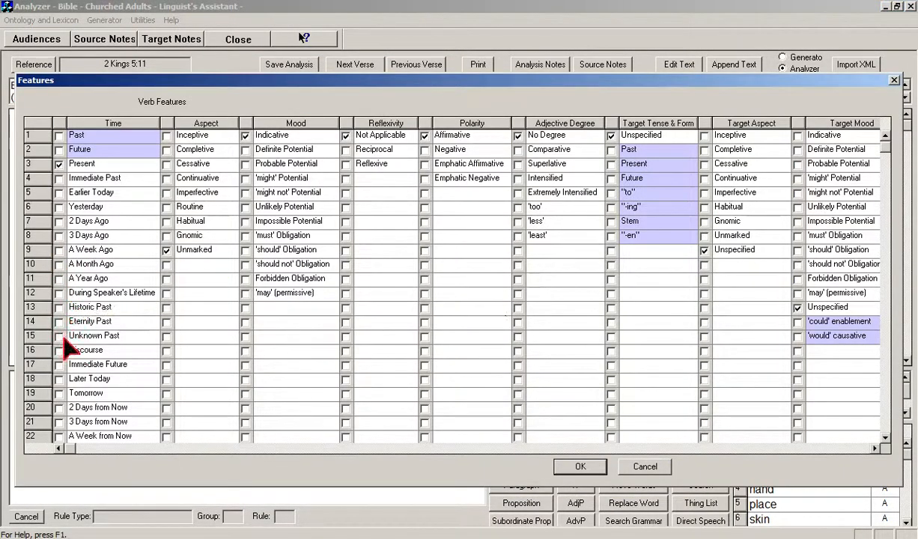
click(59, 364)
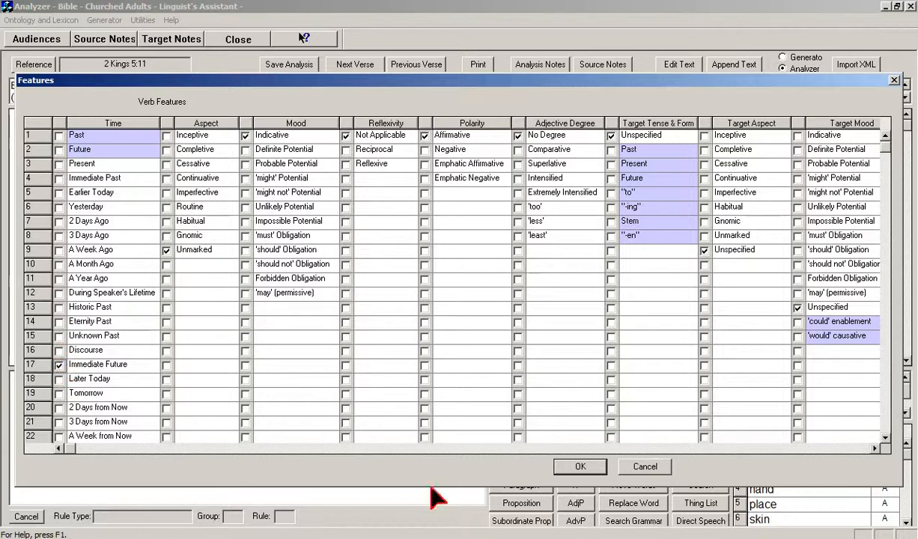
click(573, 466)
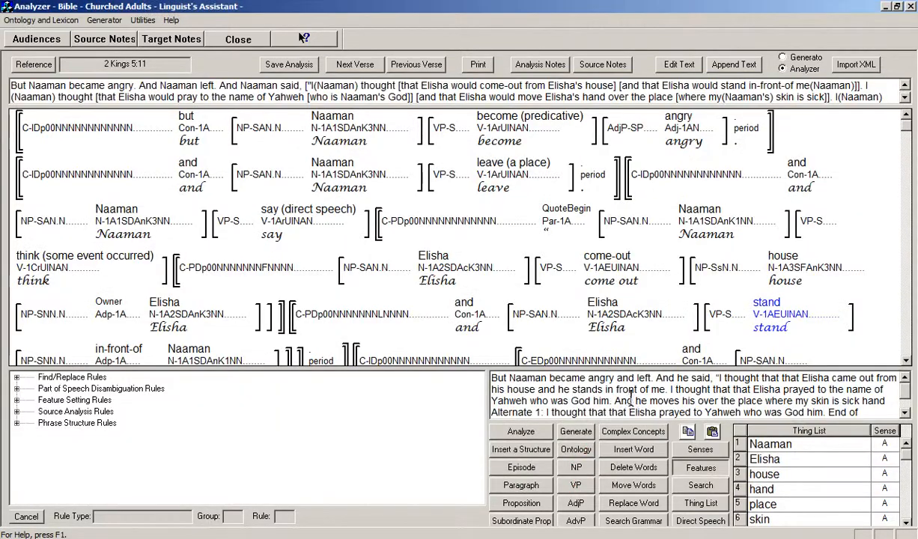
mouse_move(623, 320)
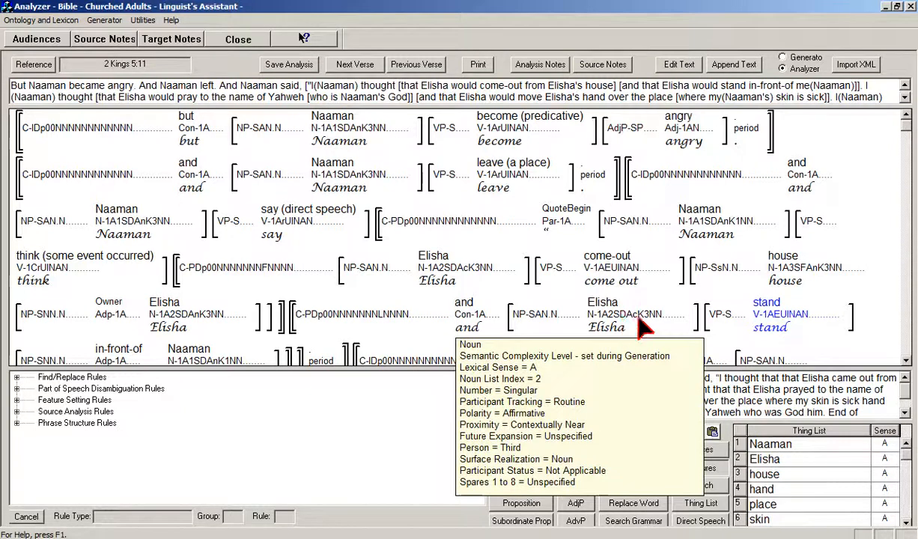
mouse_move(794, 329)
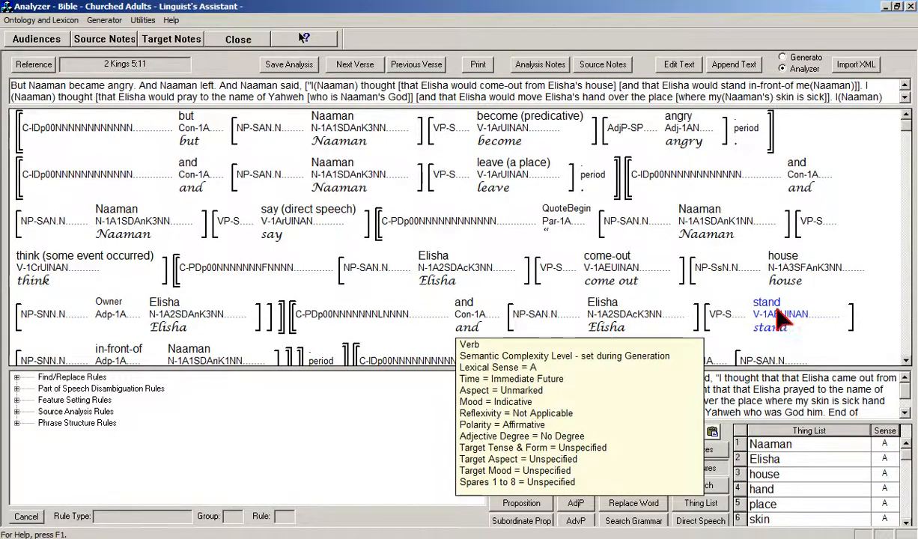
- Check the features of "stand", the "in-front-of Naaman" phrase and the "come-out" and "house" entries, and save the analysis
mouse_move(775, 313)
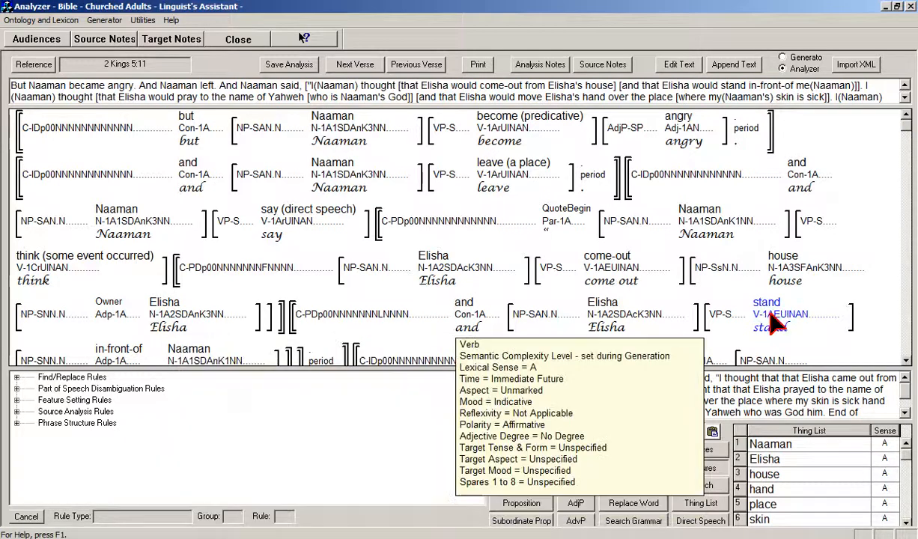
click(906, 361)
click(907, 361)
click(906, 361)
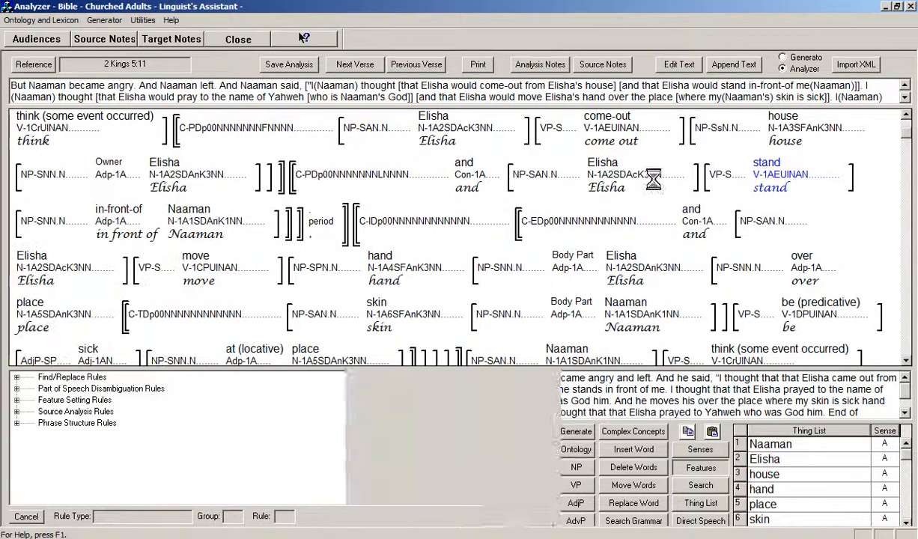
mouse_move(759, 167)
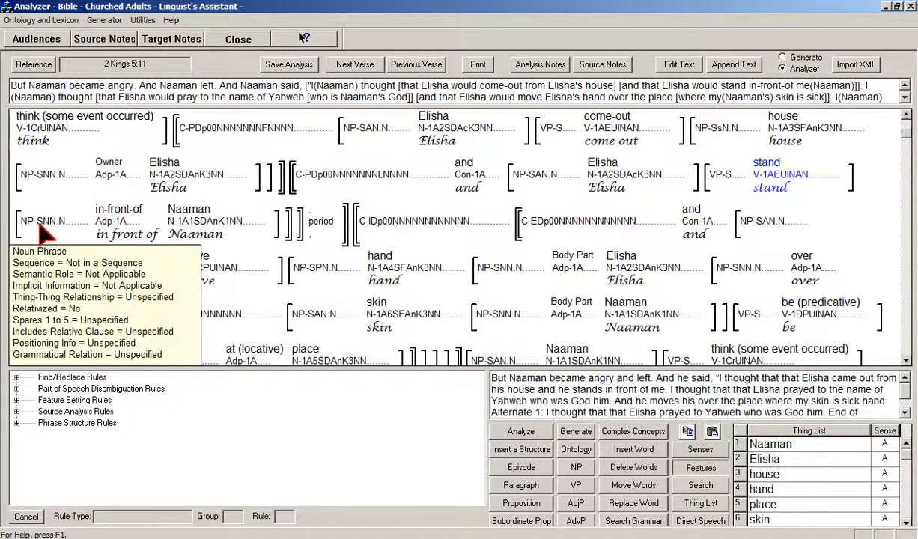
mouse_move(46, 235)
mouse_move(137, 223)
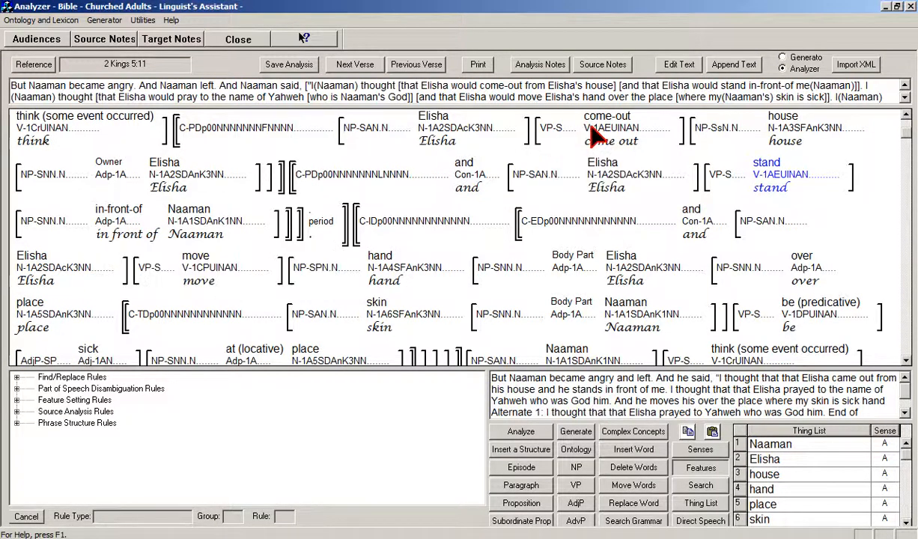
mouse_move(727, 142)
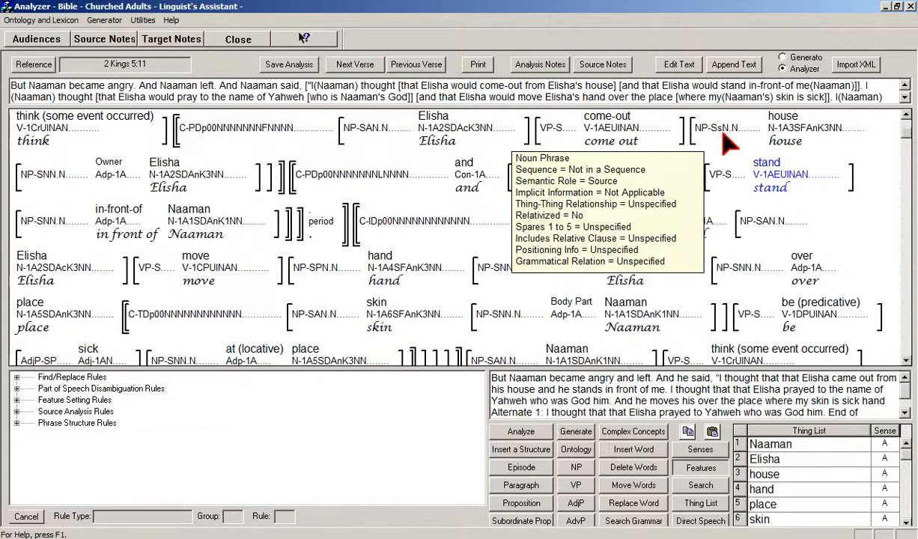
mouse_move(621, 128)
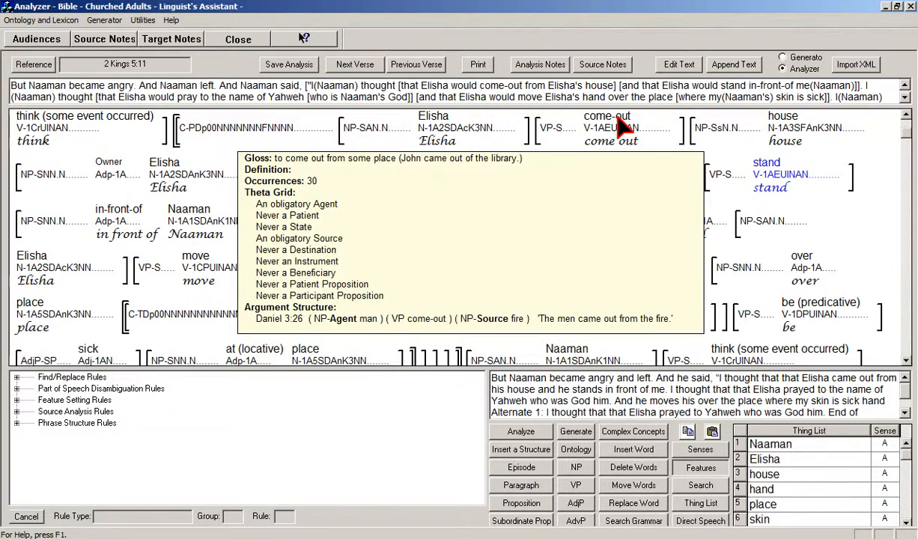
mouse_move(786, 129)
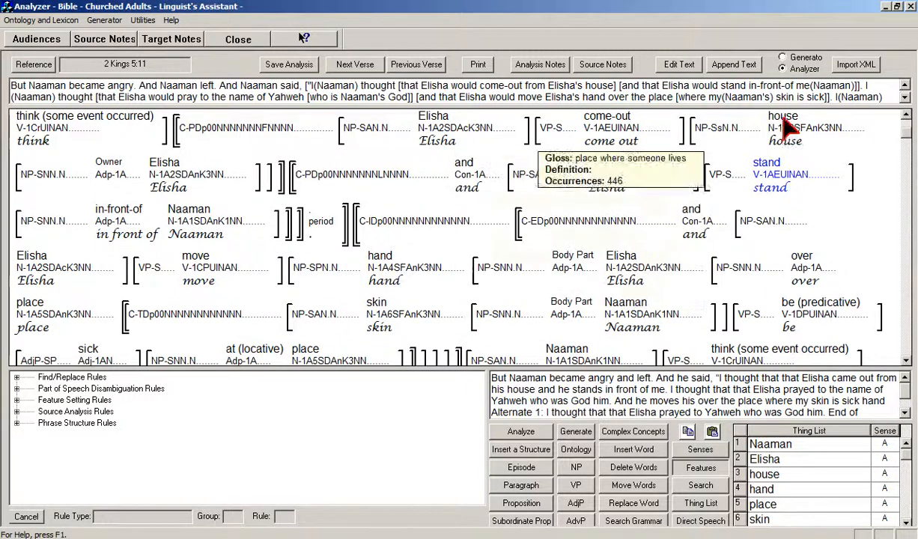
mouse_move(103, 212)
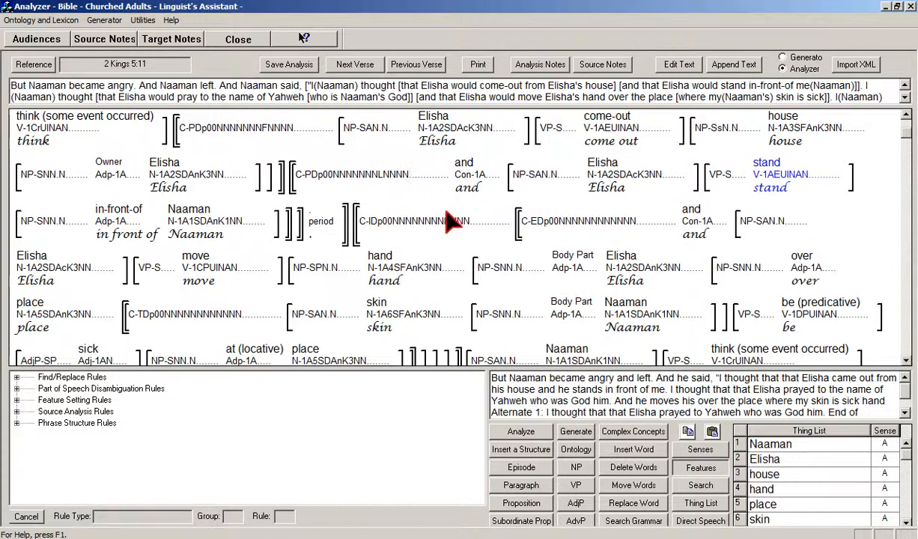
mouse_move(430, 222)
click(289, 64)
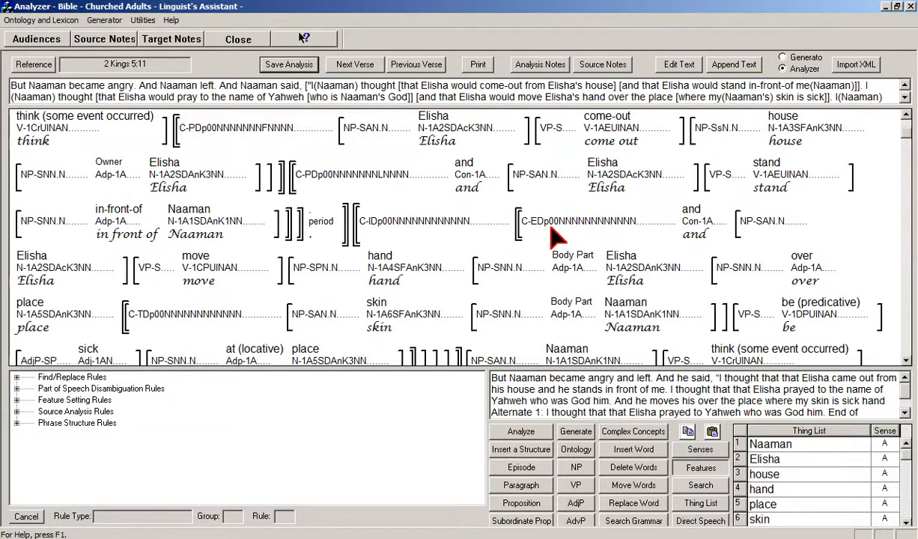
- Examine the "and Elisha move" adverbial clause and the features of the "Naaman think" phrases that follow it
mouse_move(547, 235)
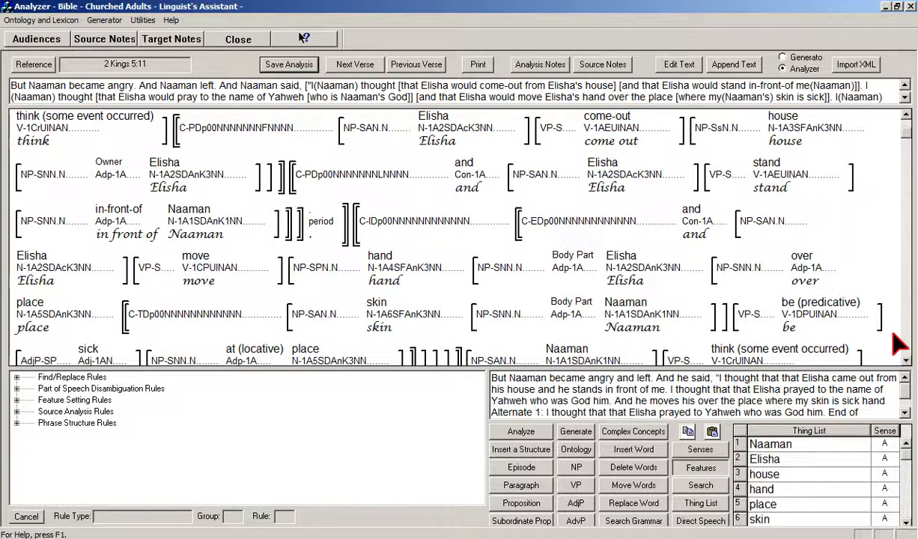
click(906, 361)
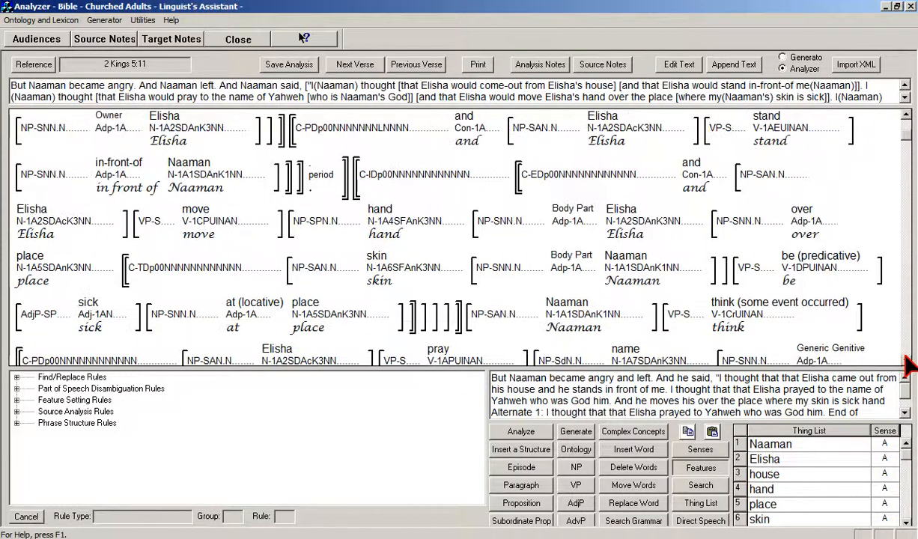
click(906, 361)
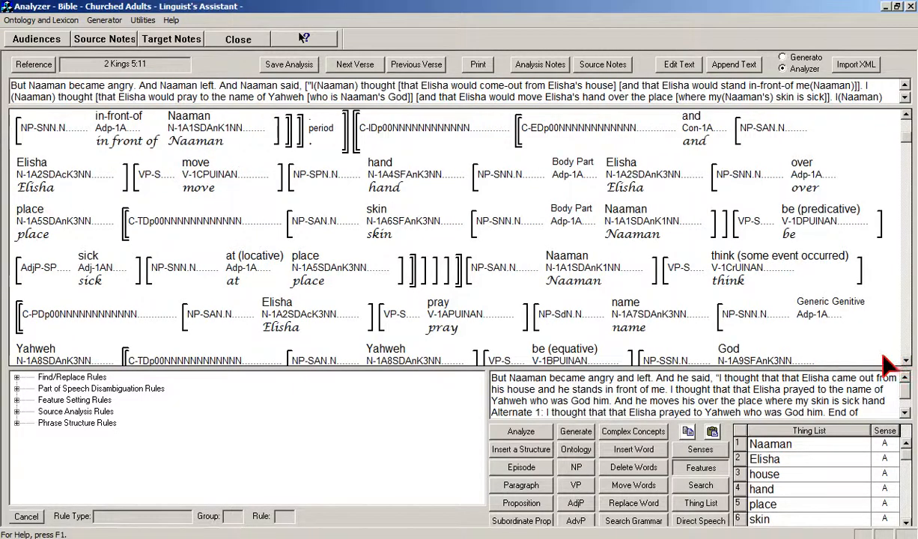
mouse_move(796, 328)
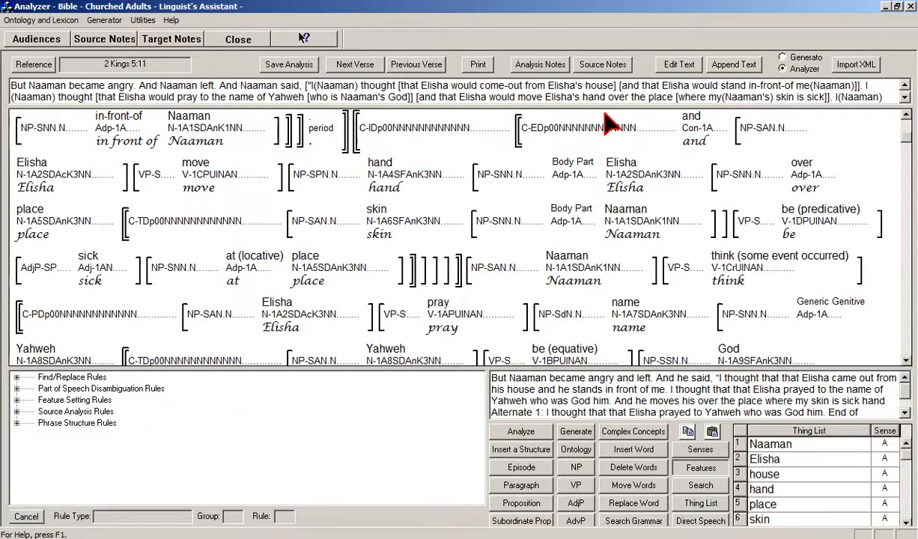
mouse_move(617, 180)
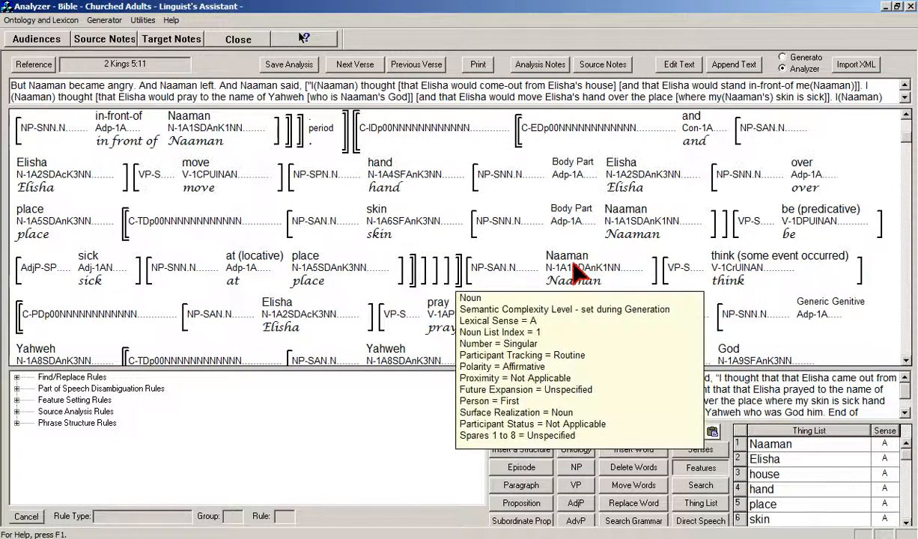
mouse_move(723, 275)
mouse_move(588, 277)
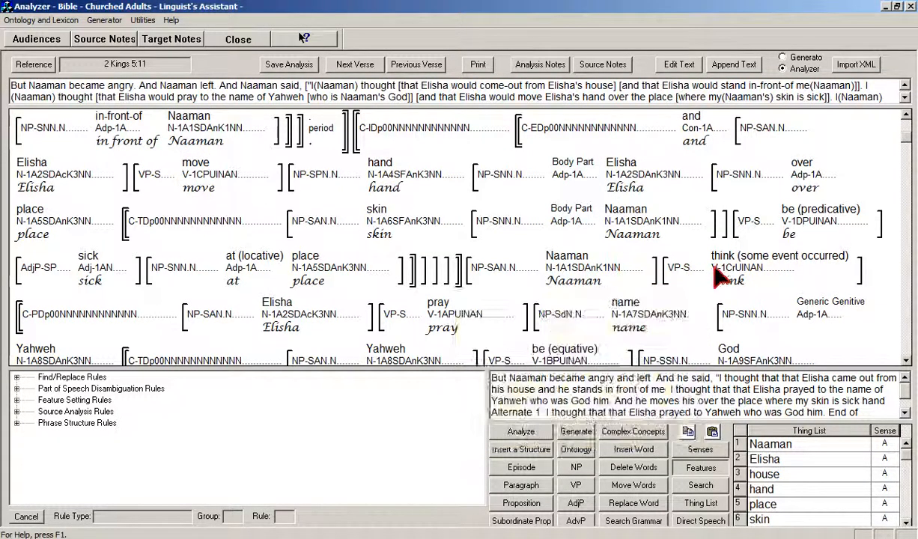
mouse_move(733, 259)
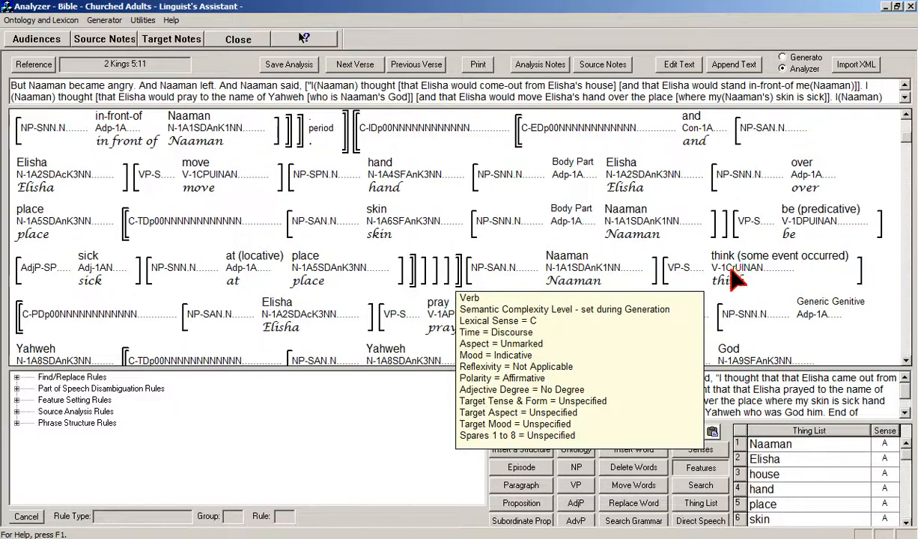
- Move the "Naaman" noun phrase and "think" verb phrase ahead of the "and Elisha move" adverbial clause
click(628, 489)
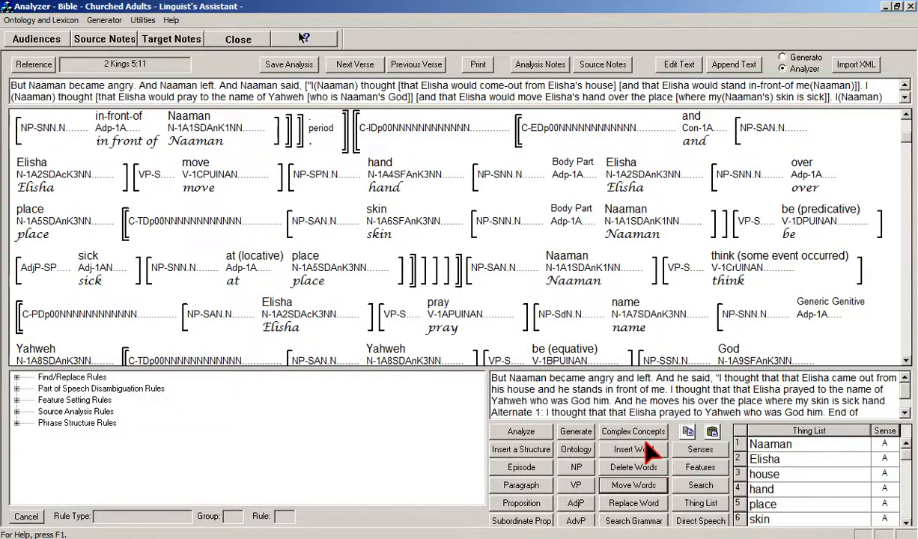
mouse_move(490, 271)
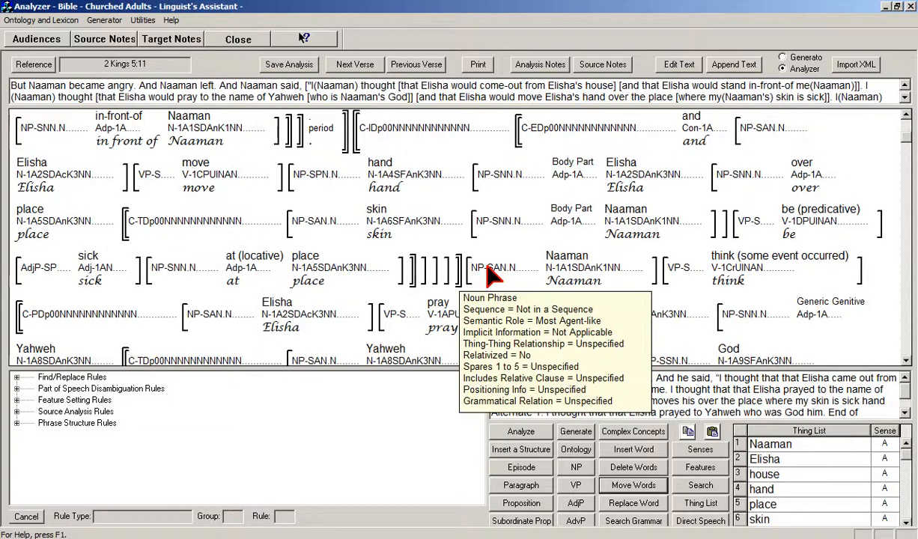
click(491, 271)
mouse_move(854, 278)
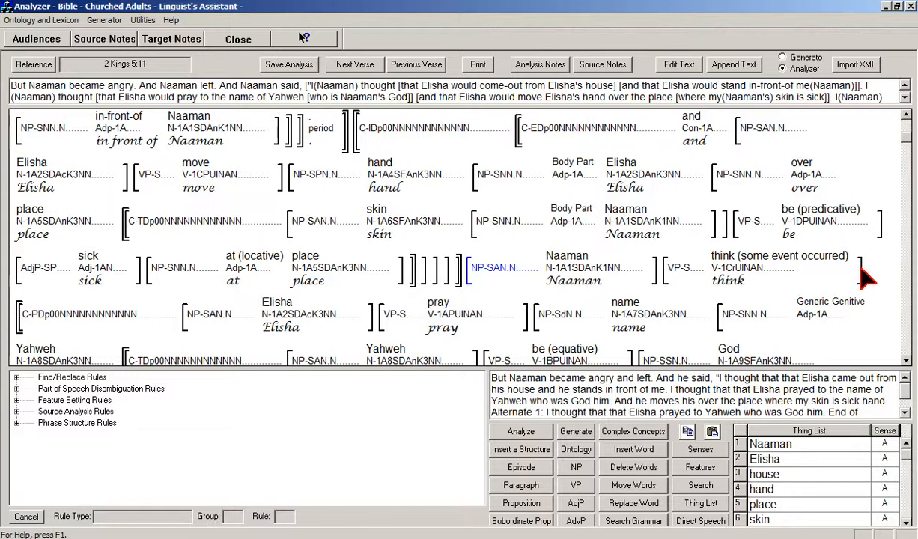
key(Delete)
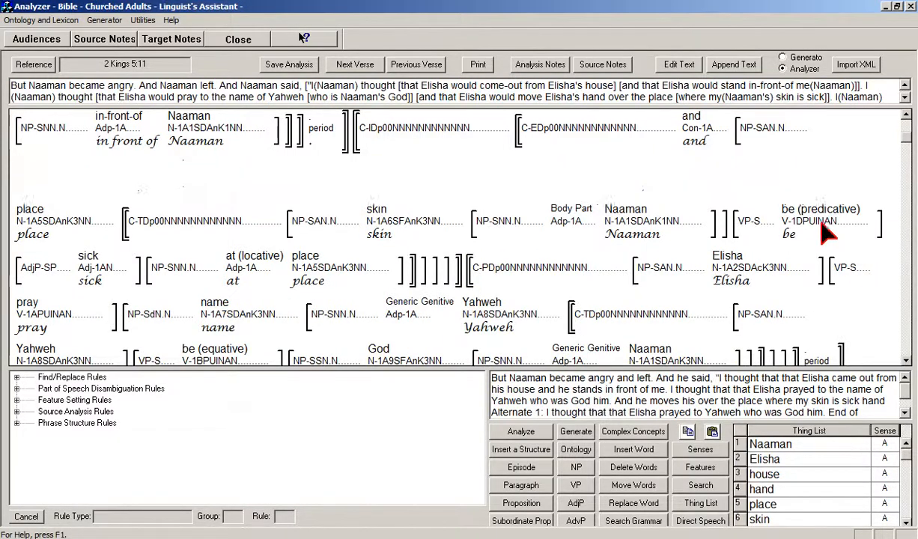
mouse_move(532, 128)
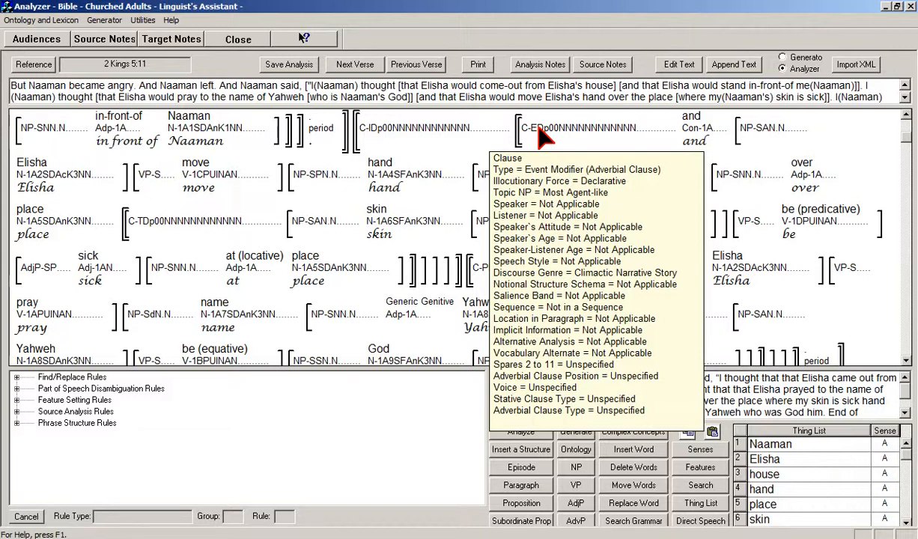
click(540, 128)
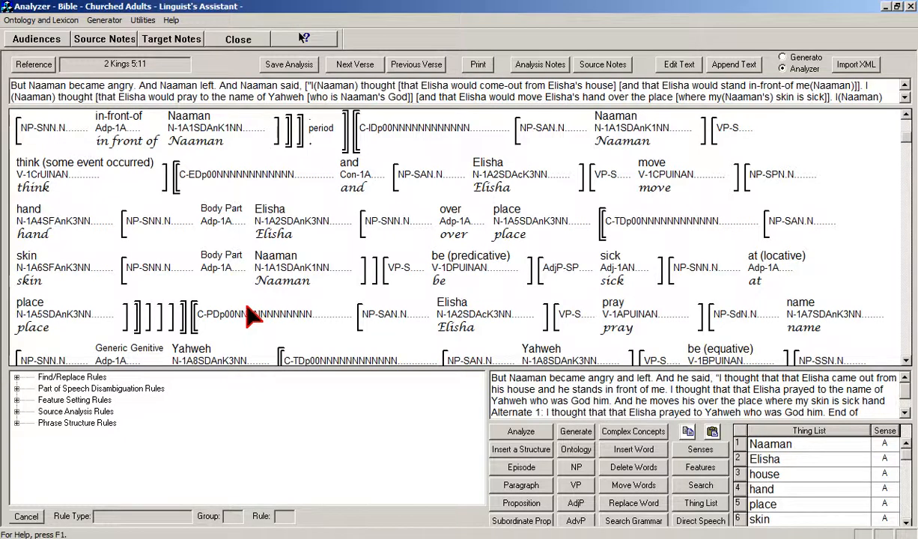
- Check the extent and features of the "Elisha pray" object complement clause and save the analysis
mouse_move(241, 315)
mouse_move(203, 322)
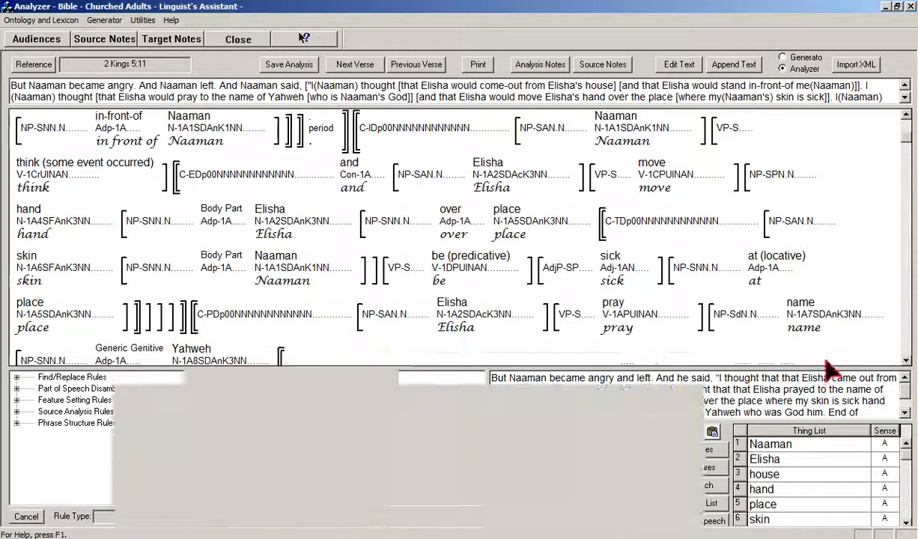
click(906, 360)
click(905, 360)
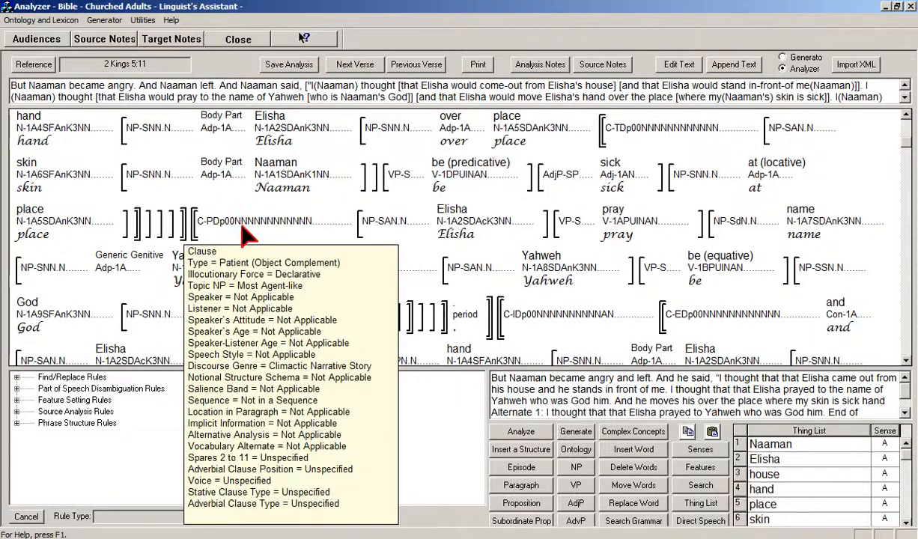
mouse_move(204, 228)
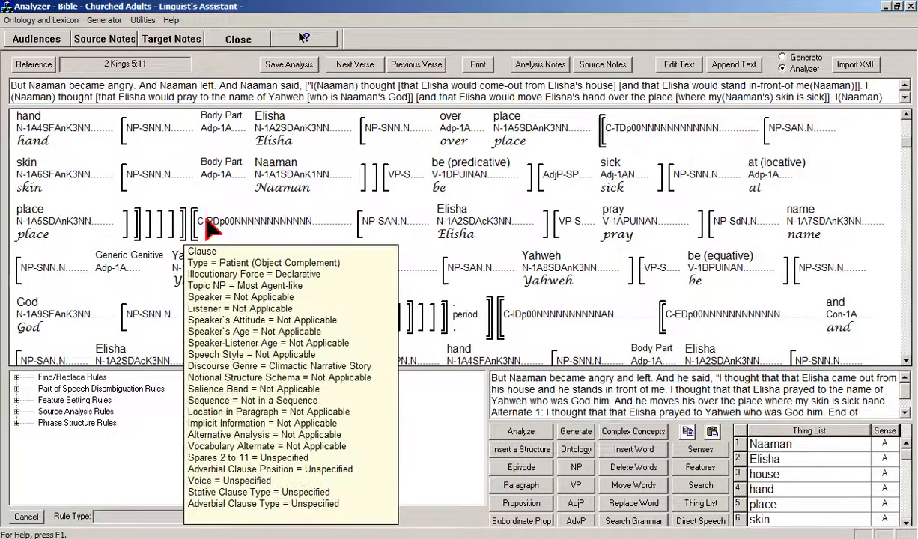
mouse_move(307, 278)
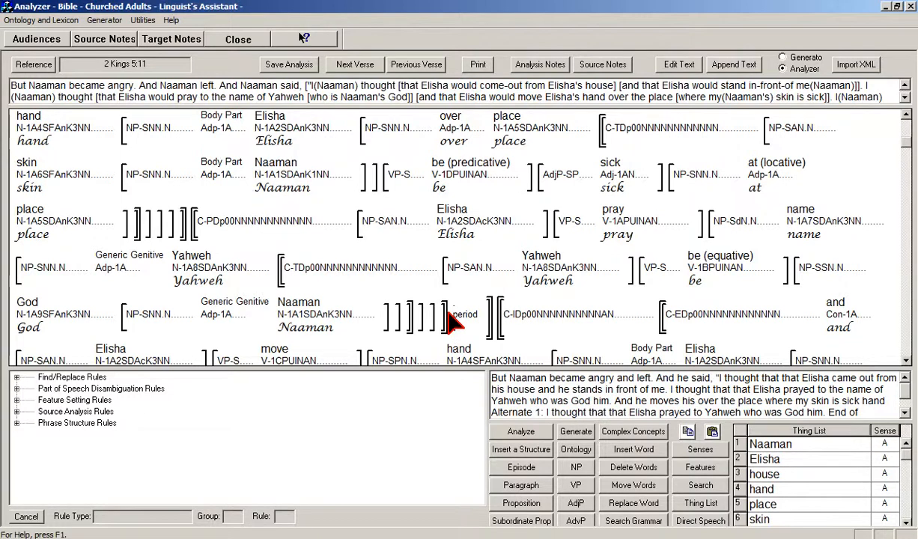
click(631, 487)
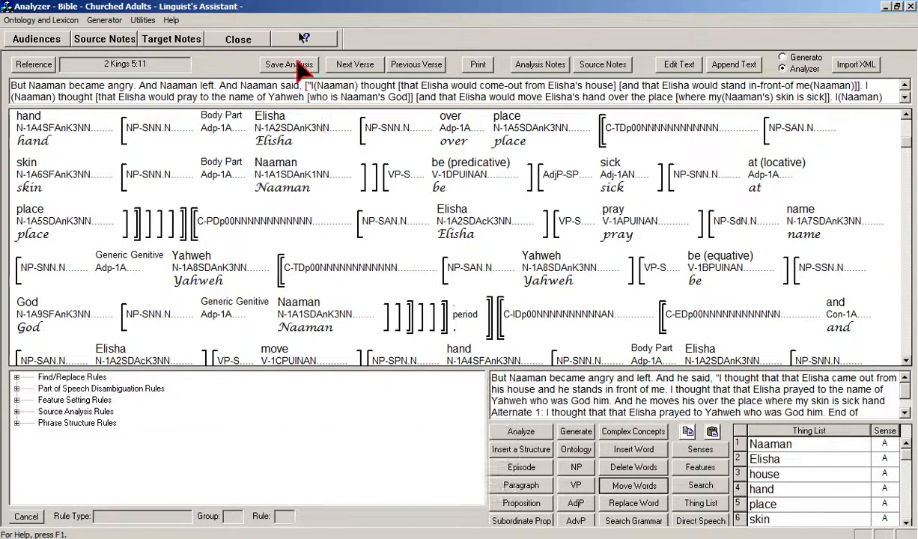
click(294, 65)
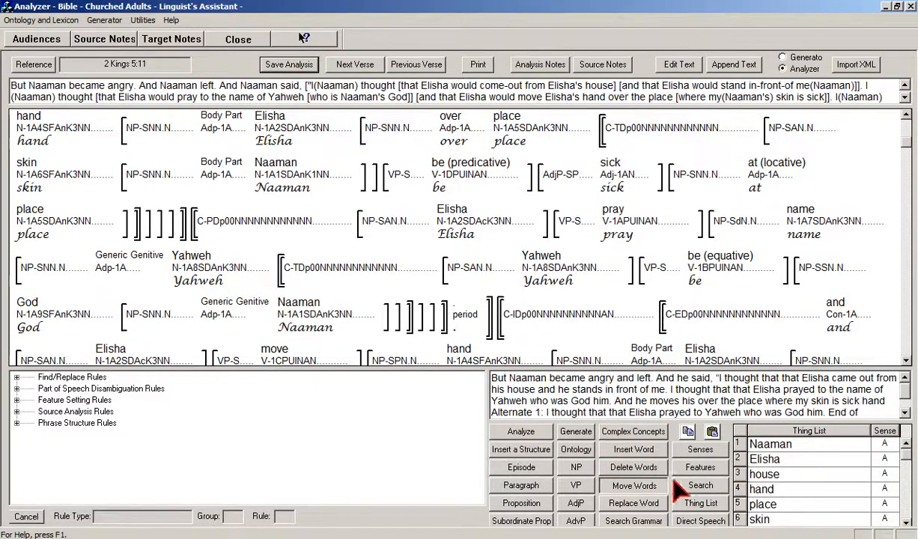
- Move the "Elisha pray" object complement clause directly after the "think" verb phrase, ahead of the "and Elisha move" adverbial clause
click(475, 358)
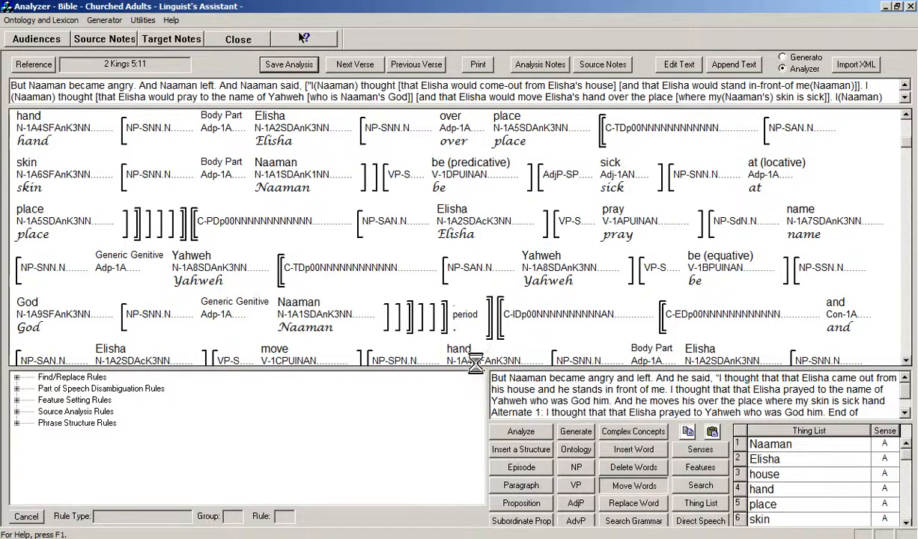
mouse_move(323, 226)
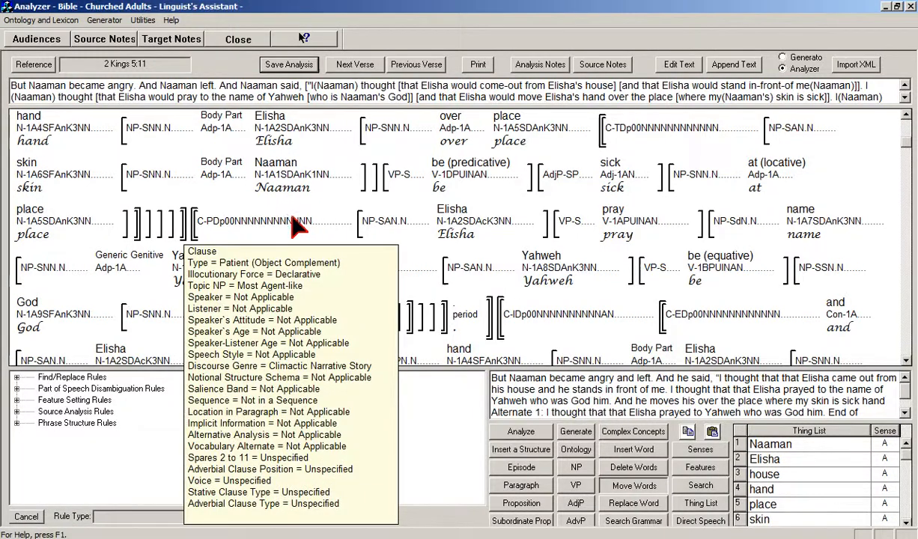
click(216, 219)
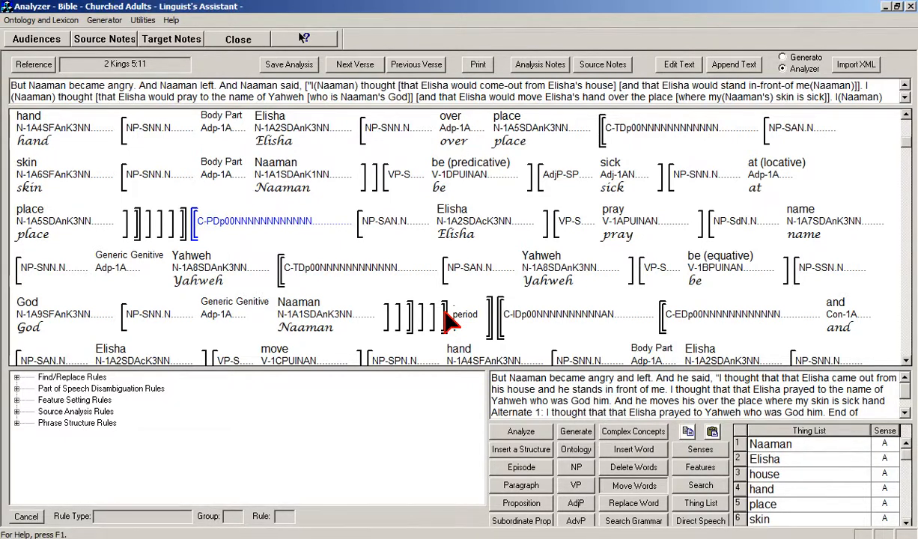
key(Delete)
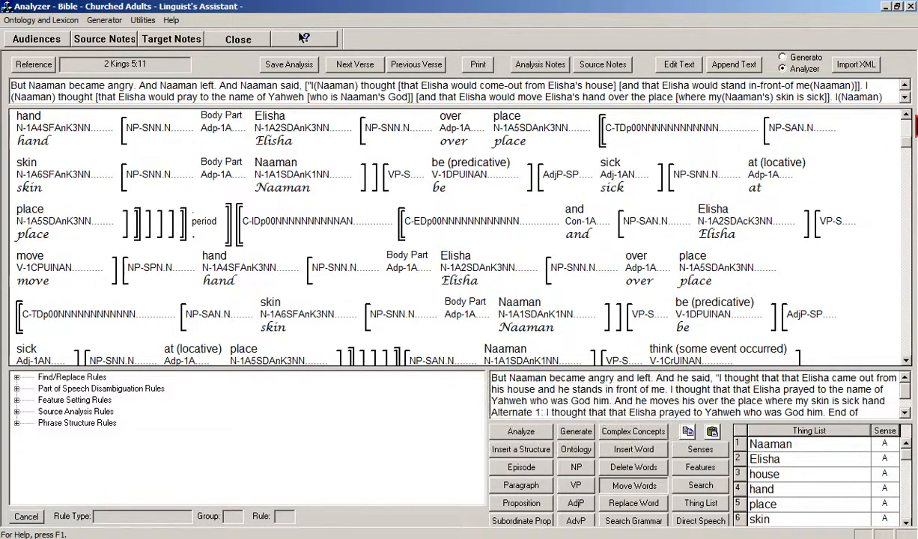
scroll(913, 128, up, 2)
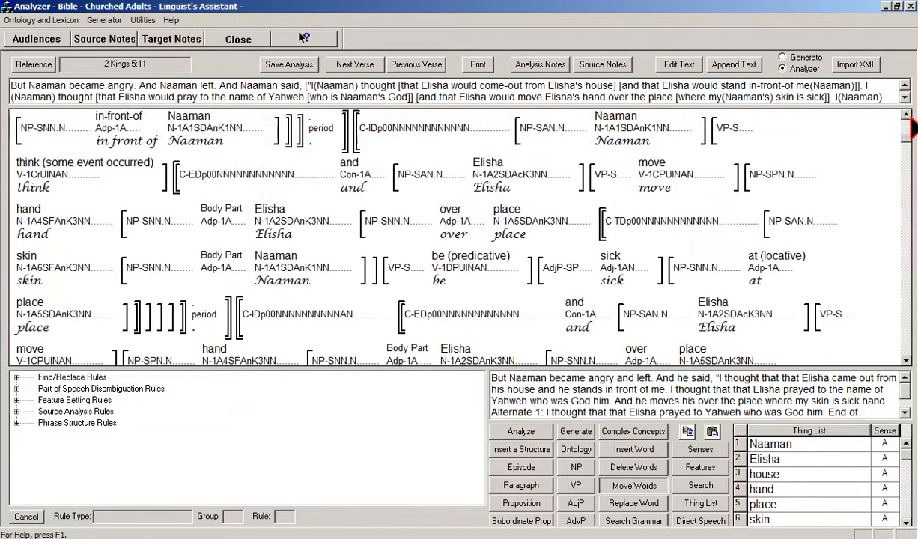
mouse_move(560, 192)
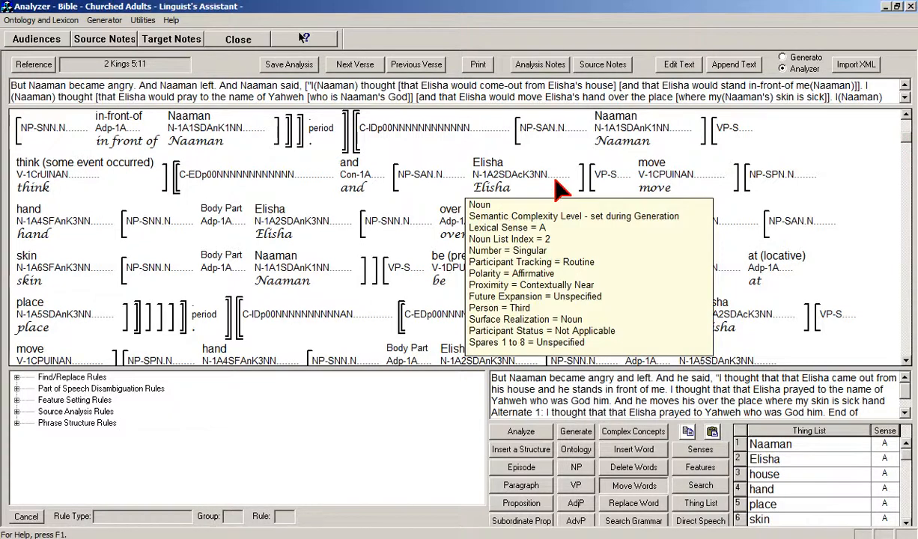
mouse_move(429, 135)
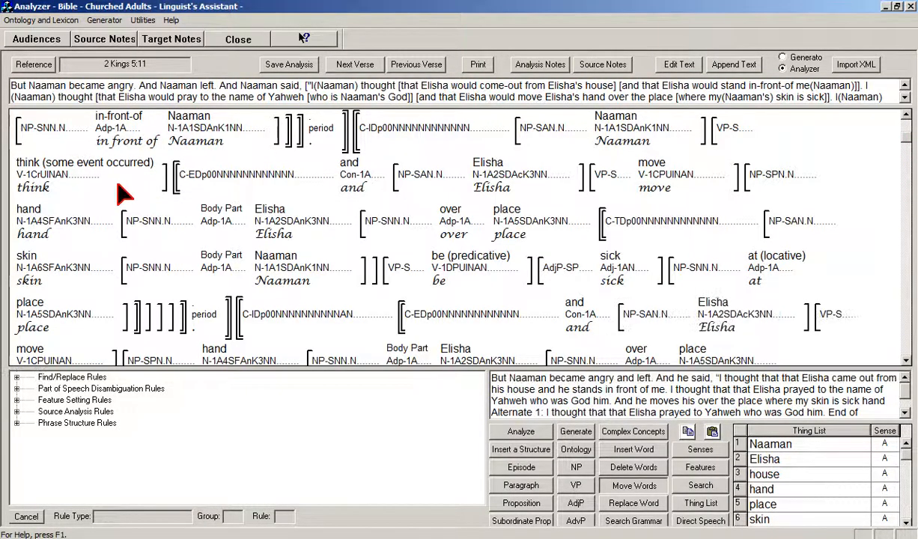
mouse_move(198, 188)
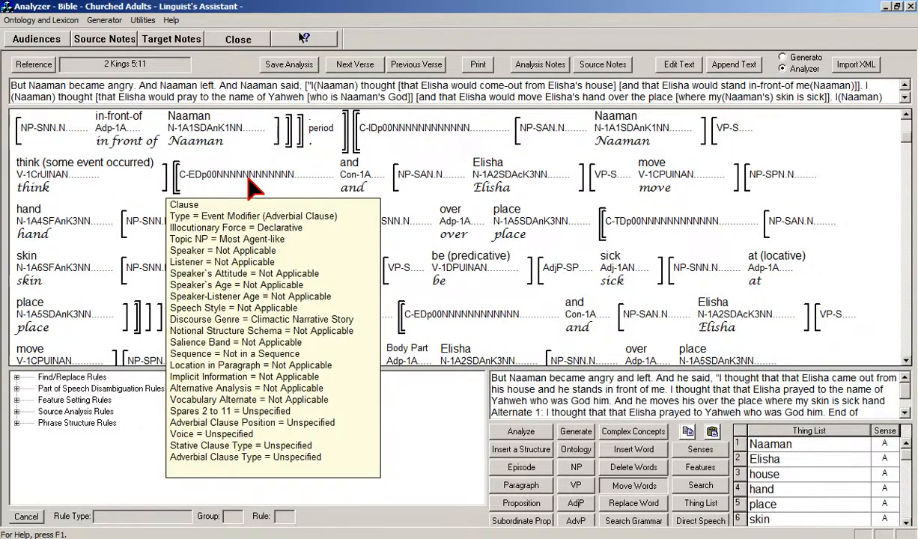
click(202, 174)
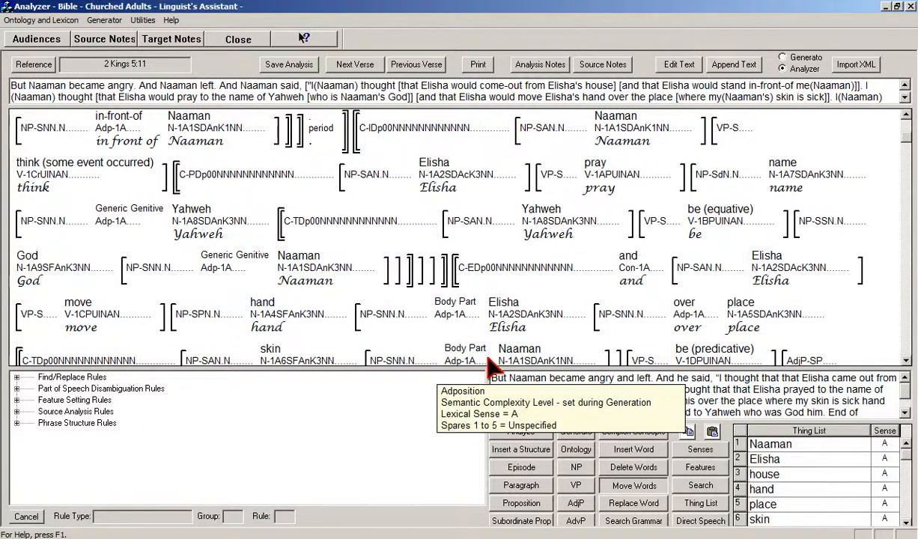
- Set the Sequence feature of the "Elisha pray" object complement clause to First Coordinate
click(693, 467)
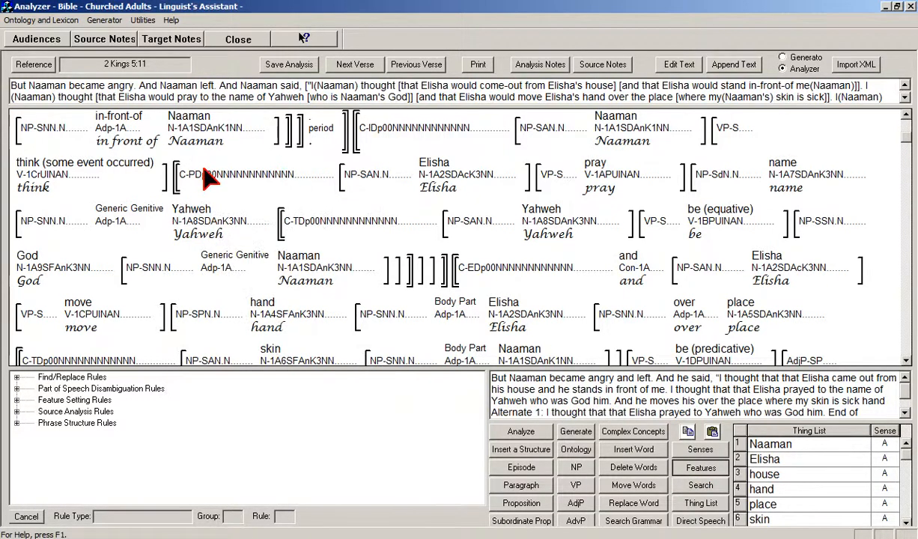
mouse_move(204, 171)
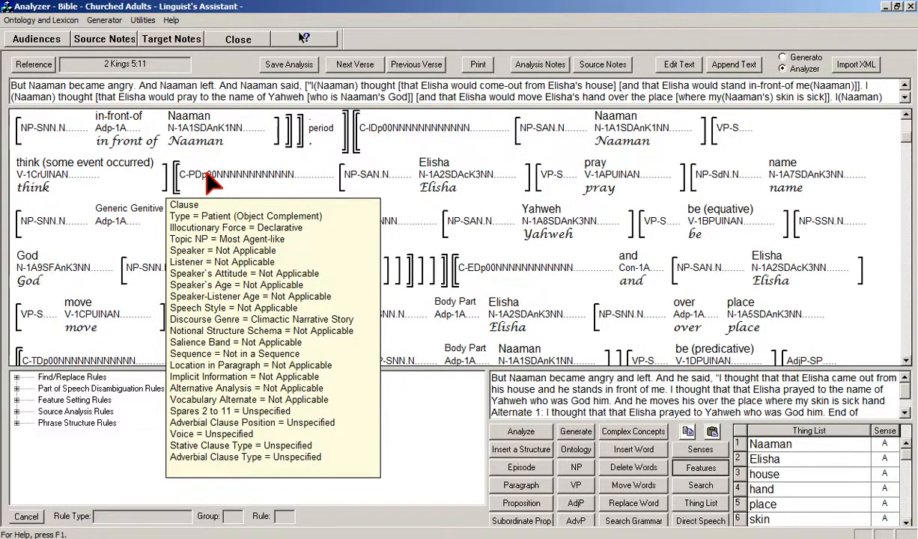
click(209, 174)
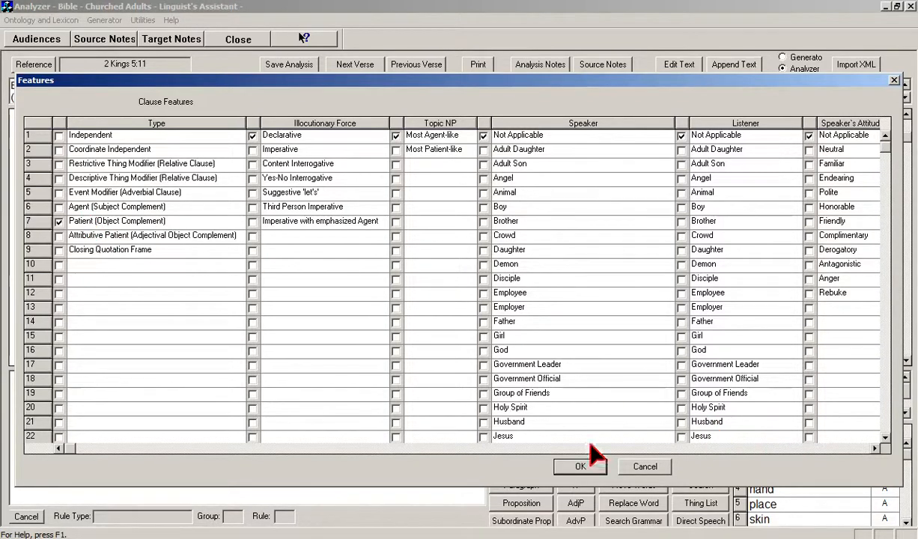
click(779, 449)
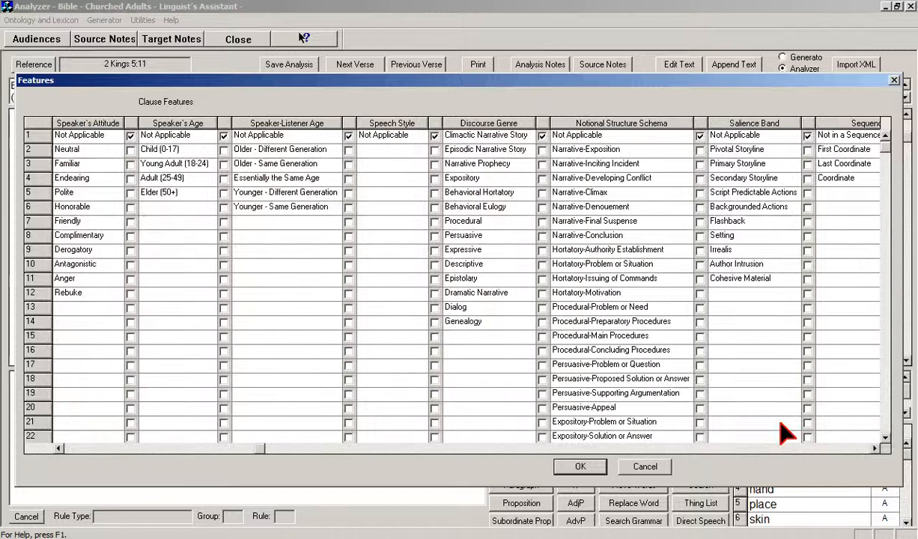
click(812, 150)
click(584, 465)
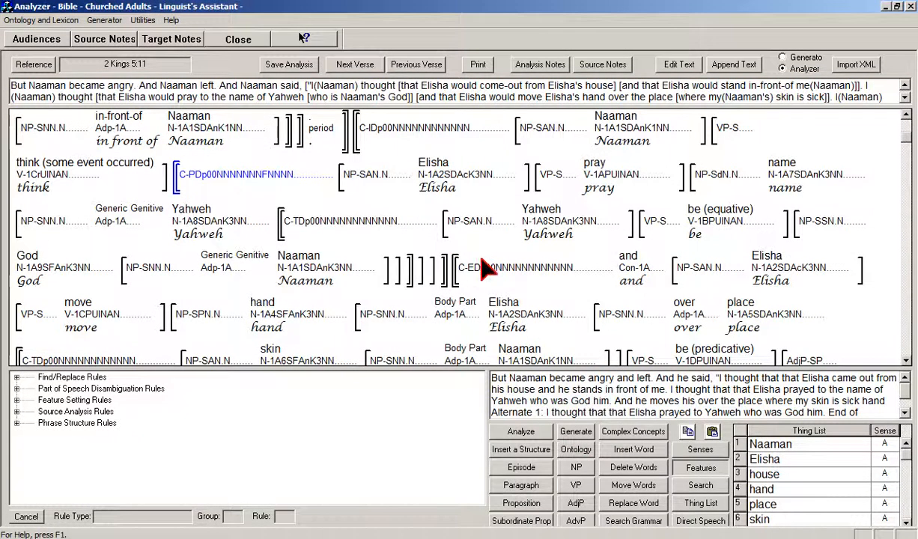
- Set the "and Elisha move" clause's Type to Patient (Object Complement) and its Sequence to Last Coordinate
mouse_move(483, 274)
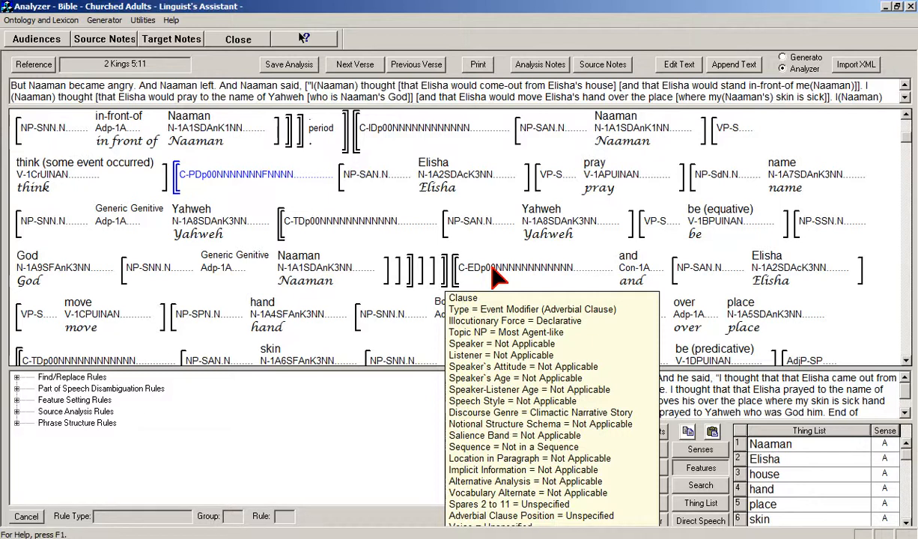
double_click(494, 277)
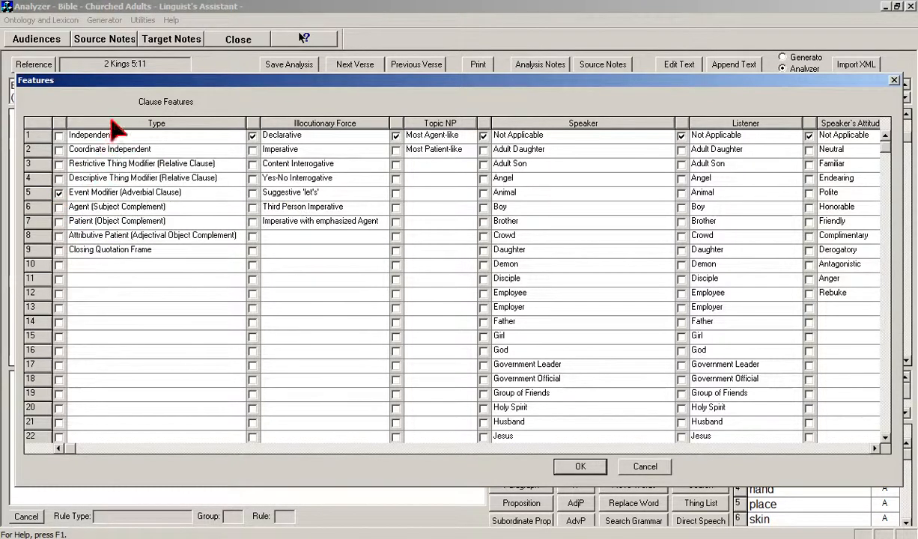
click(58, 221)
click(578, 466)
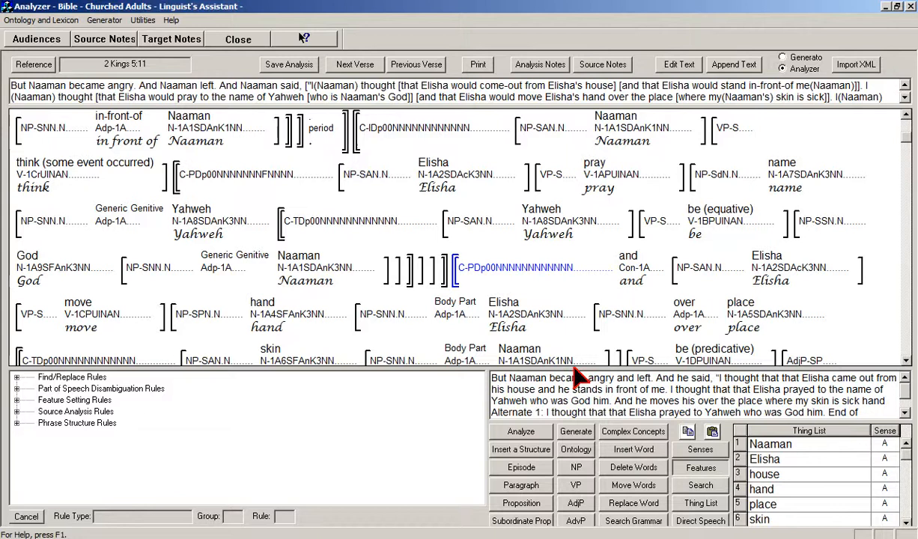
click(514, 264)
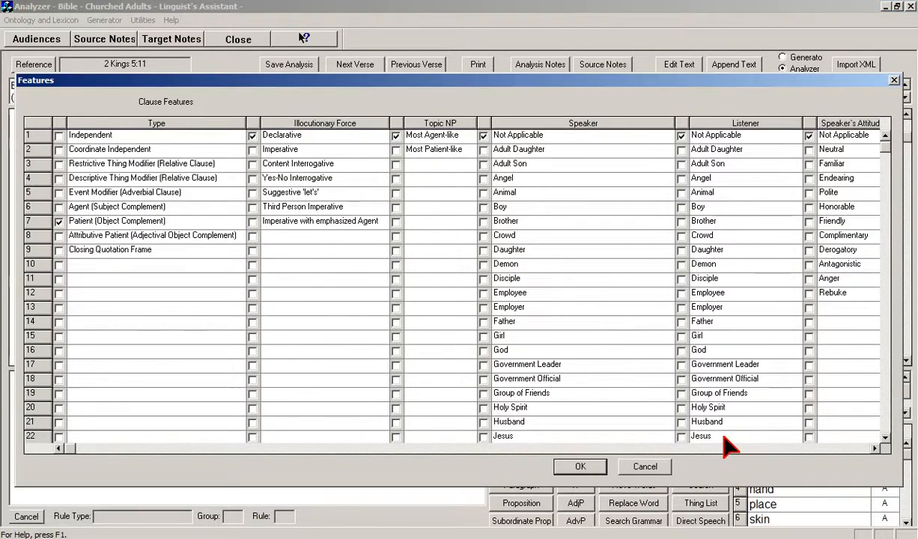
click(773, 449)
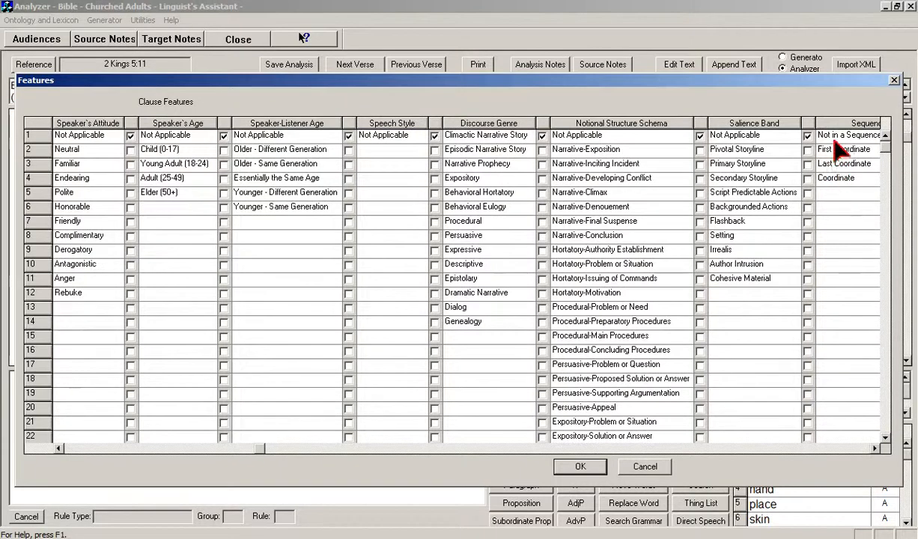
click(808, 164)
click(582, 466)
- Set the Time feature of the verb "pray" to Immediate Future and check its features
mouse_move(576, 370)
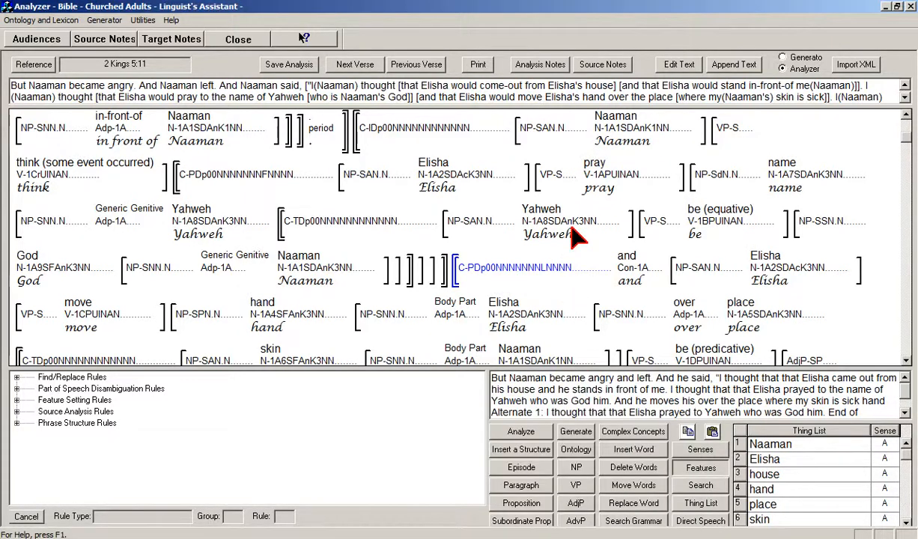
mouse_move(627, 135)
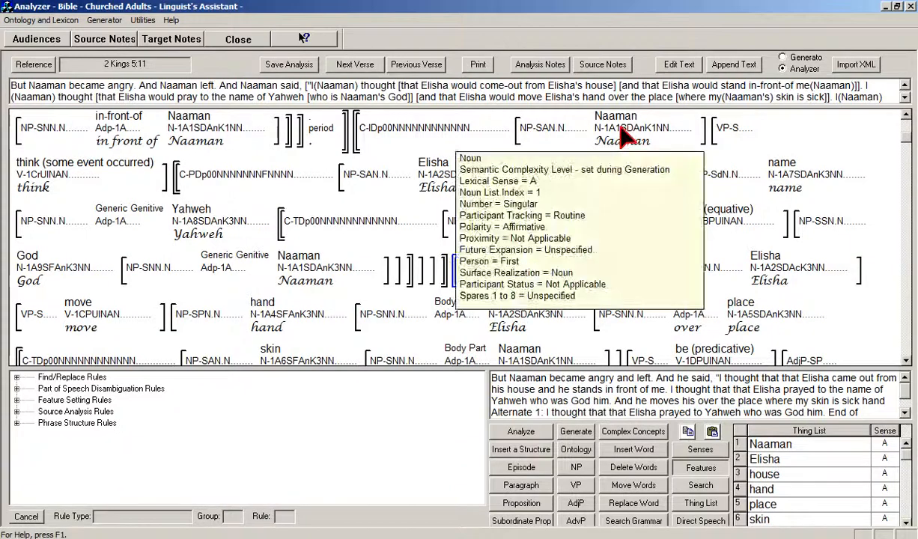
mouse_move(238, 180)
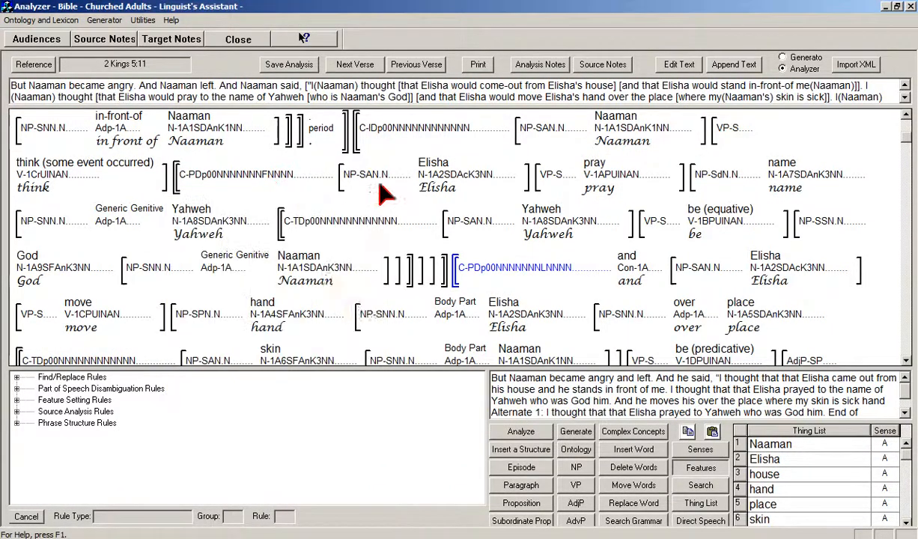
mouse_move(425, 183)
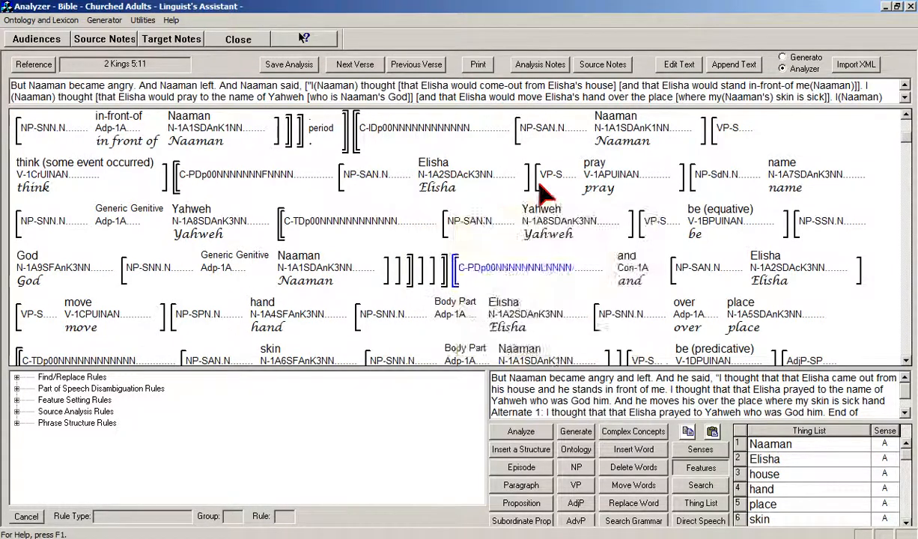
click(680, 469)
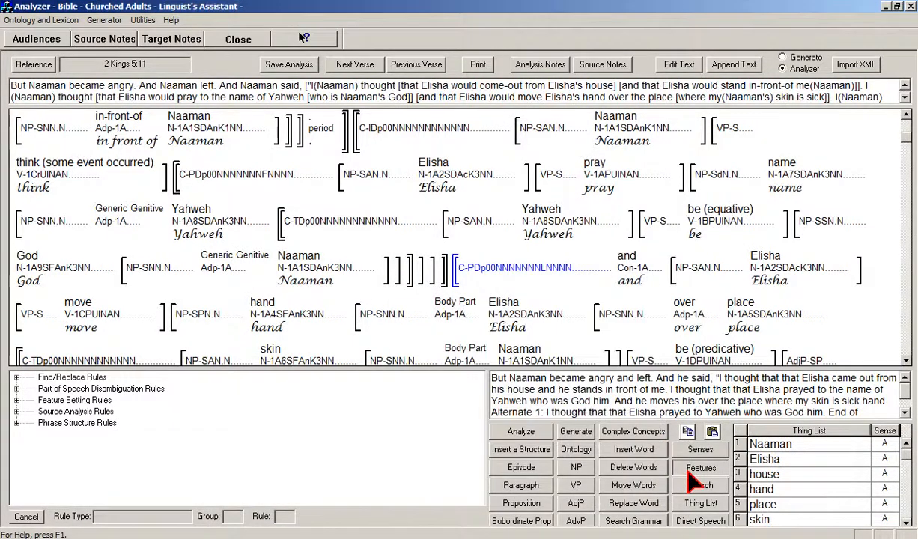
mouse_move(599, 174)
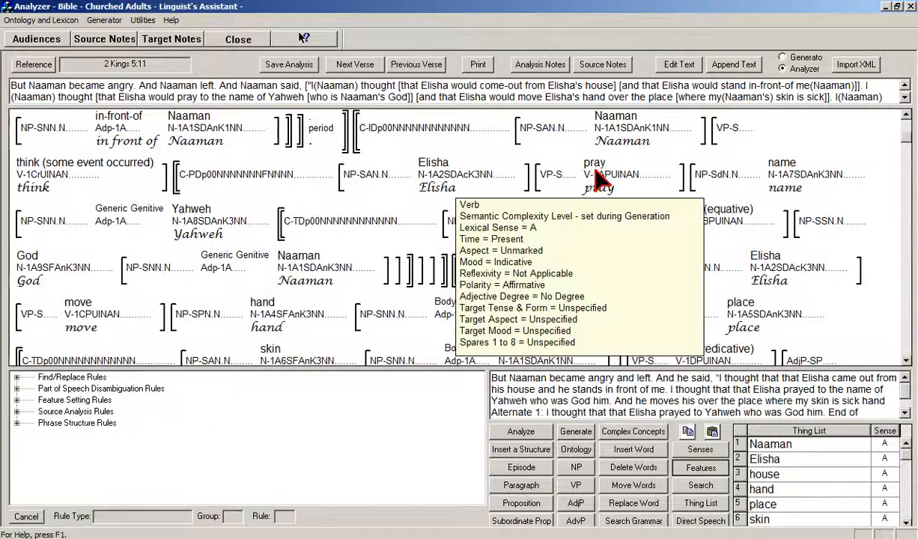
click(597, 169)
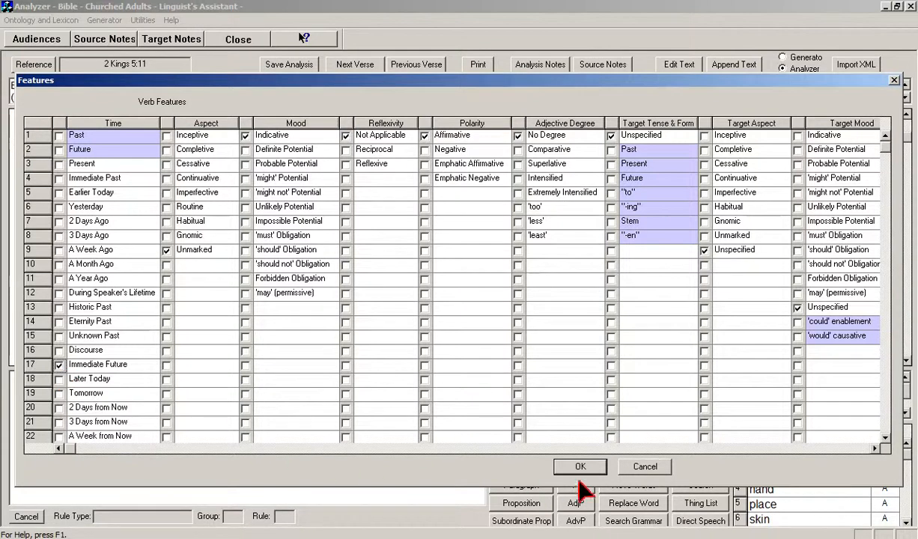
click(588, 466)
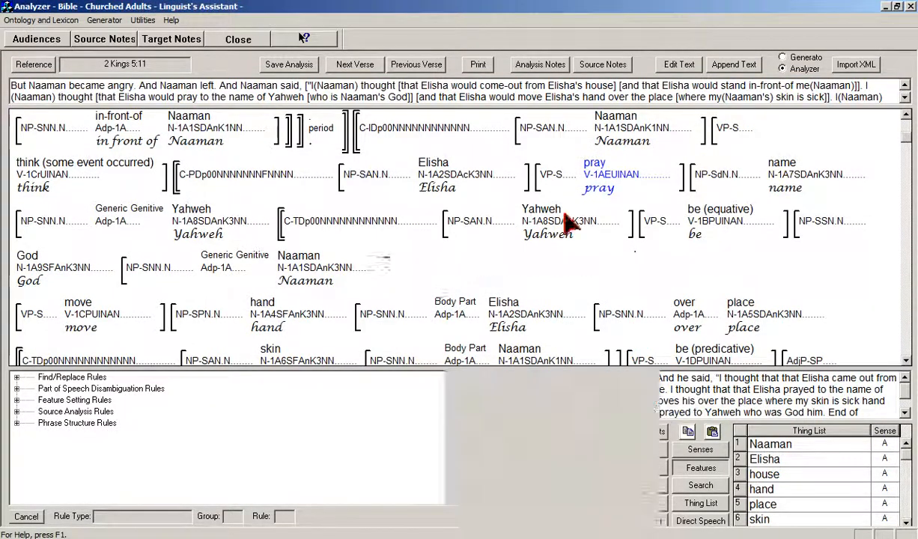
mouse_move(592, 180)
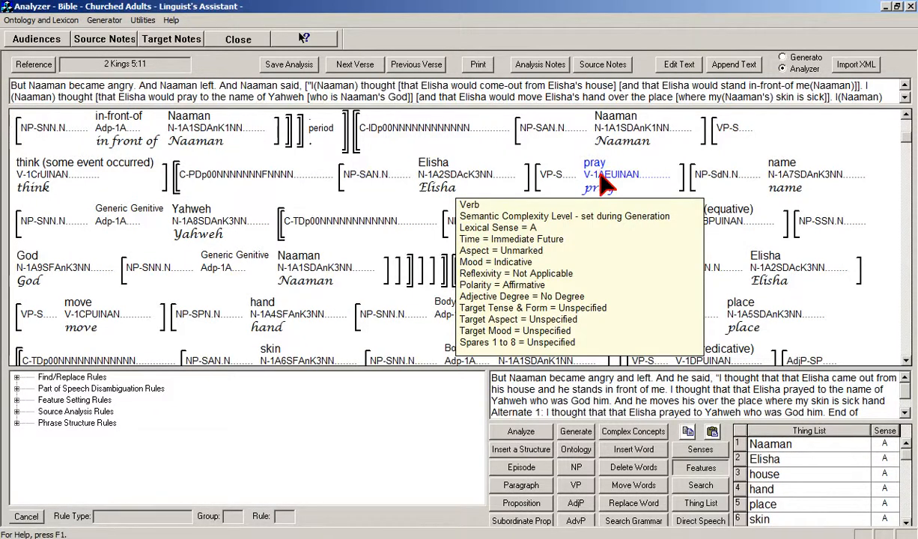
mouse_move(67, 174)
- Set the Participant Tracking feature of the noun "name" to Frame Inferable
mouse_move(721, 181)
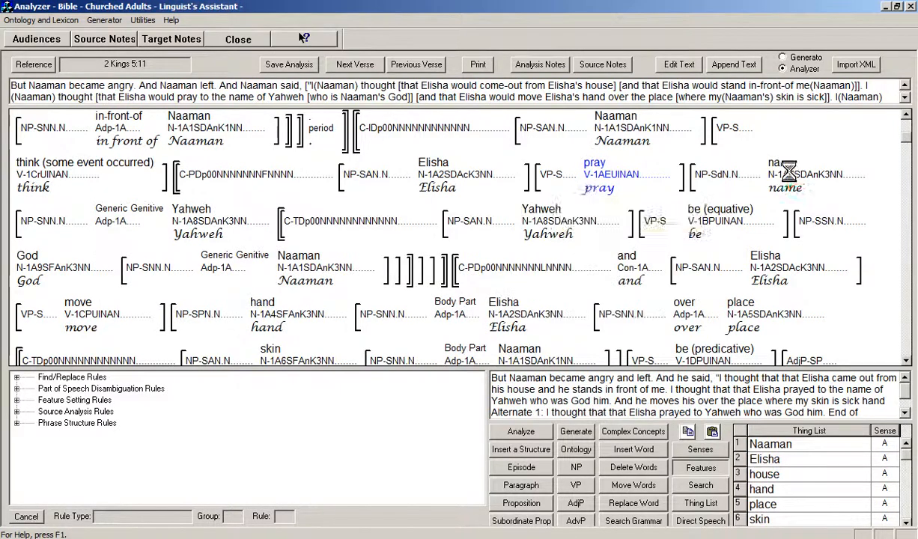
mouse_move(796, 184)
click(701, 467)
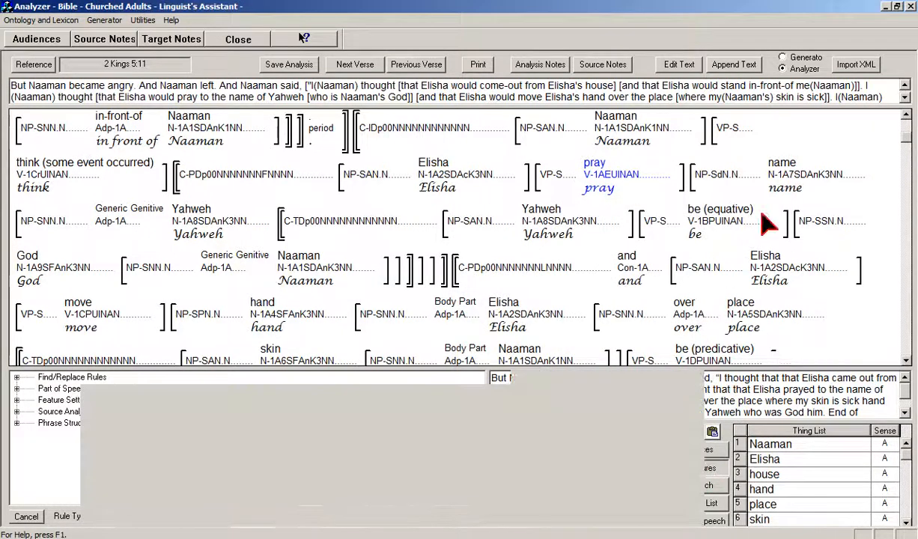
click(792, 178)
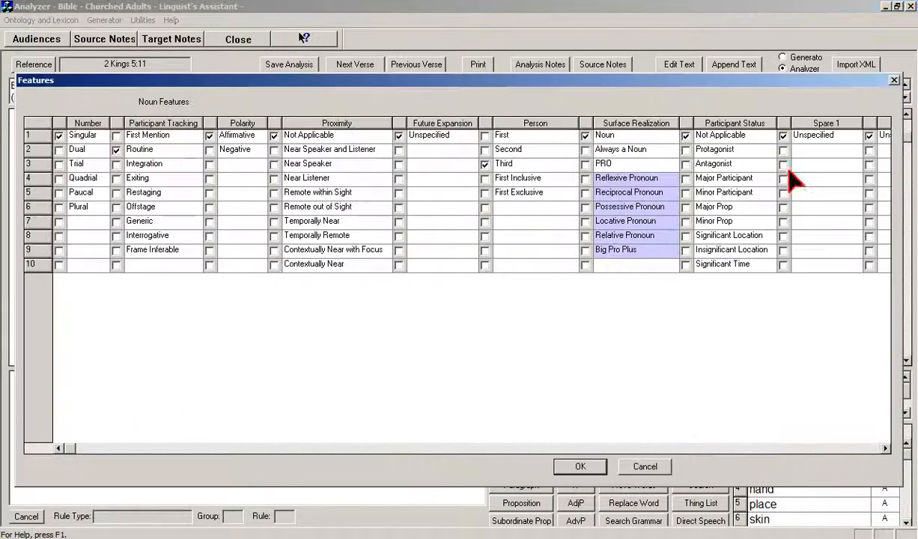
click(115, 250)
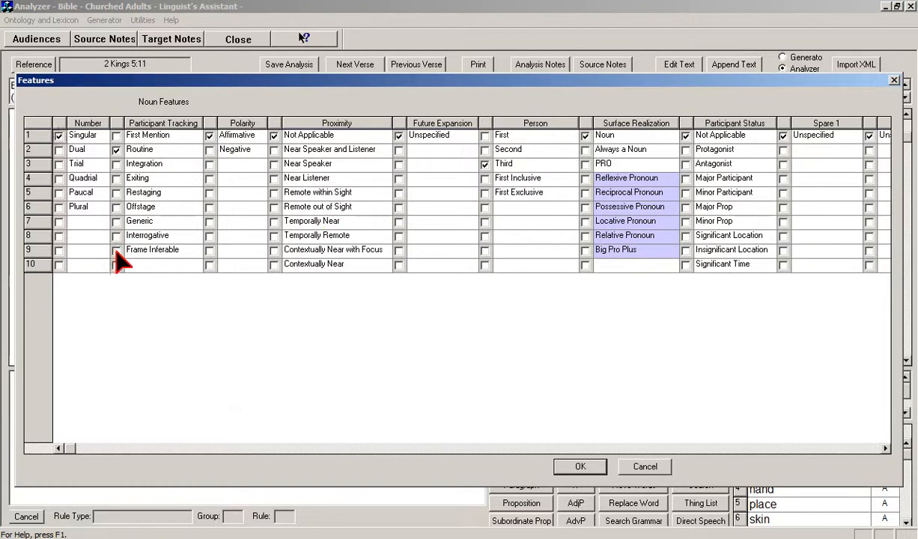
click(584, 469)
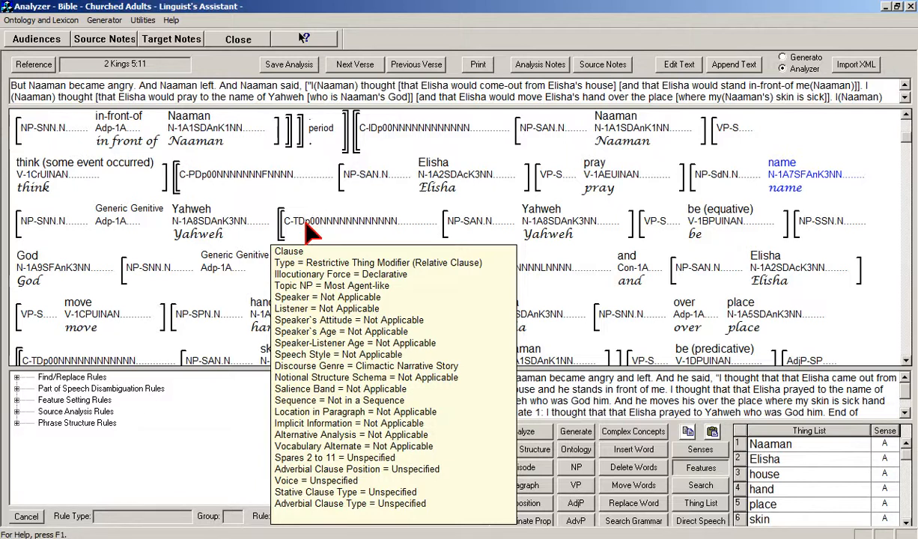
- Examine the features of the "Yahweh be God" relative clause and the start of the "and Elisha move" clause, word by word
mouse_move(546, 228)
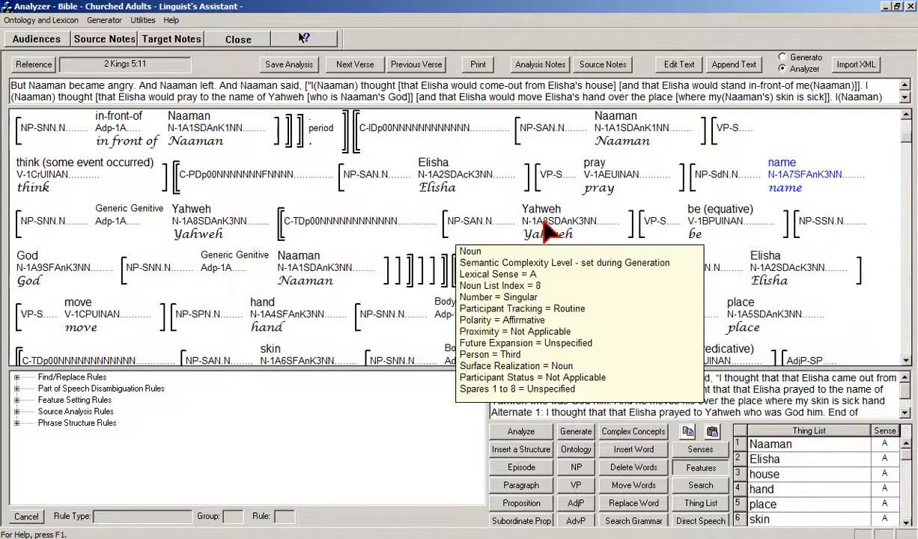
mouse_move(720, 230)
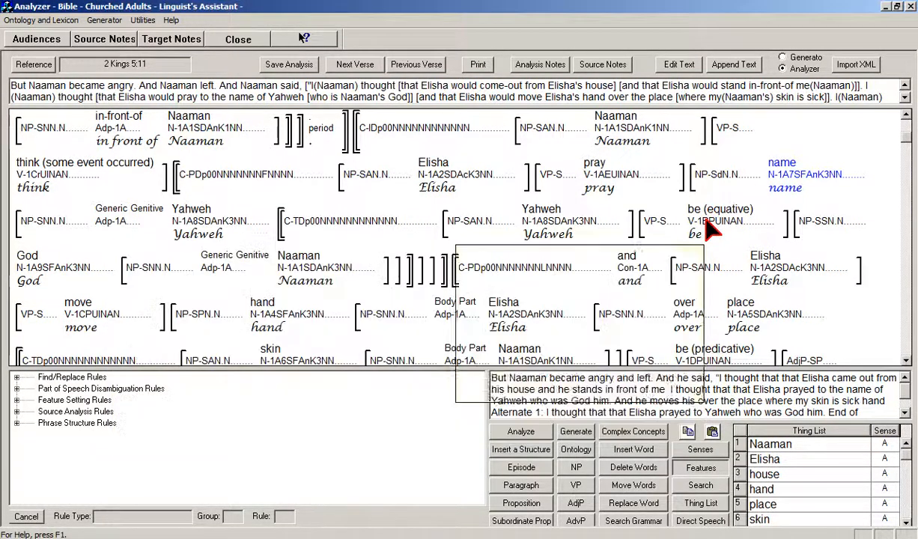
mouse_move(809, 228)
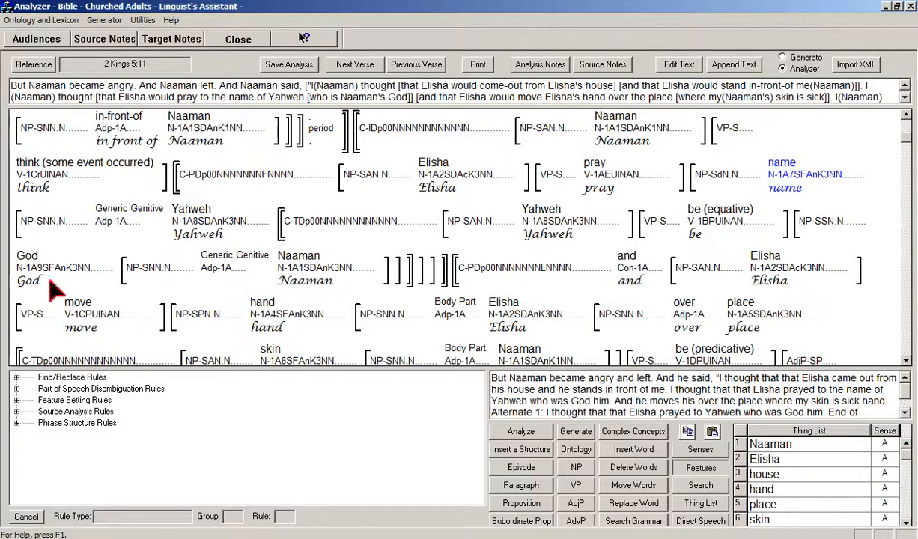
mouse_move(34, 279)
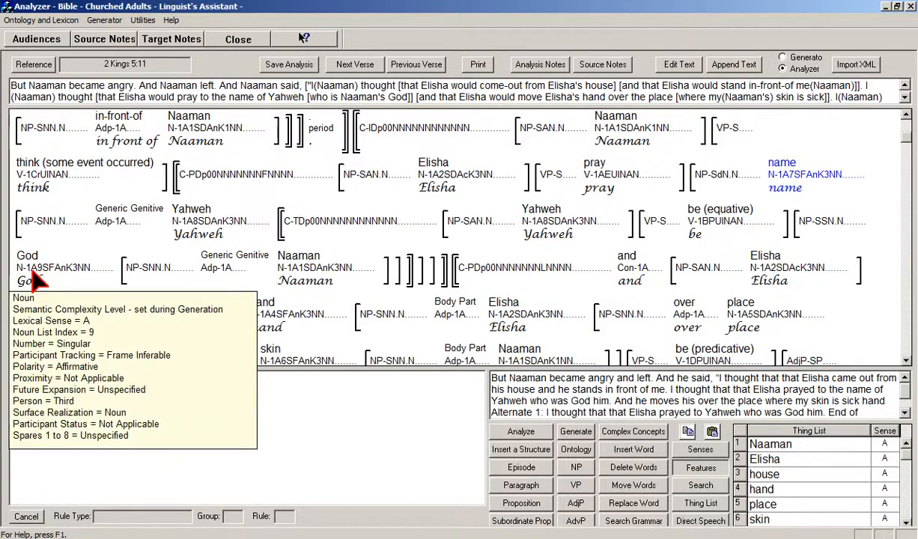
mouse_move(216, 273)
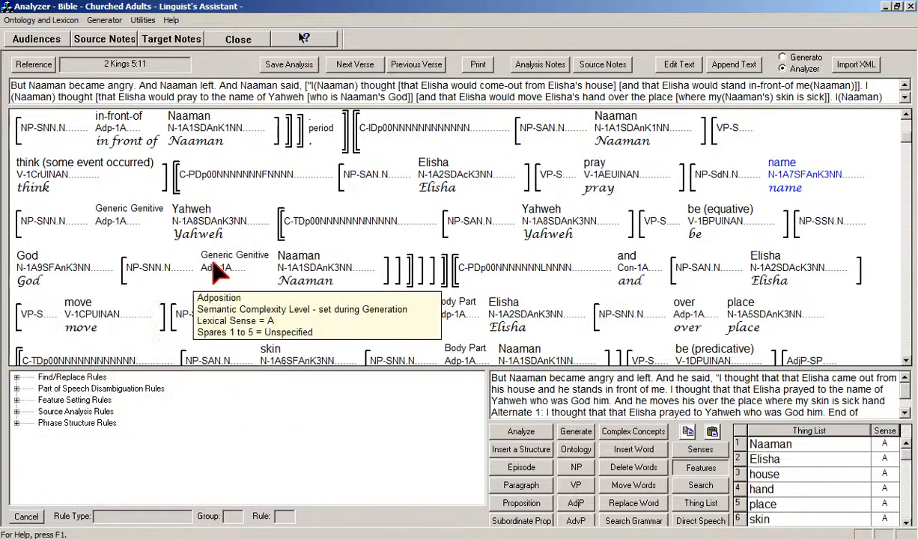
mouse_move(300, 276)
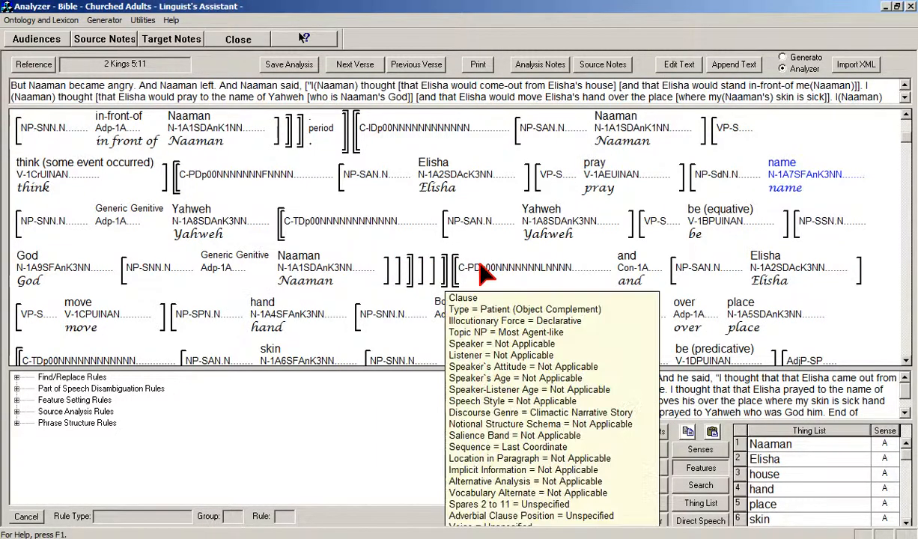
mouse_move(645, 277)
mouse_move(775, 277)
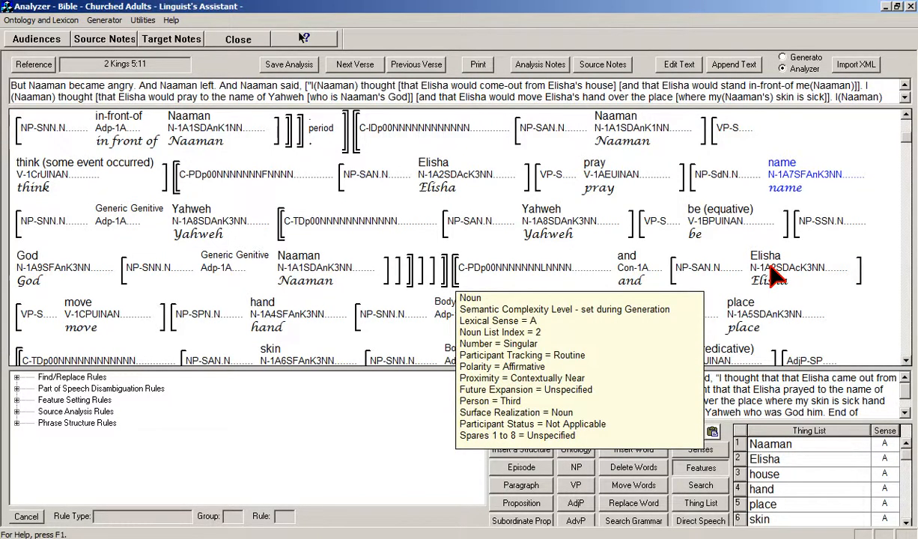
- Set the Time feature of the verb "move" to Immediate Future and check the features of "move" and "hand"
mouse_move(75, 321)
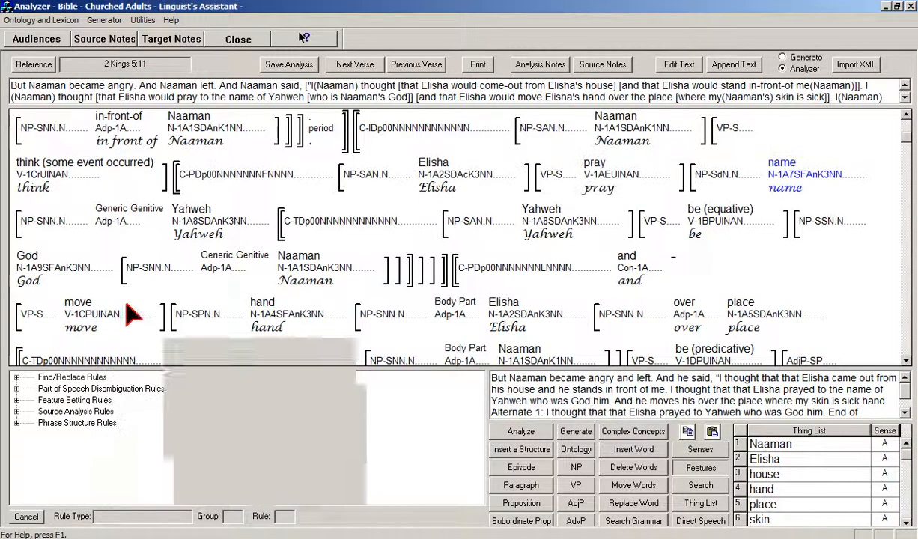
double_click(75, 320)
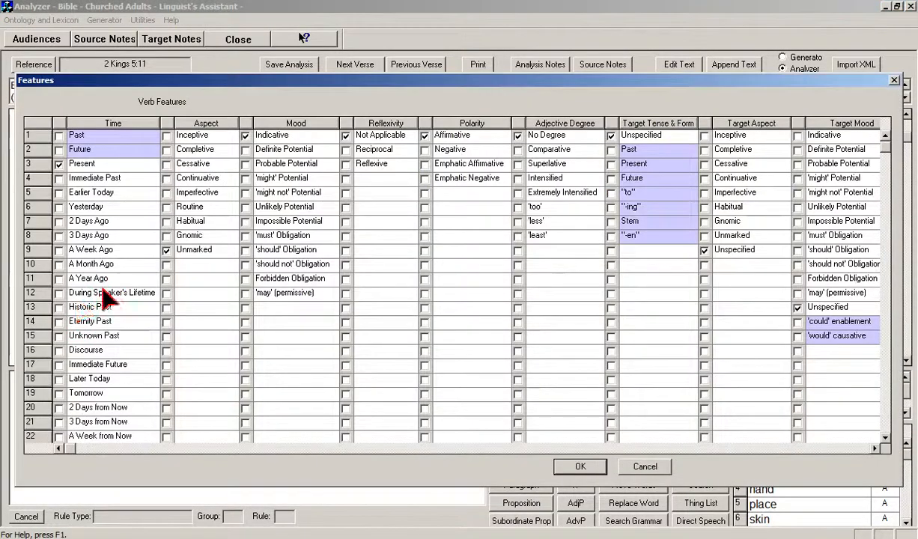
click(59, 365)
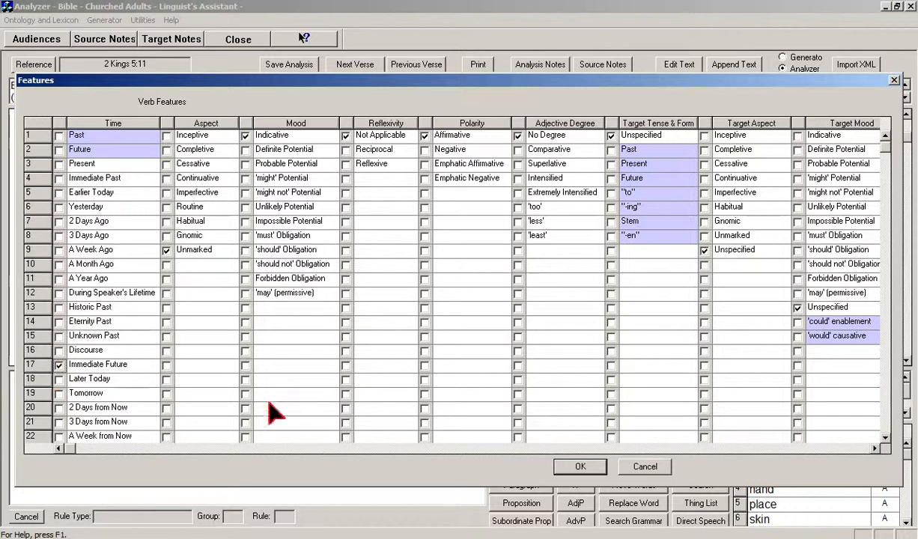
click(576, 467)
mouse_move(146, 328)
mouse_move(283, 318)
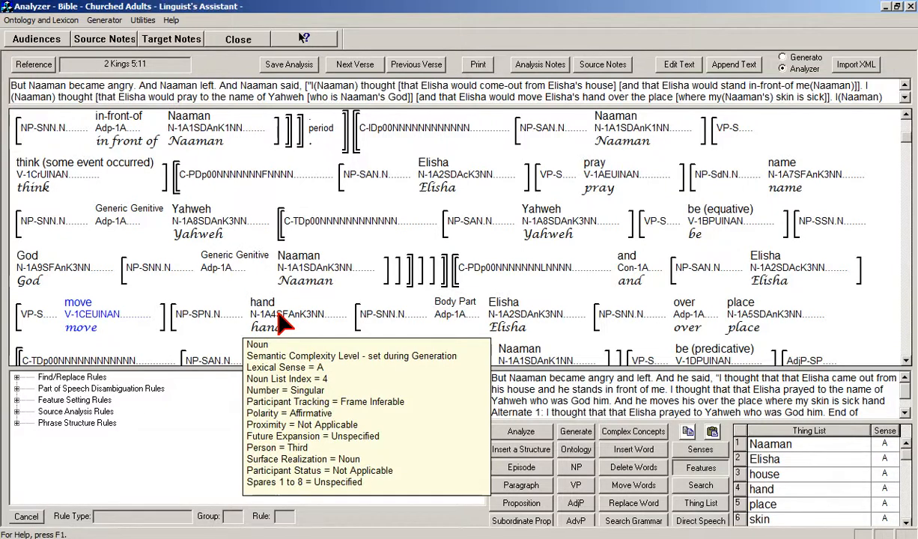
mouse_move(496, 310)
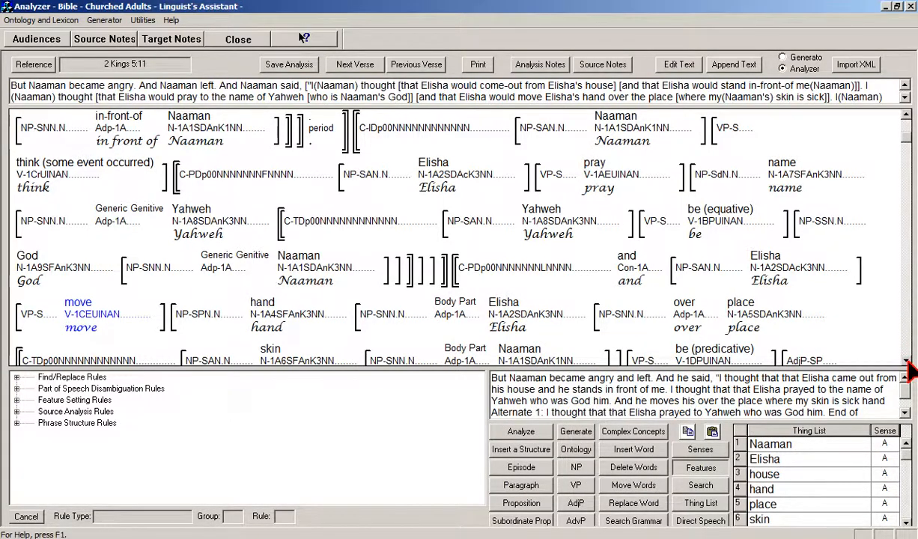
- Move the two closing noun phrase brackets to directly after "Elisha", so the "over place" phrase sits outside the "hand" phrase
click(906, 361)
click(906, 361)
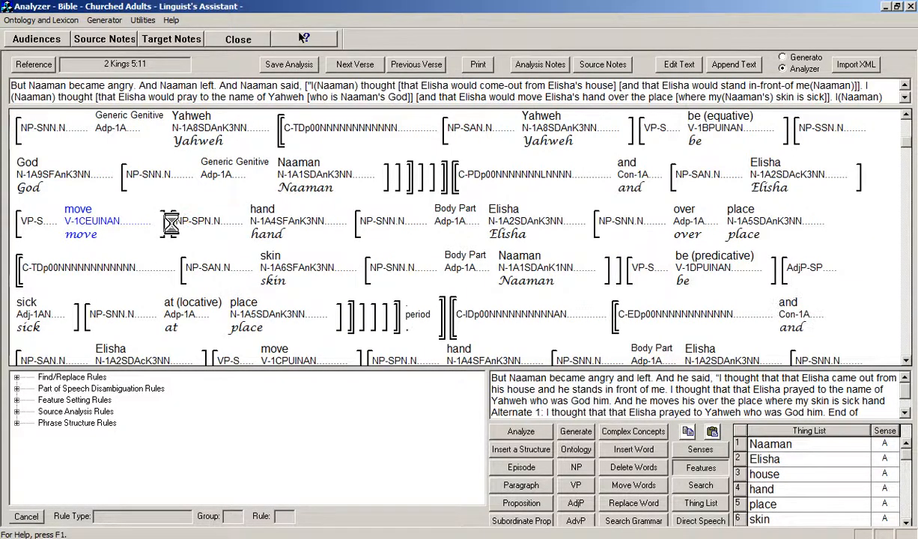
mouse_move(181, 226)
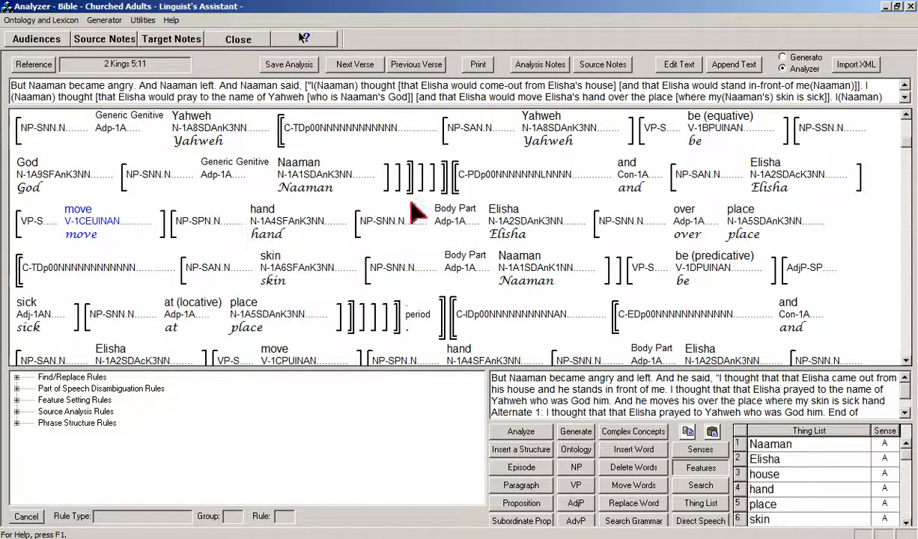
mouse_move(614, 230)
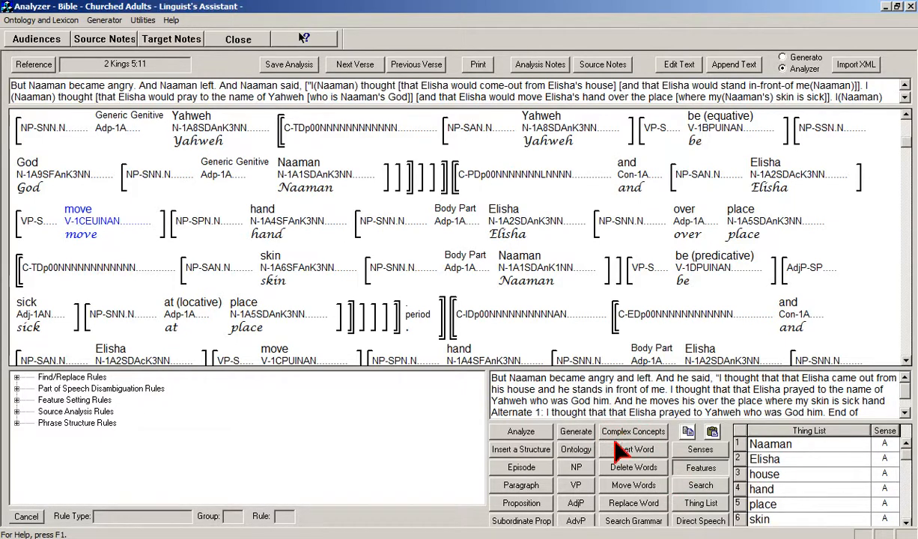
click(621, 485)
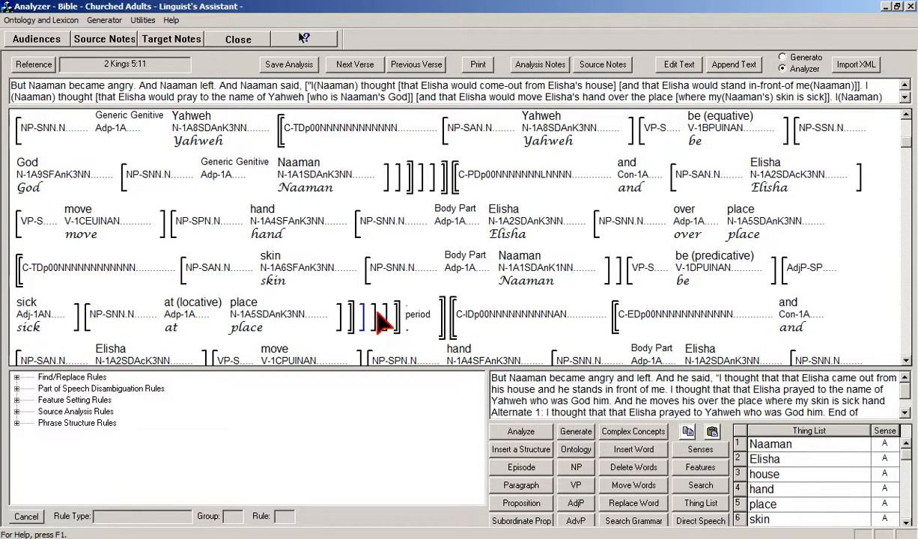
click(377, 314)
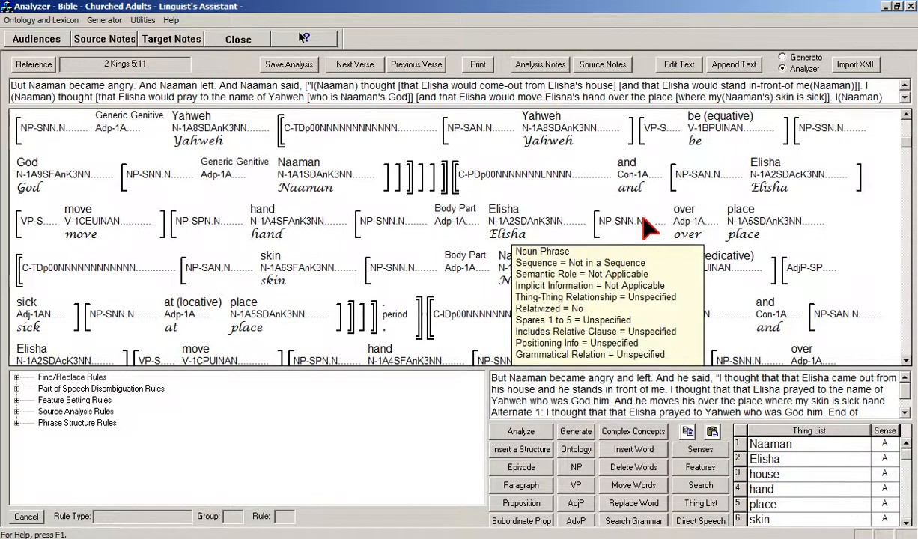
mouse_move(651, 207)
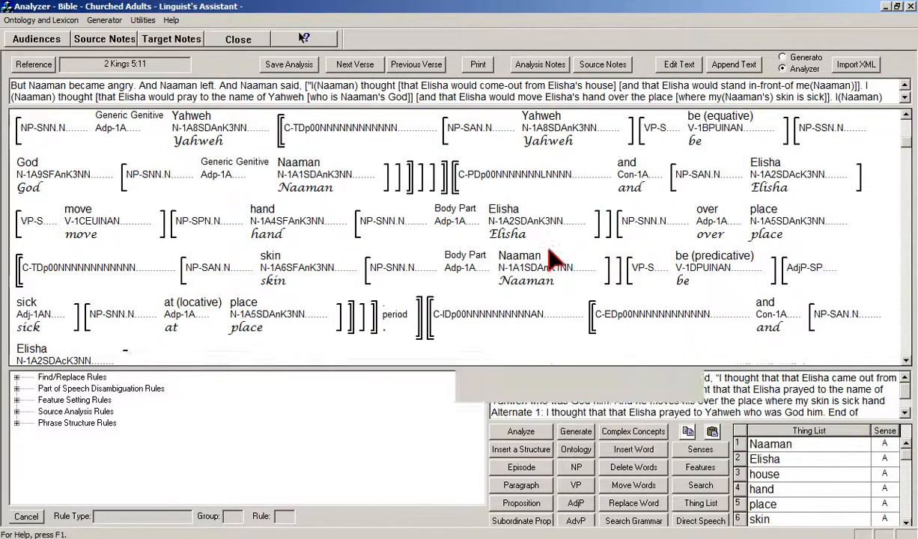
mouse_move(590, 223)
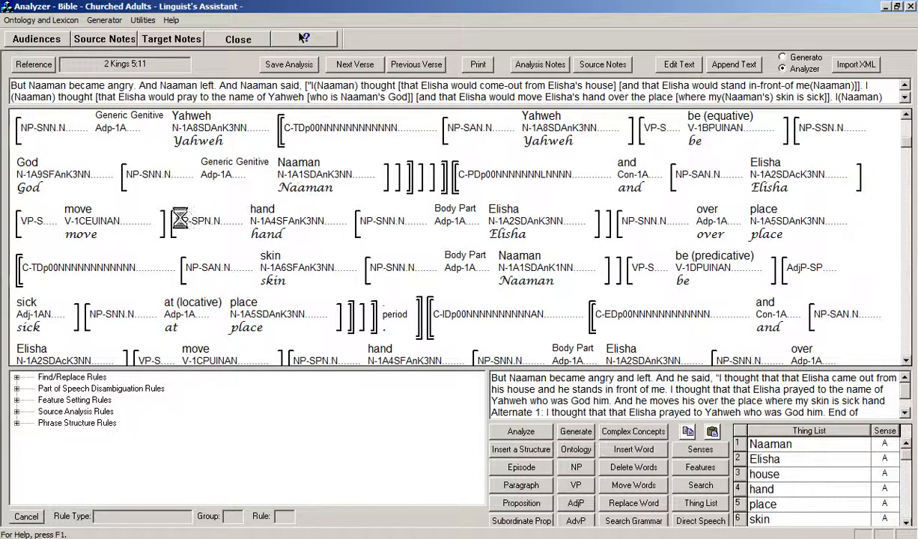
- Check the verb "move", its "hand" phrase and the "over place" phrase, and save the analysis
mouse_move(71, 213)
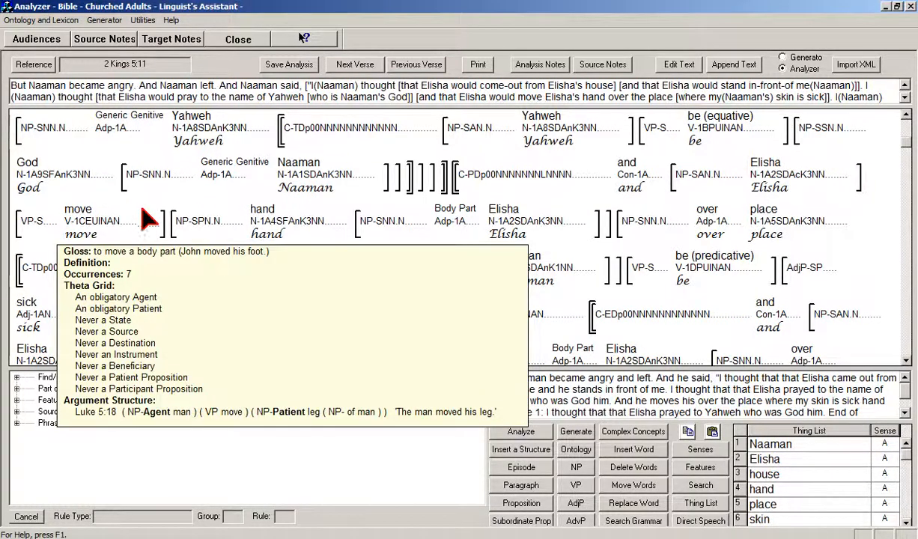
mouse_move(196, 232)
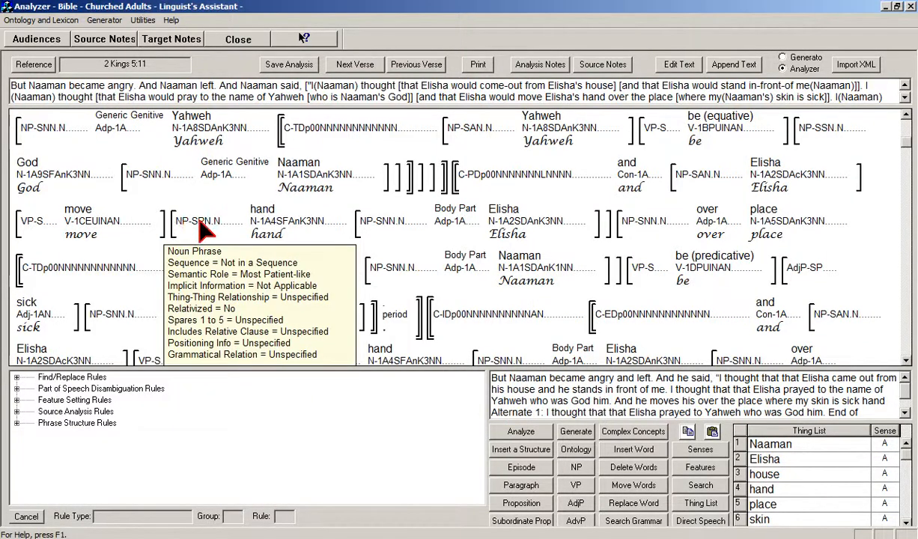
mouse_move(307, 228)
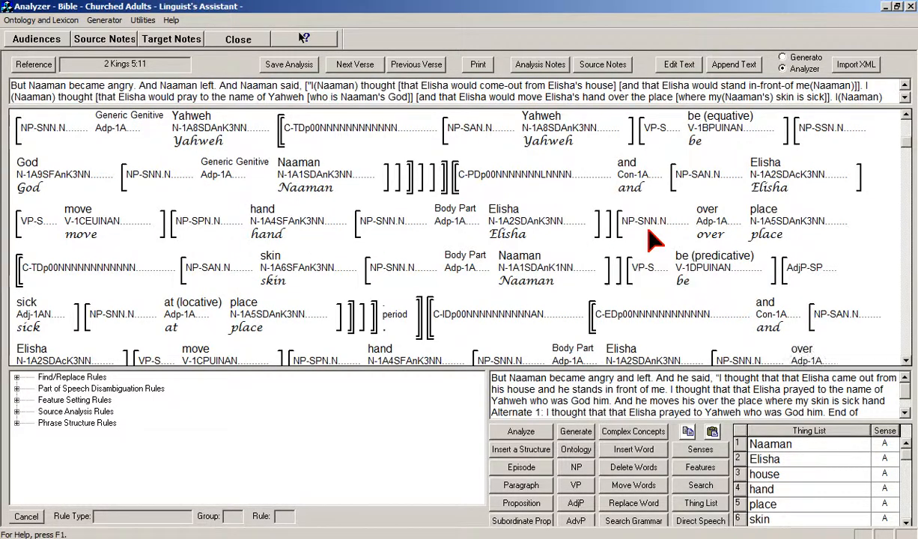
mouse_move(665, 234)
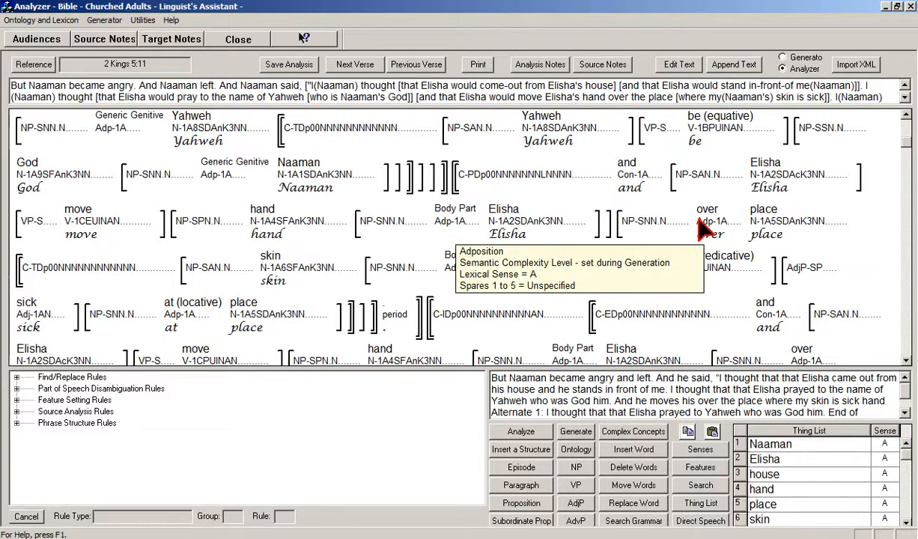
click(289, 65)
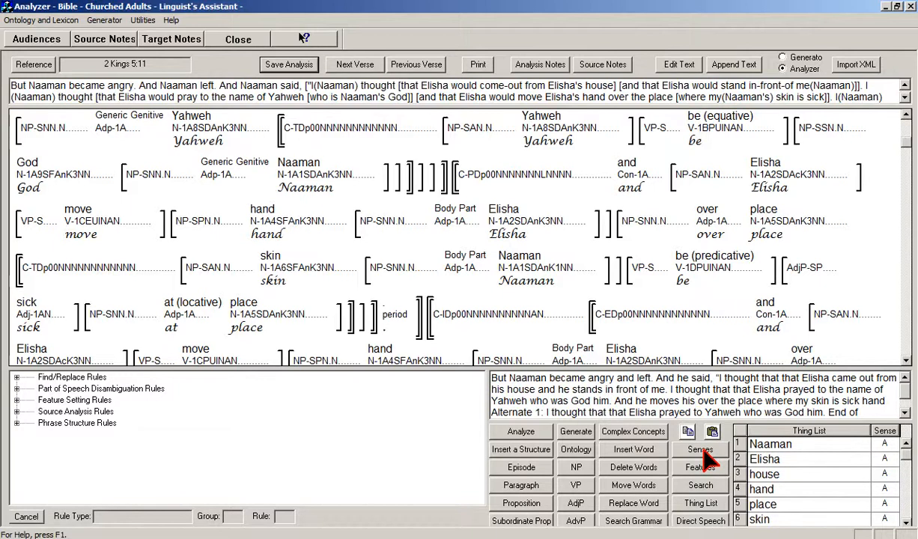
- Look up the available senses of the adposition "over" before "place" and check its features
click(702, 451)
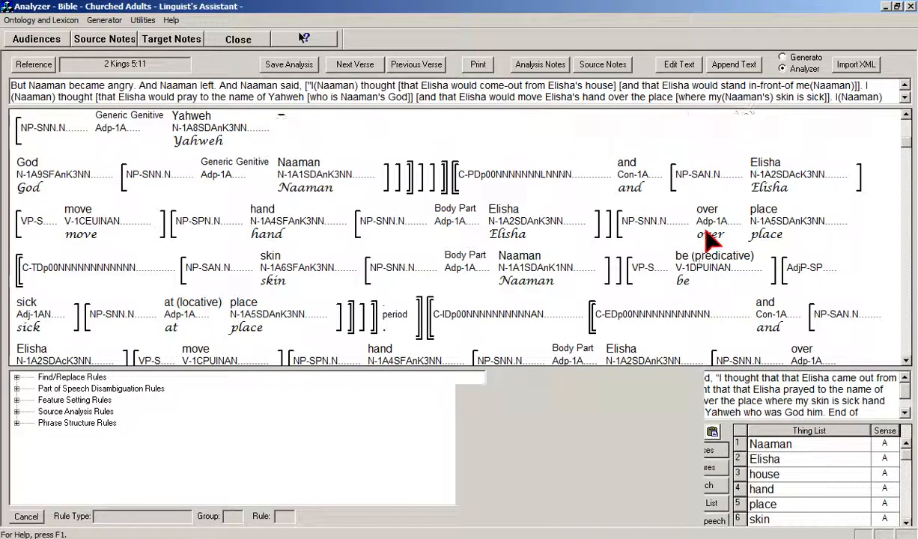
click(706, 227)
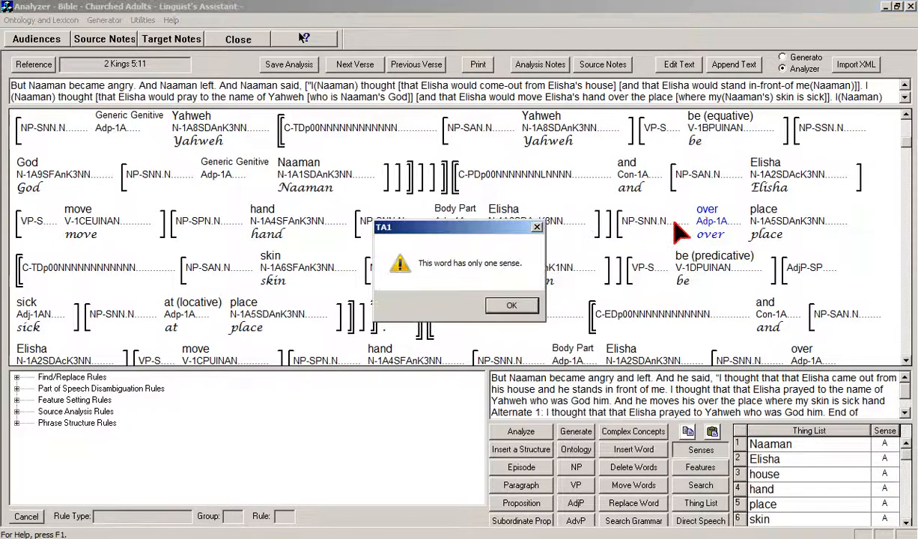
click(514, 309)
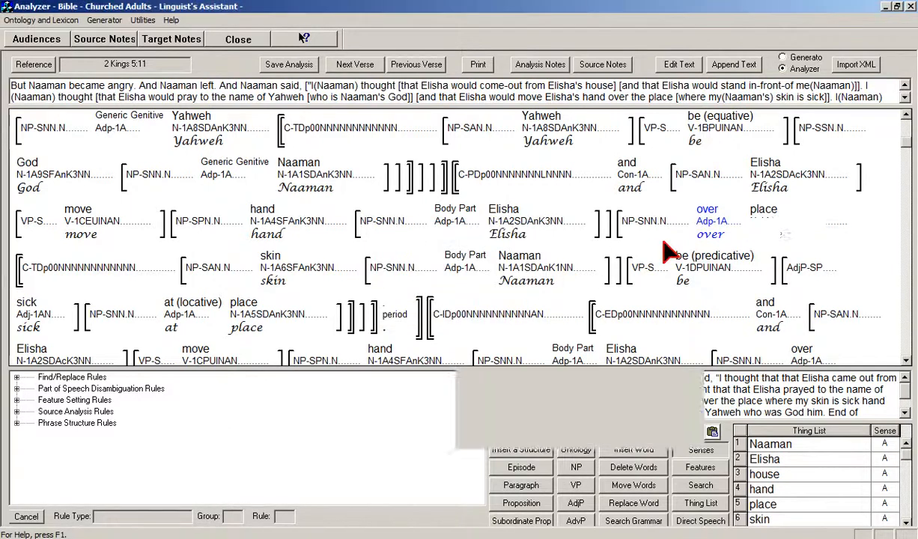
mouse_move(697, 236)
mouse_move(702, 217)
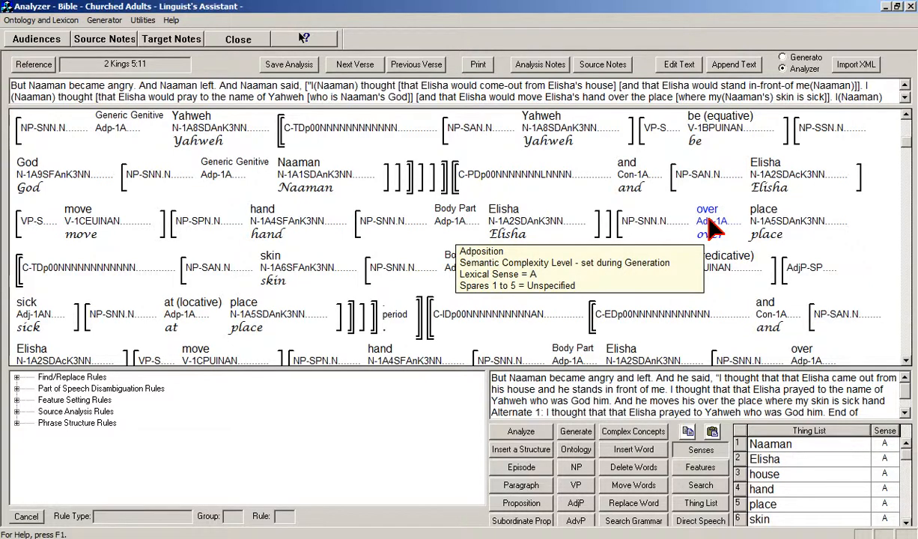
- Set the Participant Tracking feature of the noun "place" after "over" to Frame Inferable
mouse_move(775, 234)
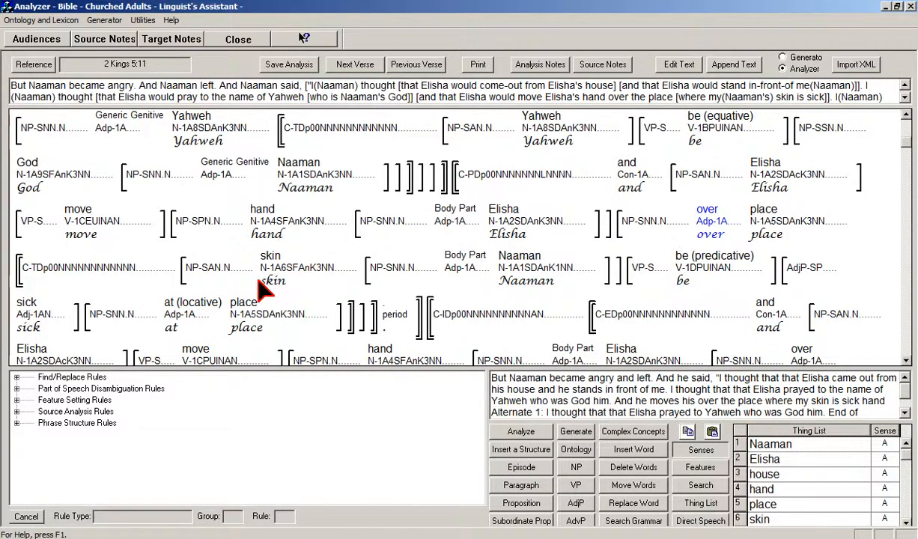
mouse_move(351, 271)
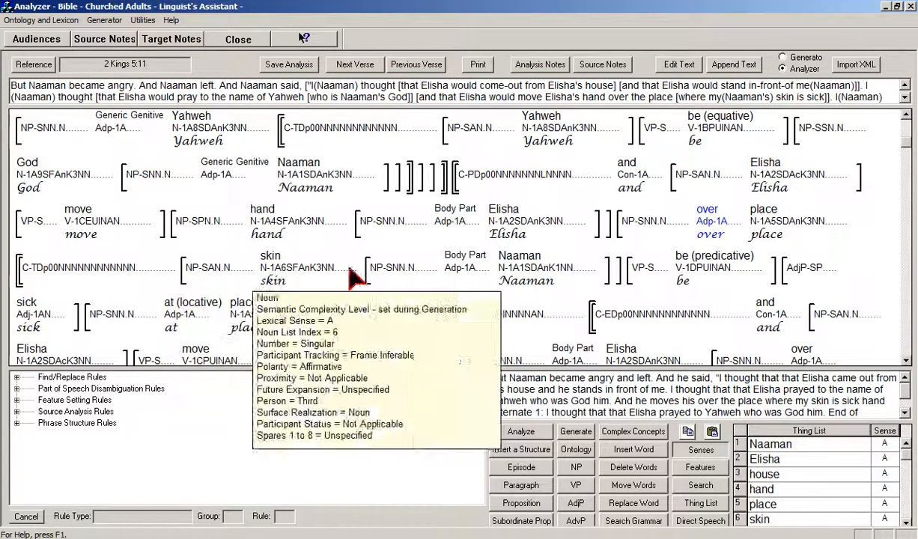
mouse_move(30, 320)
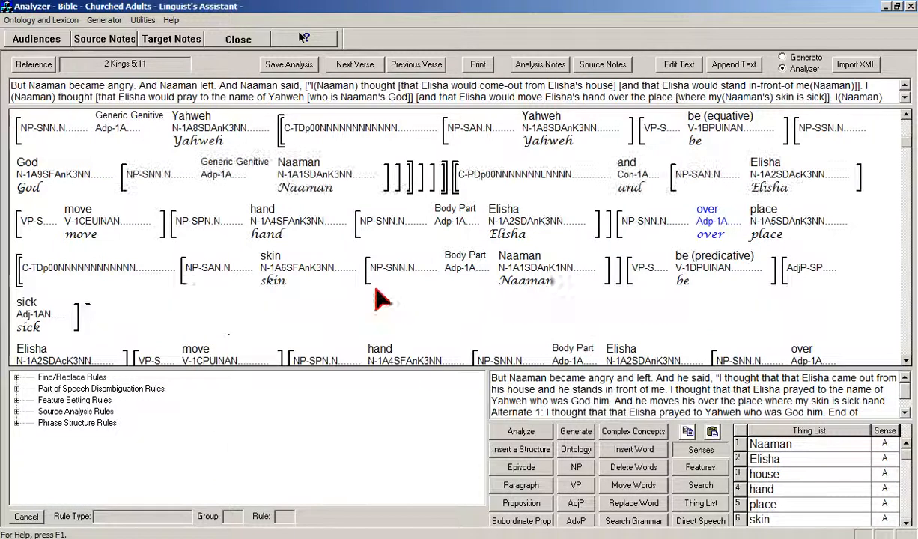
mouse_move(747, 226)
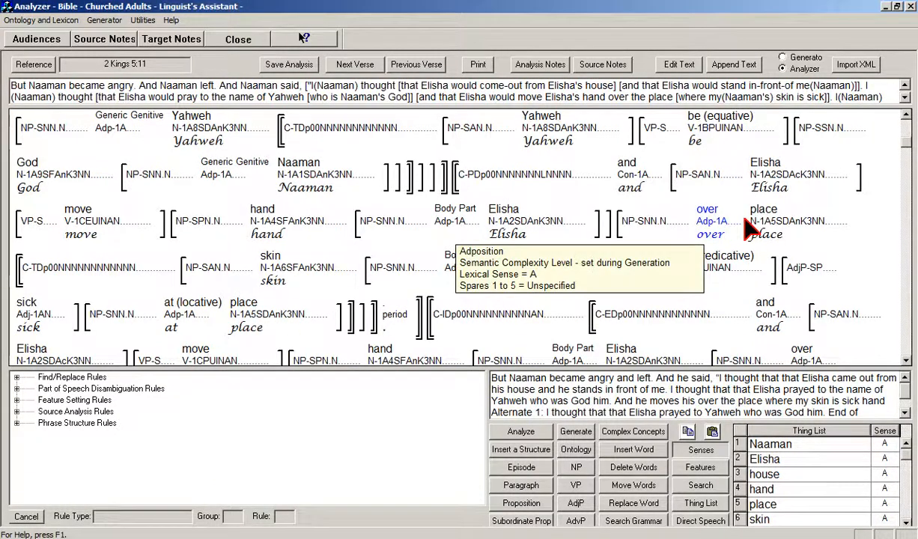
click(701, 467)
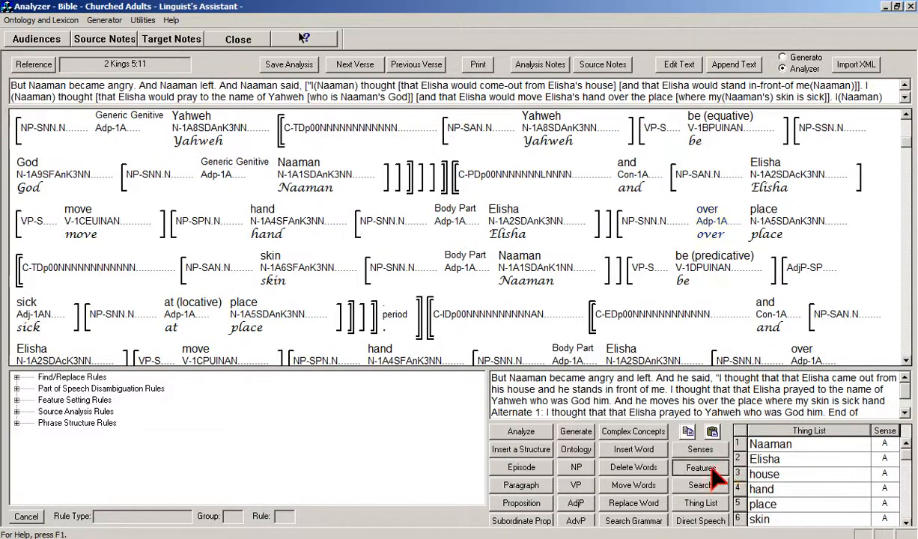
click(767, 226)
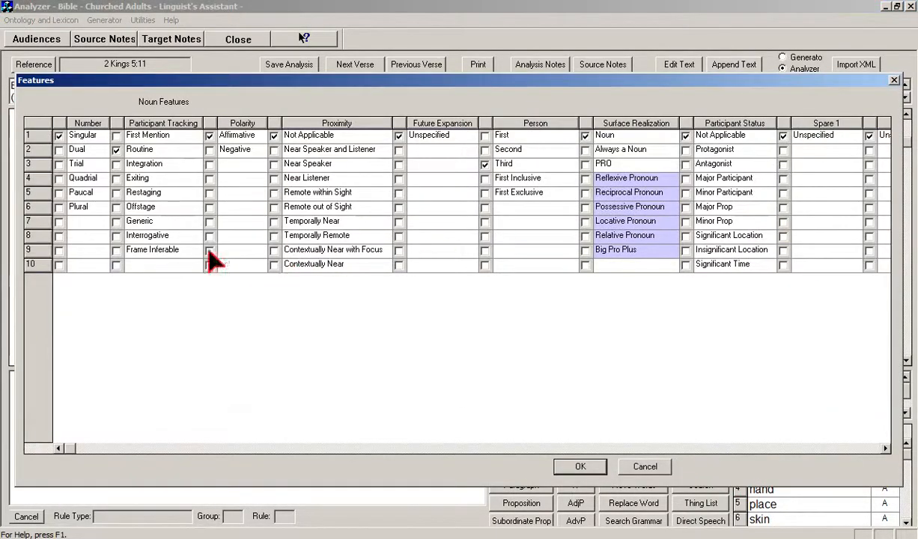
click(116, 250)
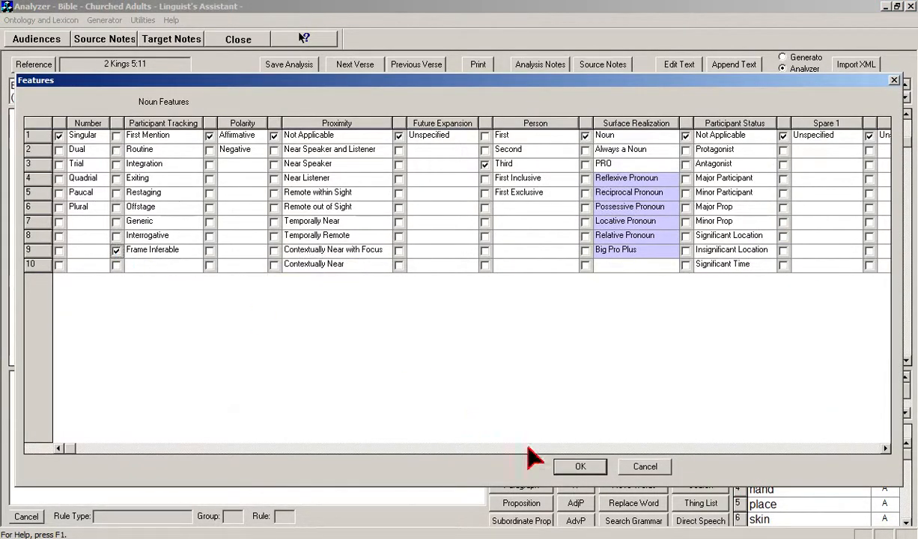
click(580, 467)
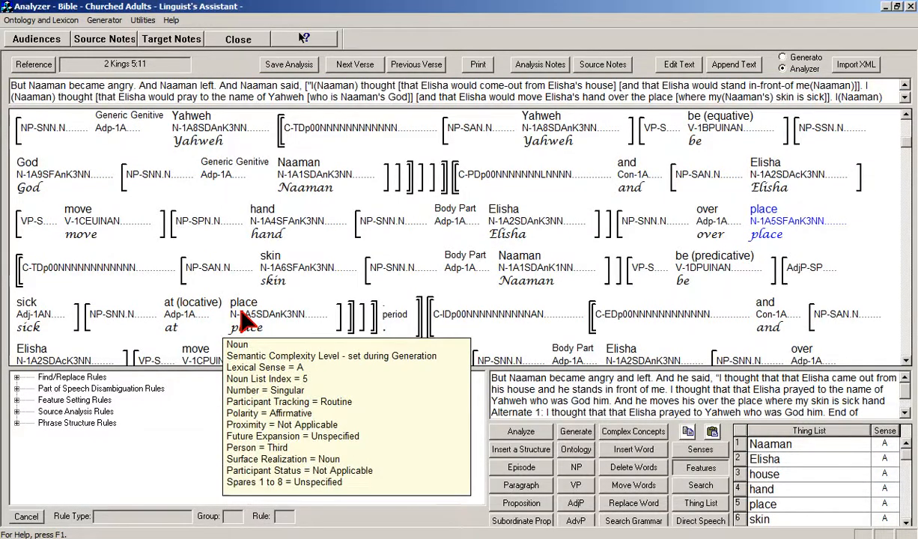
- Set Participant Tracking to Frame Inferable for the noun "place" in the relative clause's "at place" phrase
double_click(241, 320)
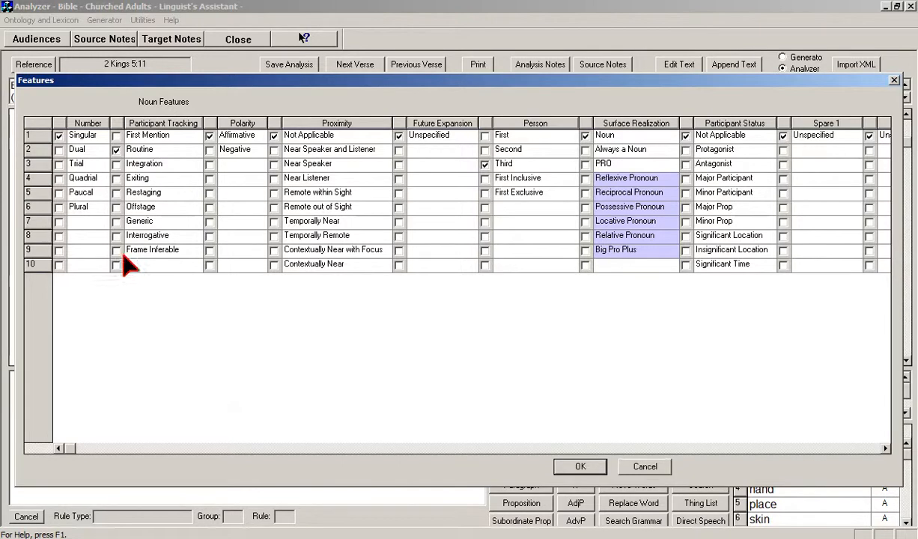
click(116, 250)
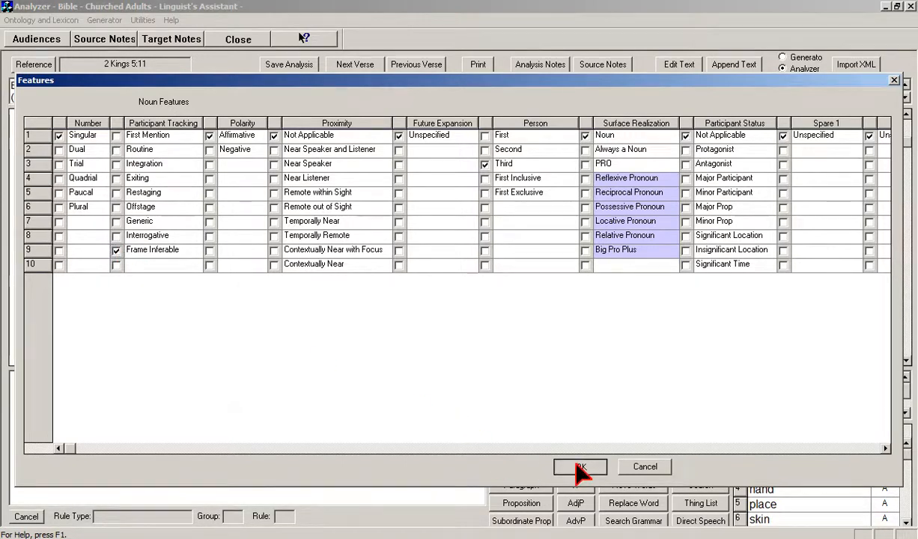
click(581, 468)
- Check the features of the "skin is sick" relative clause, its noun phrases and the verb "be", and save the analysis
mouse_move(496, 372)
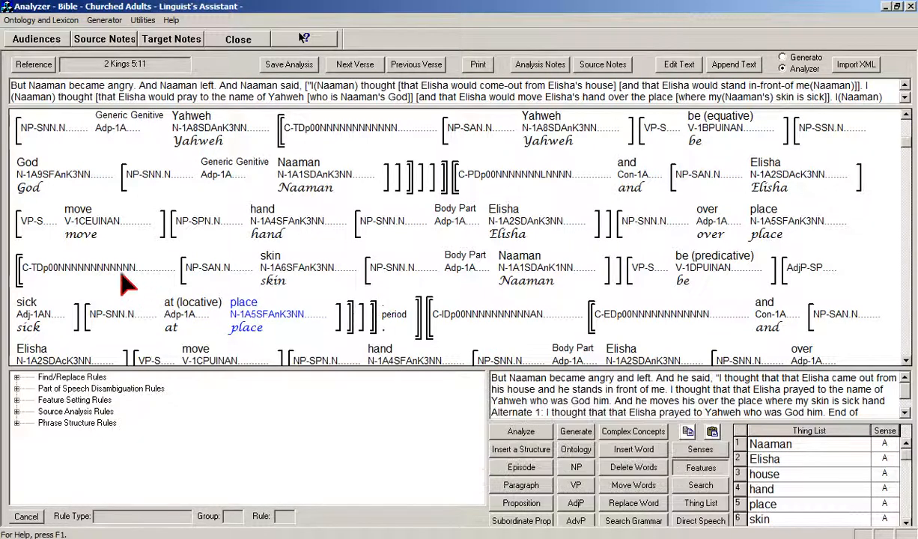
mouse_move(63, 274)
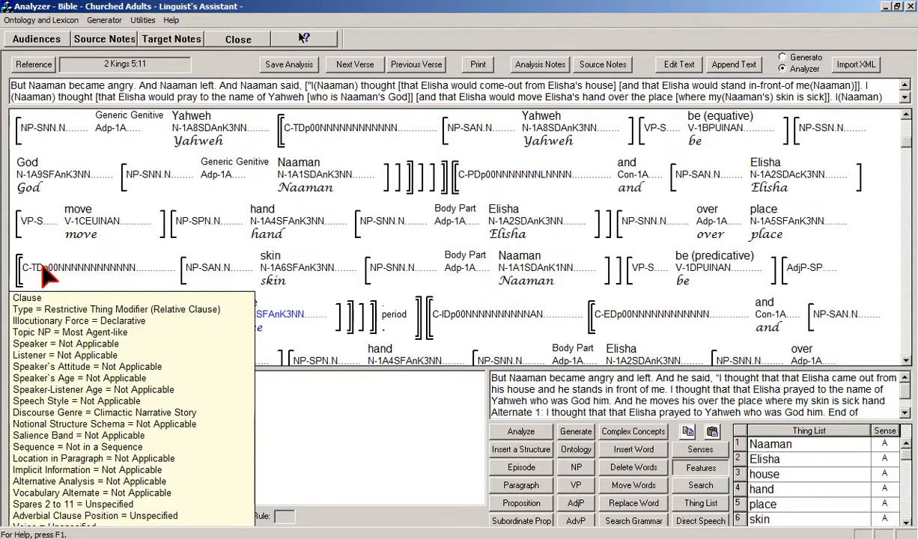
mouse_move(249, 275)
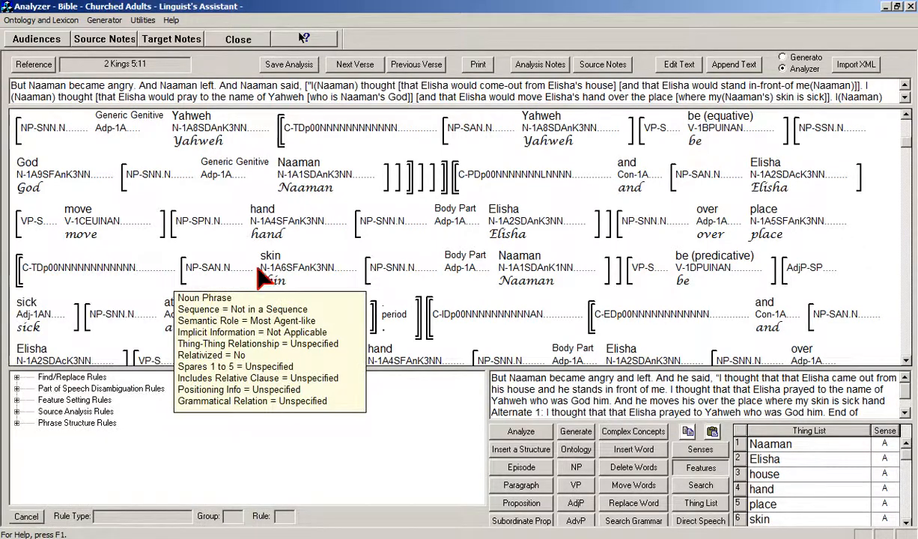
mouse_move(283, 279)
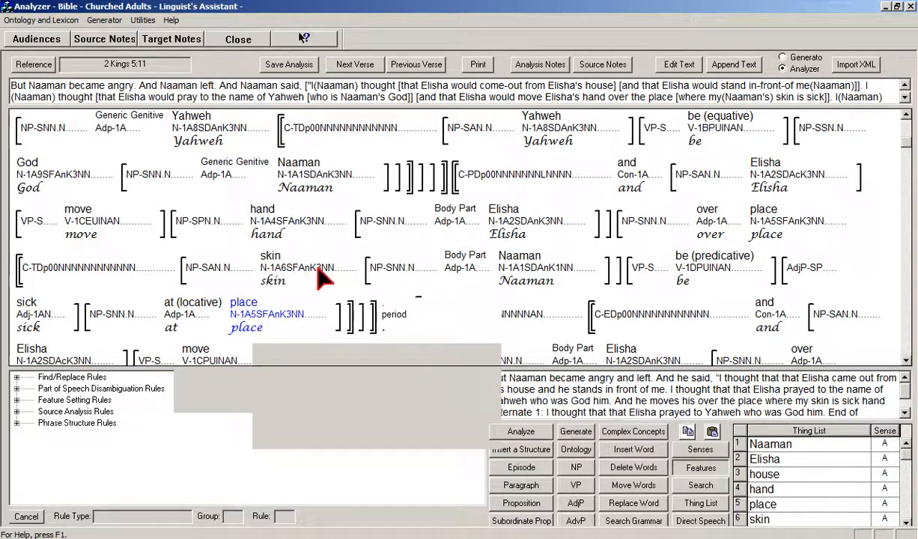
mouse_move(461, 265)
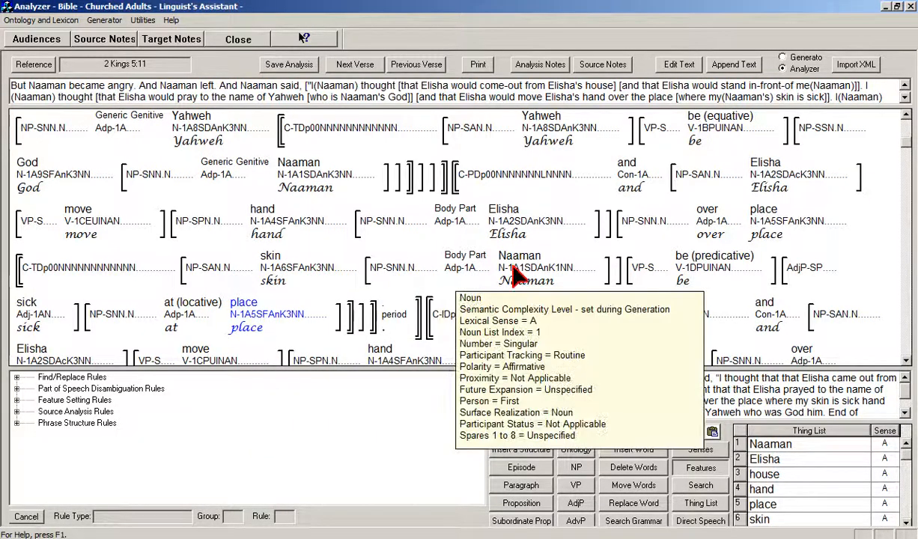
mouse_move(685, 279)
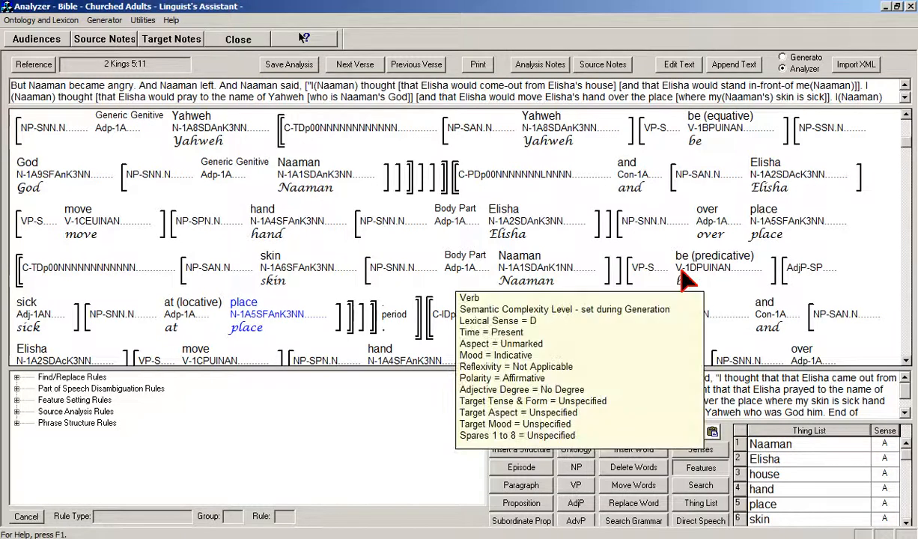
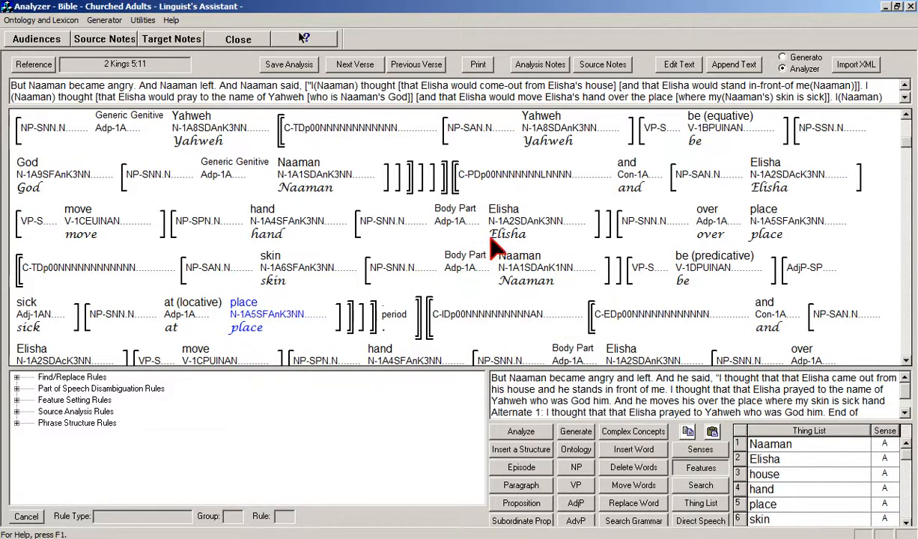
click(294, 65)
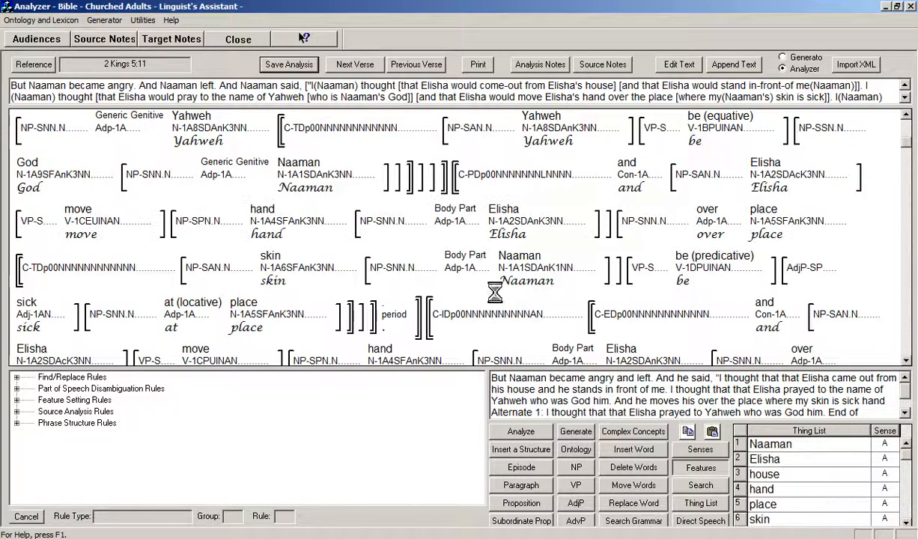
- Switch to 2 Kings 5.docx in Word and compare "pray to the name of Yahweh" with the alternate's "pray to Yahweh" in verse 11
mouse_move(765, 129)
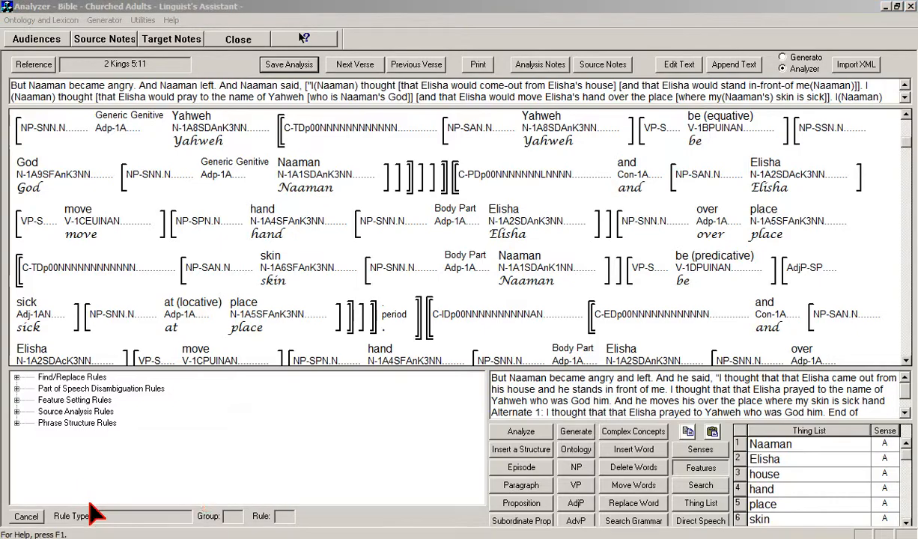
click(96, 511)
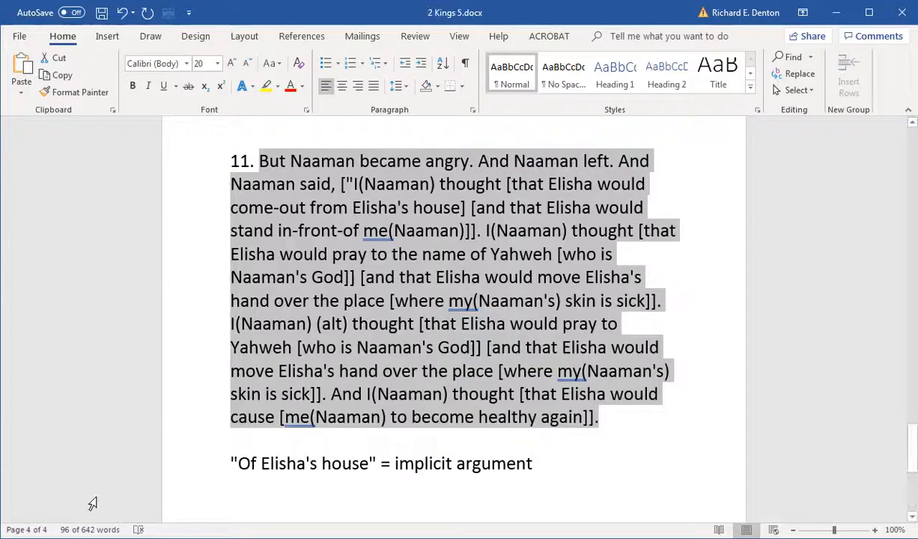
click(358, 301)
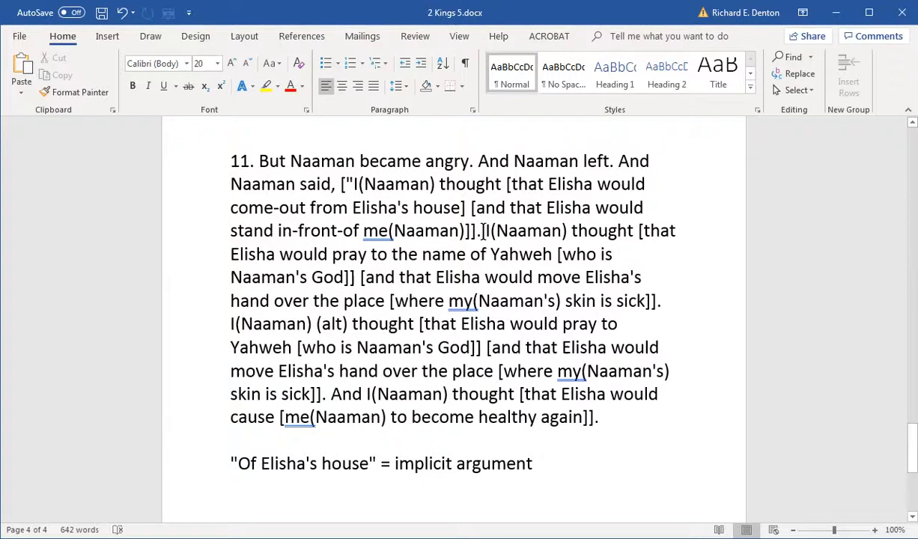
drag(483, 231, 553, 255)
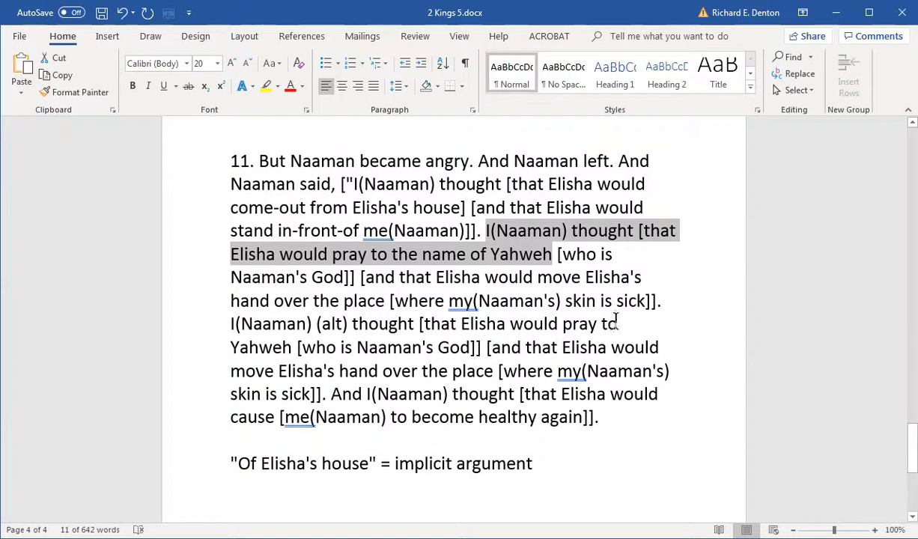
drag(565, 323, 288, 350)
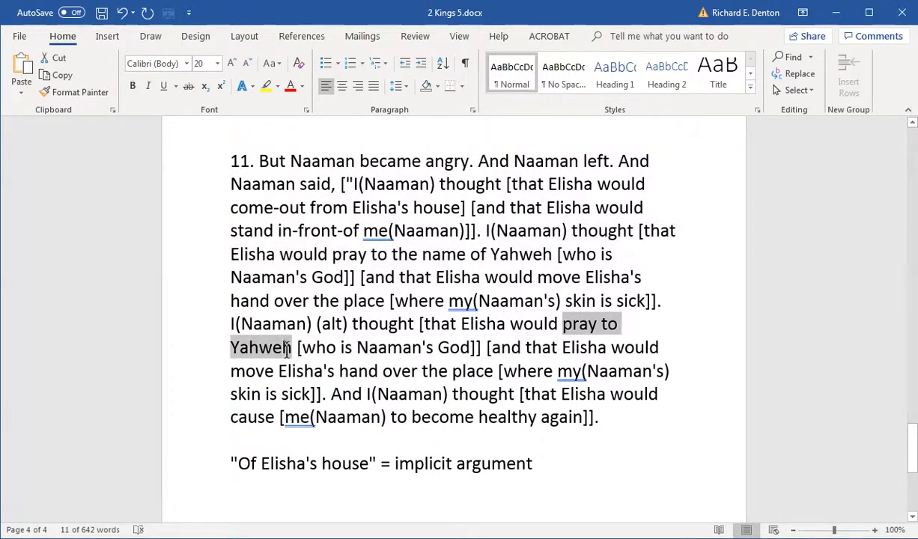
click(838, 14)
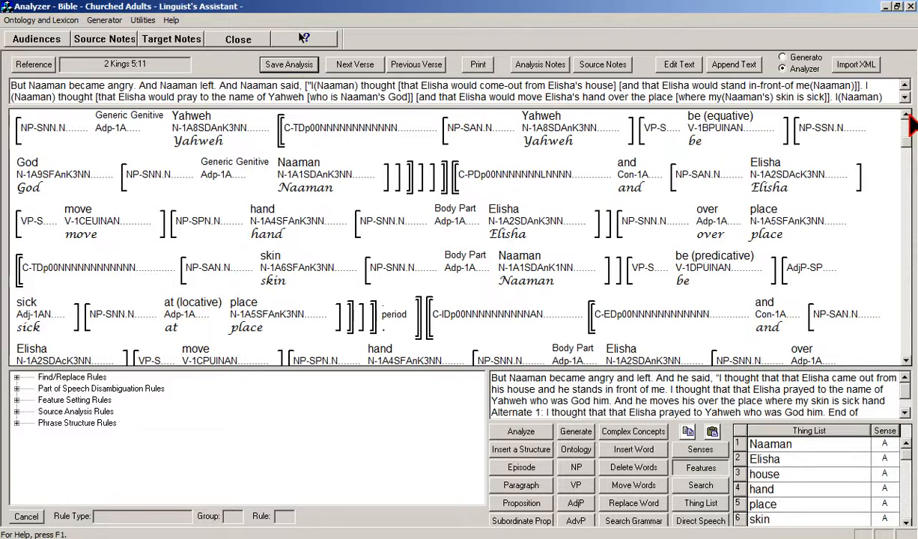
- Review the analyzed "pray" clause in Linguist's Assistant and compare where the original and "(alt)" sentences begin in the Word document
scroll(911, 127, up, 1)
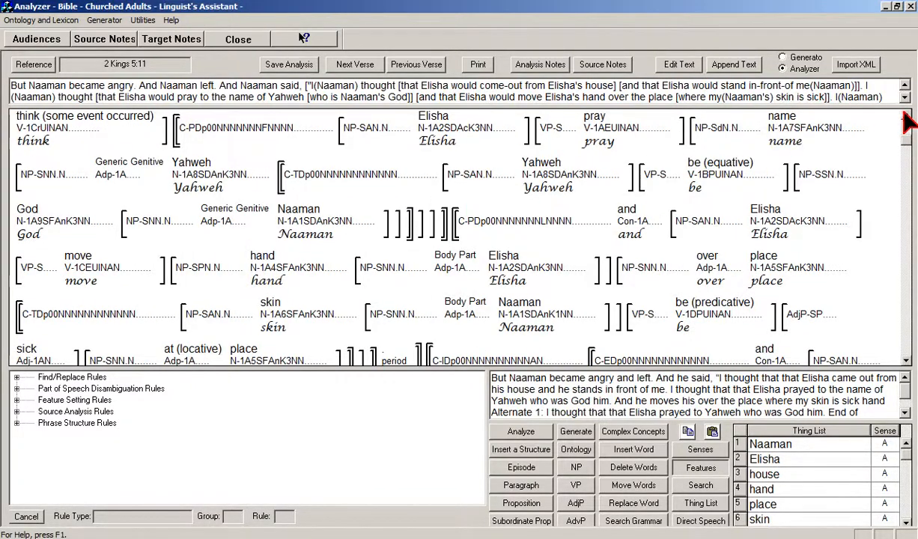
scroll(868, 112, up, 1)
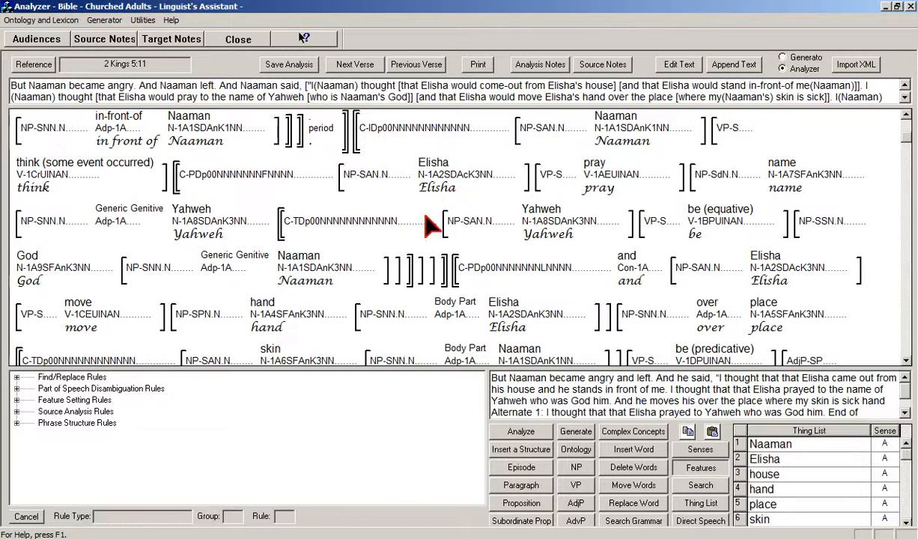
click(196, 537)
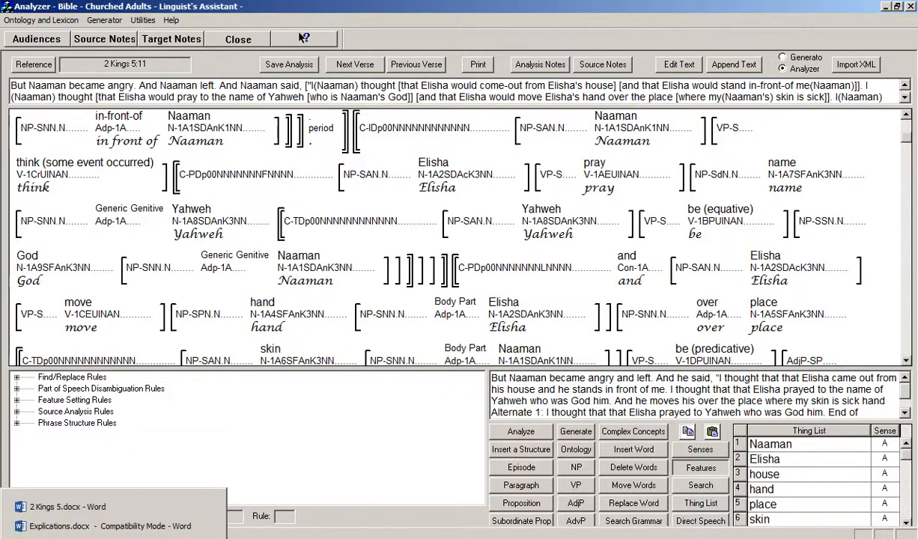
click(93, 508)
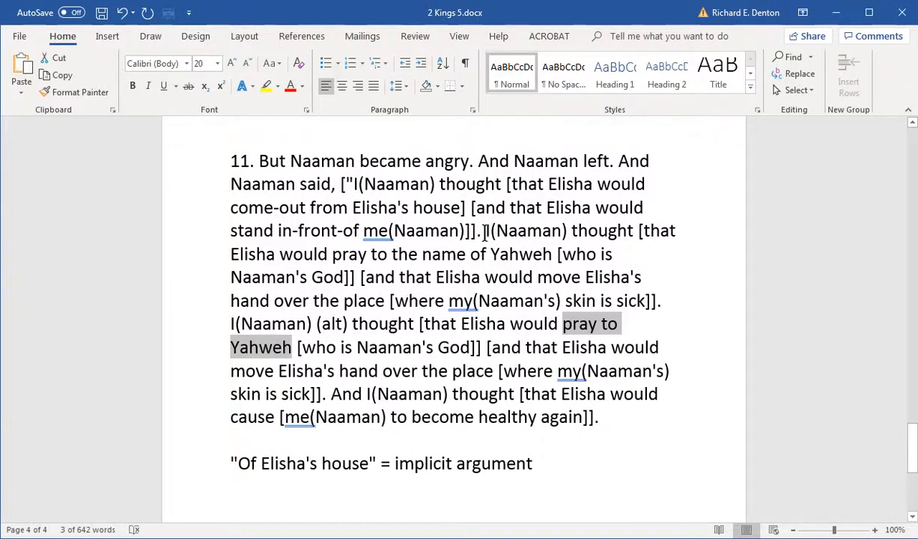
drag(486, 231, 528, 232)
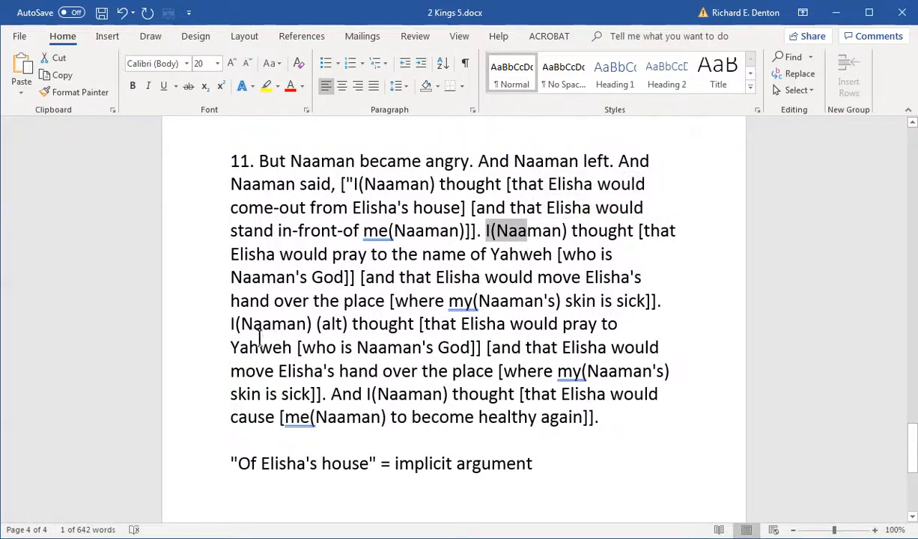
drag(230, 323, 310, 323)
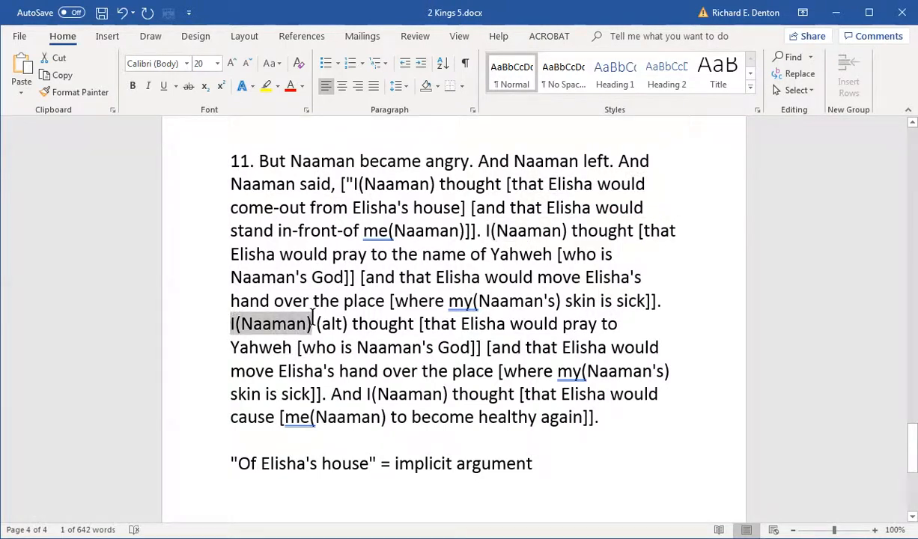
click(836, 13)
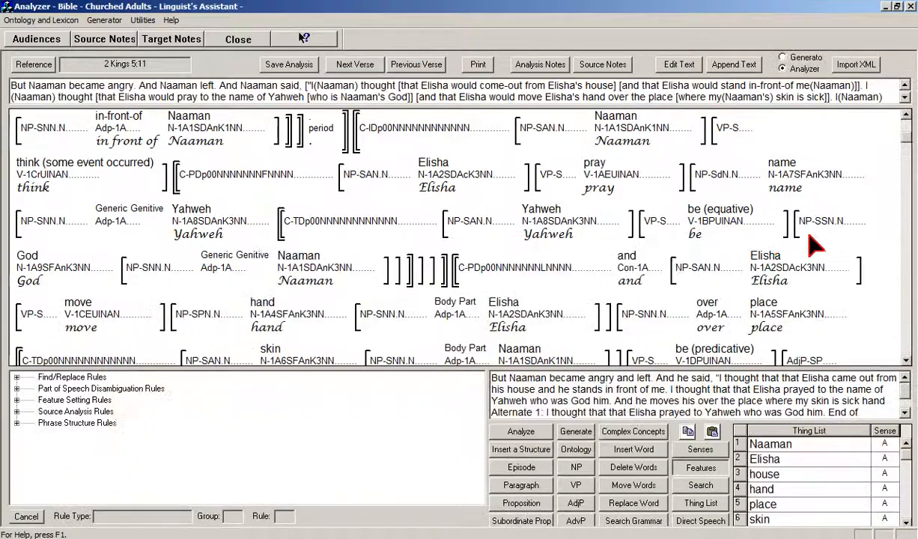
- Review the verse's opening clauses around "say" and the "think", "pray" and "move" clauses in the analysis
scroll(909, 139, up, 5)
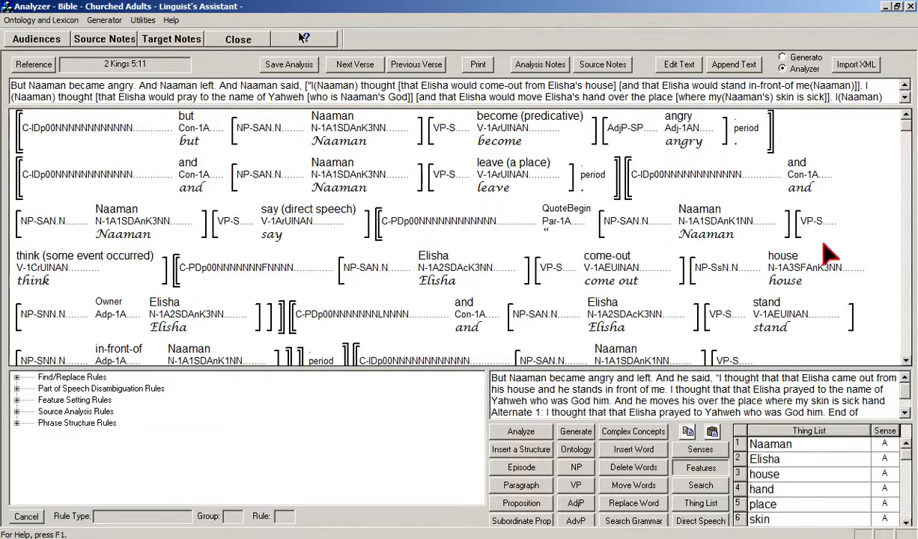
mouse_move(413, 225)
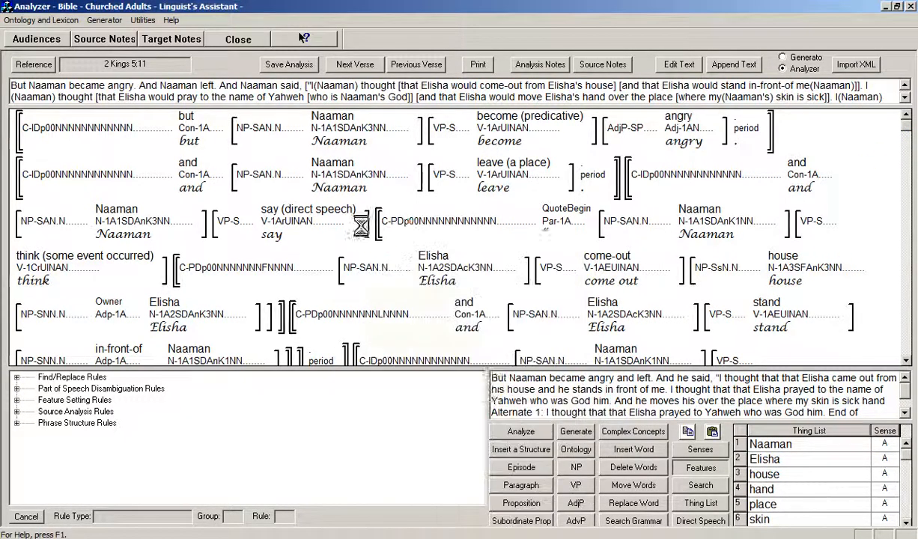
mouse_move(298, 229)
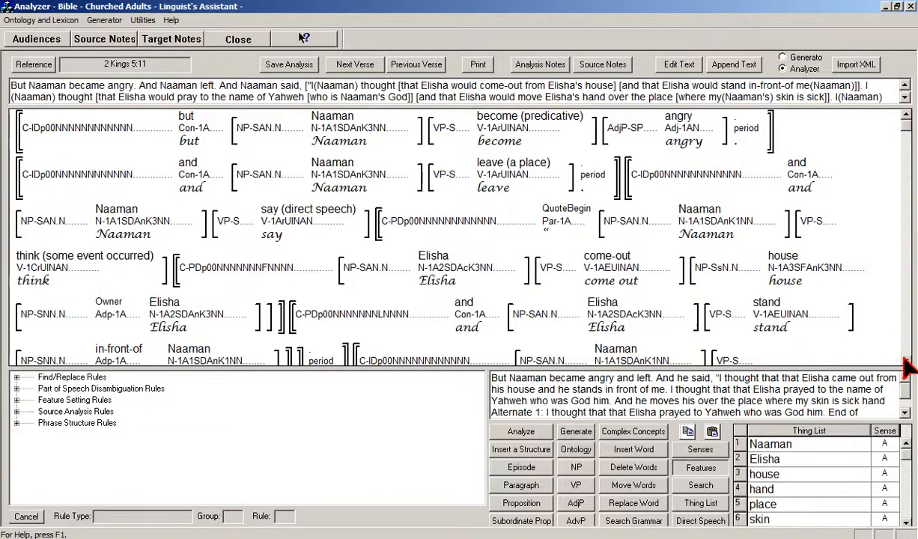
scroll(905, 365, down, 5)
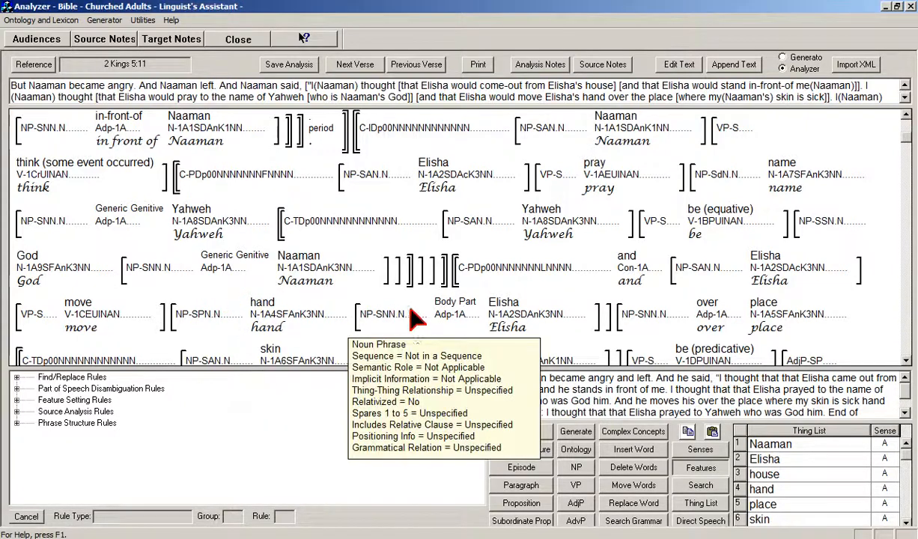
- Delete the existing first alternative sentence, from its independent clause through the period after the "Yahweh is Naaman's God" clause, and save the analysis
click(904, 361)
click(904, 361)
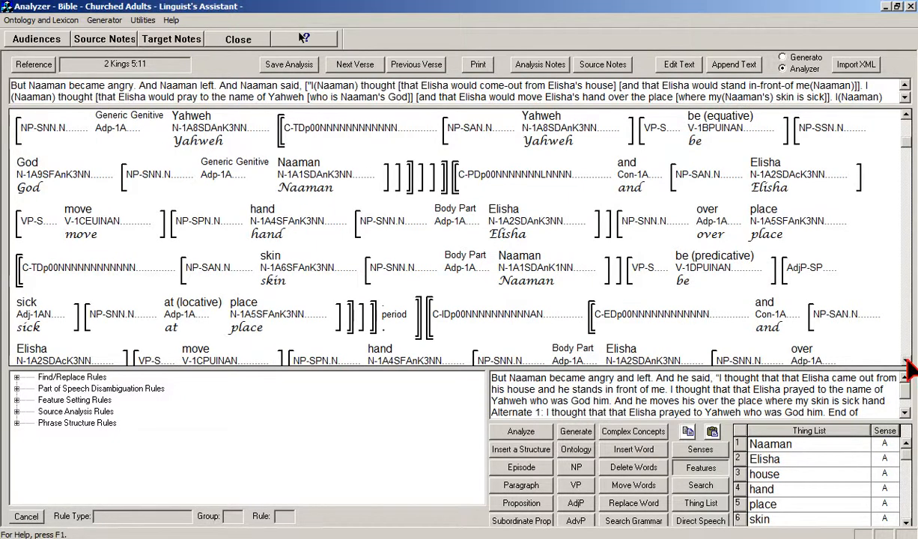
click(905, 361)
click(904, 361)
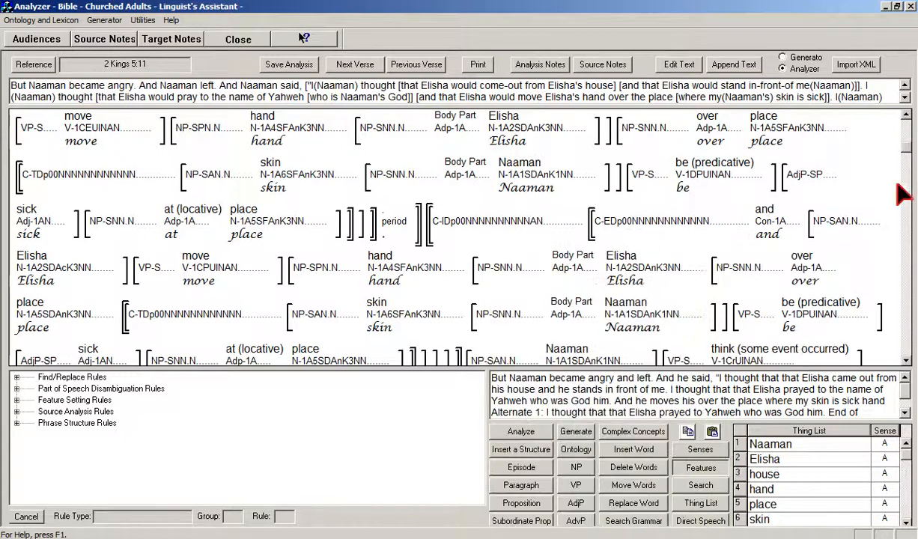
mouse_move(769, 225)
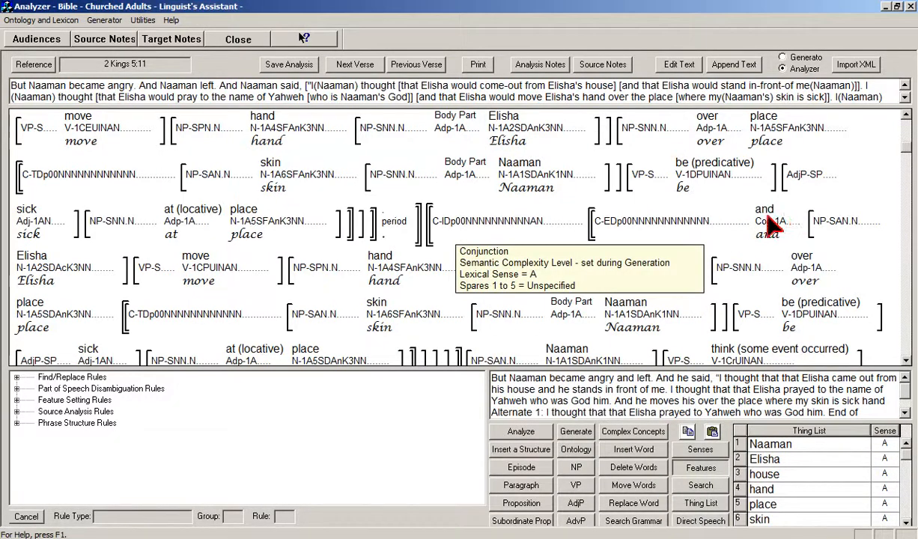
mouse_move(516, 230)
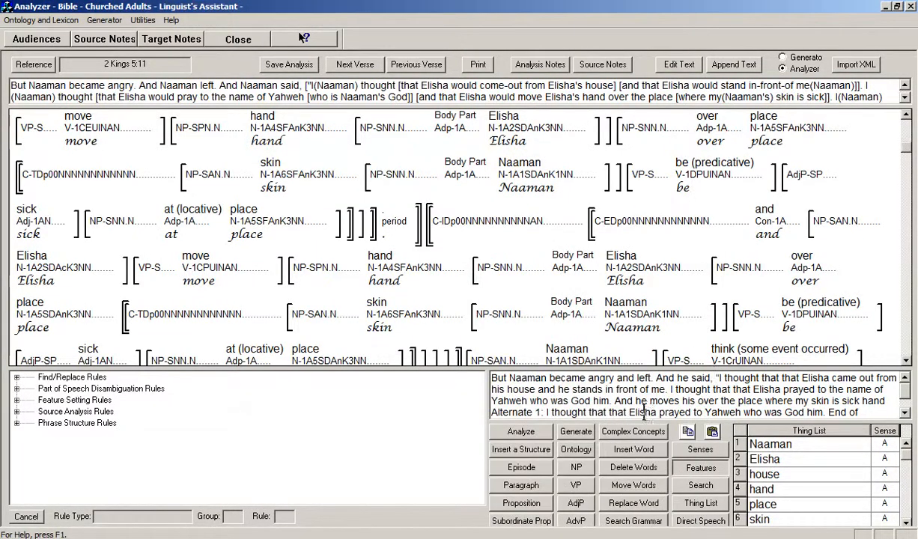
click(634, 468)
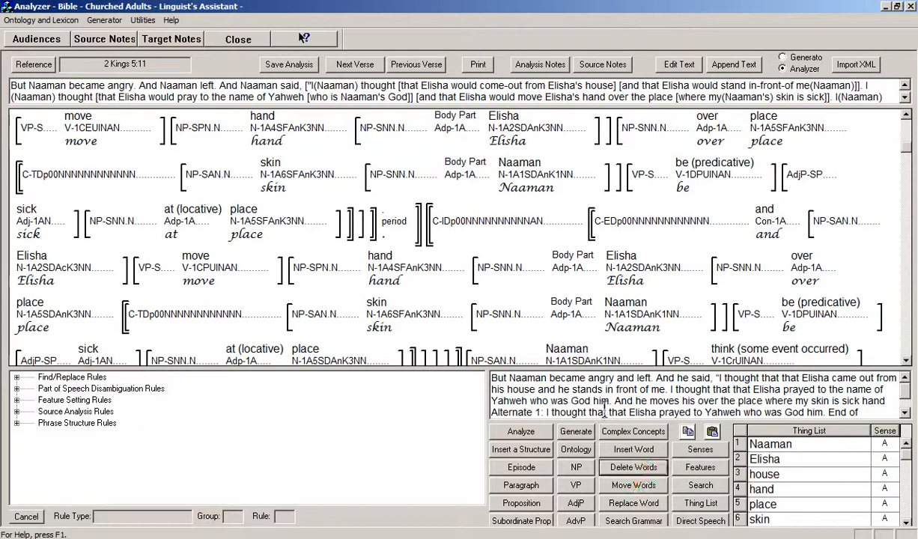
mouse_move(453, 227)
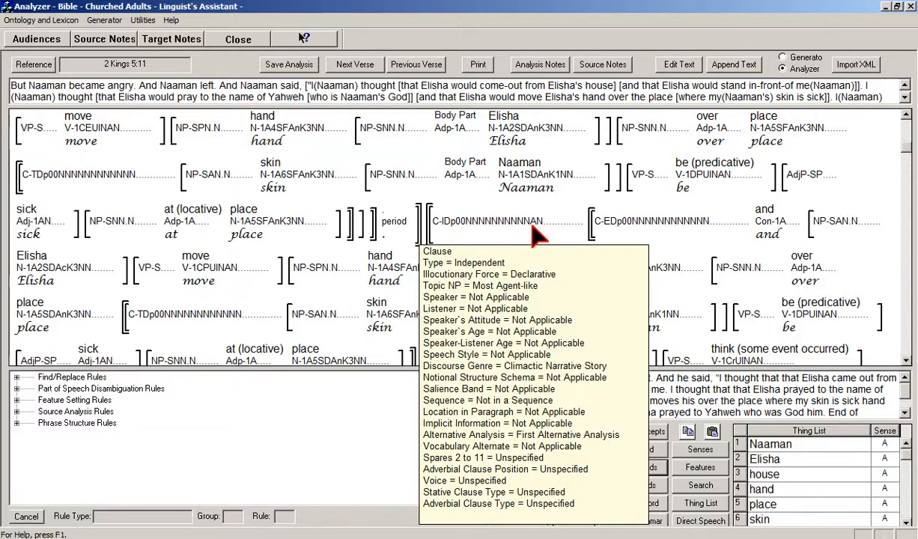
click(466, 233)
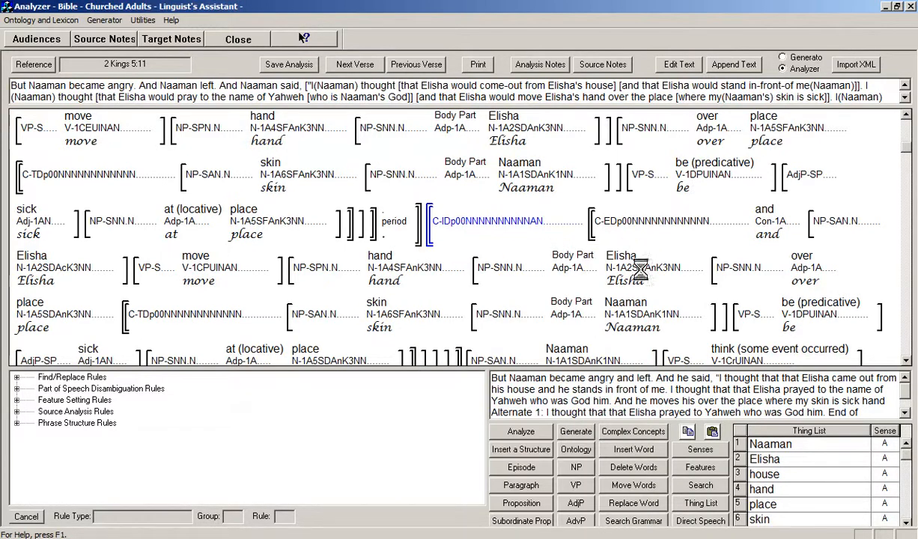
mouse_move(878, 324)
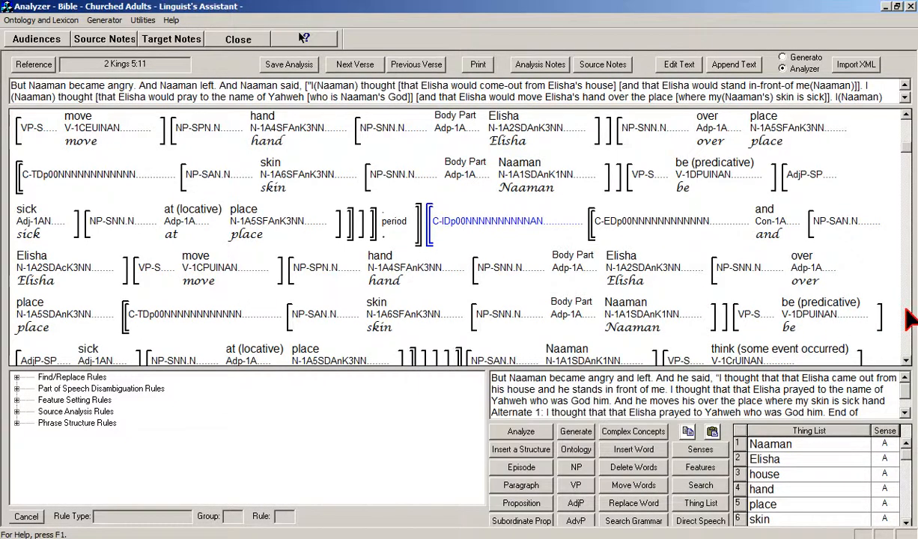
click(907, 309)
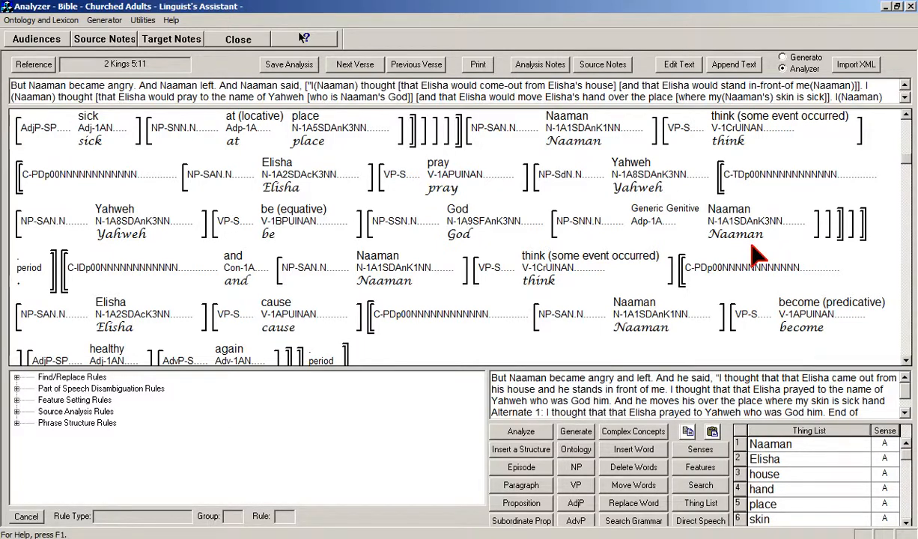
mouse_move(232, 124)
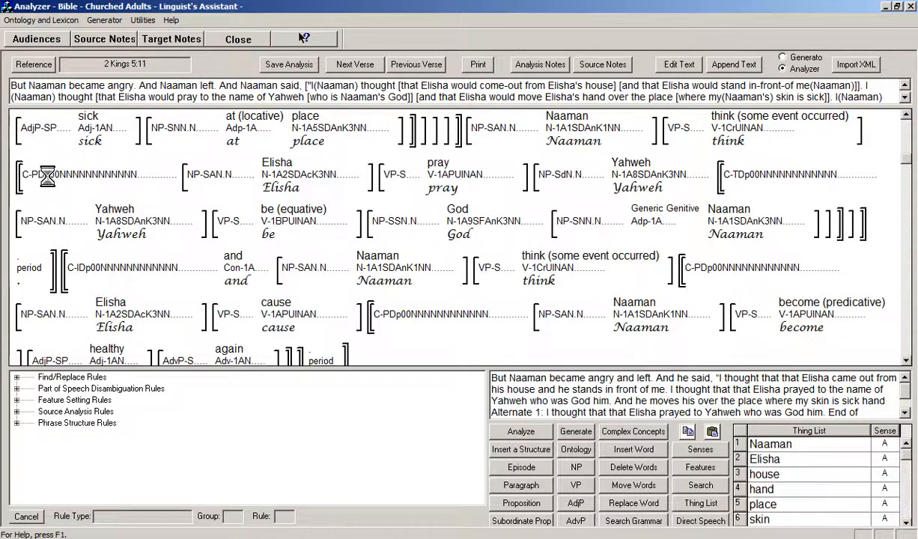
click(57, 271)
key(Delete)
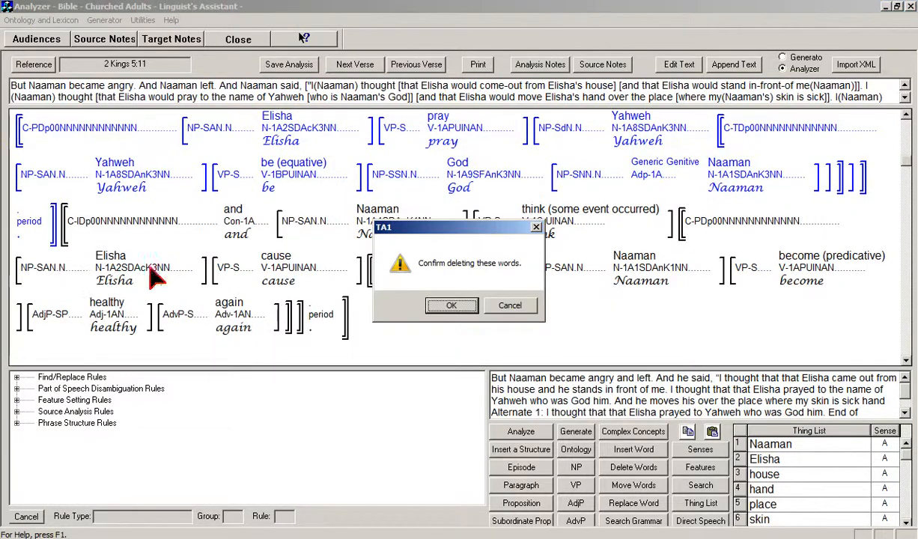
click(452, 305)
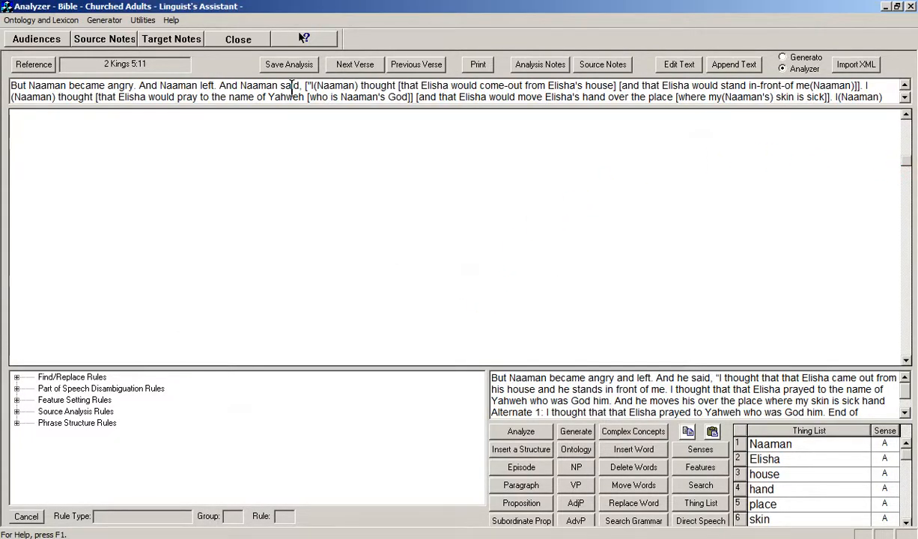
click(271, 63)
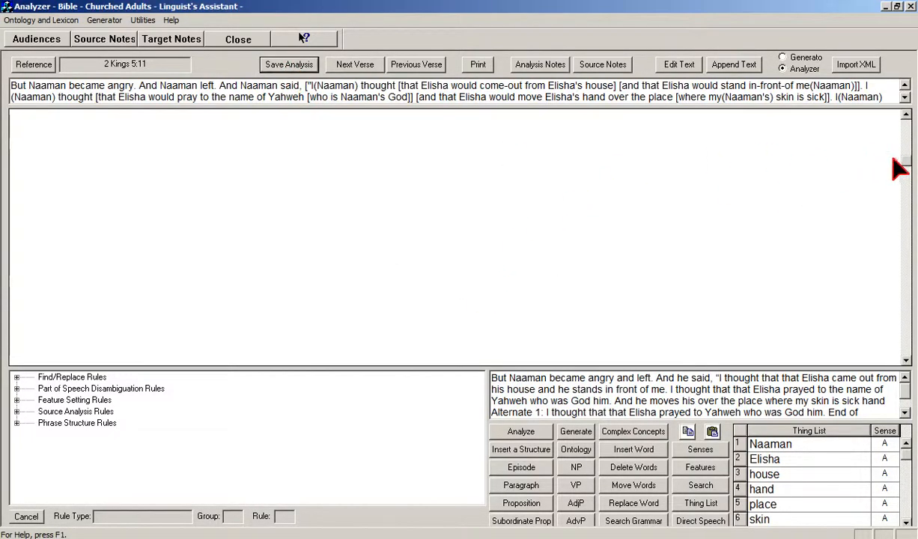
- Copy the whole "Naaman thought that Elisha would pray to the name of Yahweh" sentence and paste it before the "and Naaman thought" sentence
drag(907, 164, 907, 143)
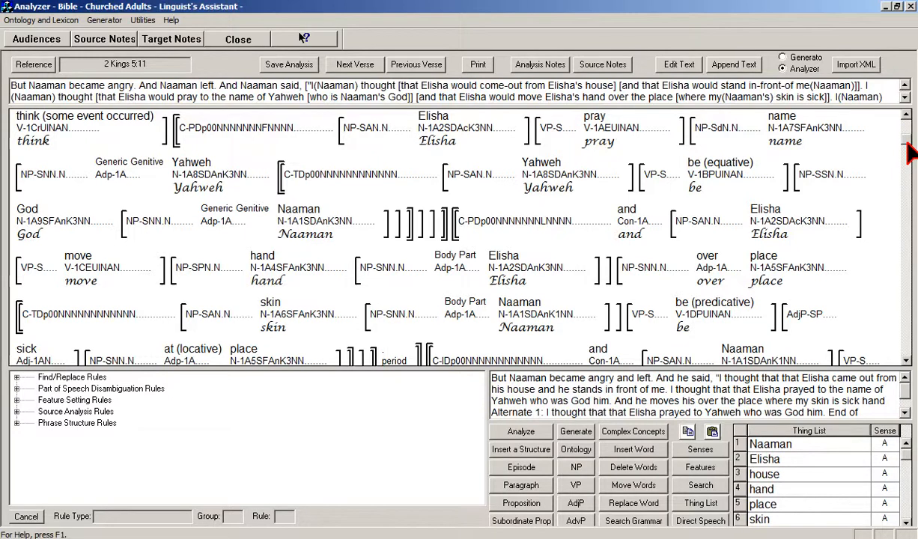
drag(906, 142, 907, 140)
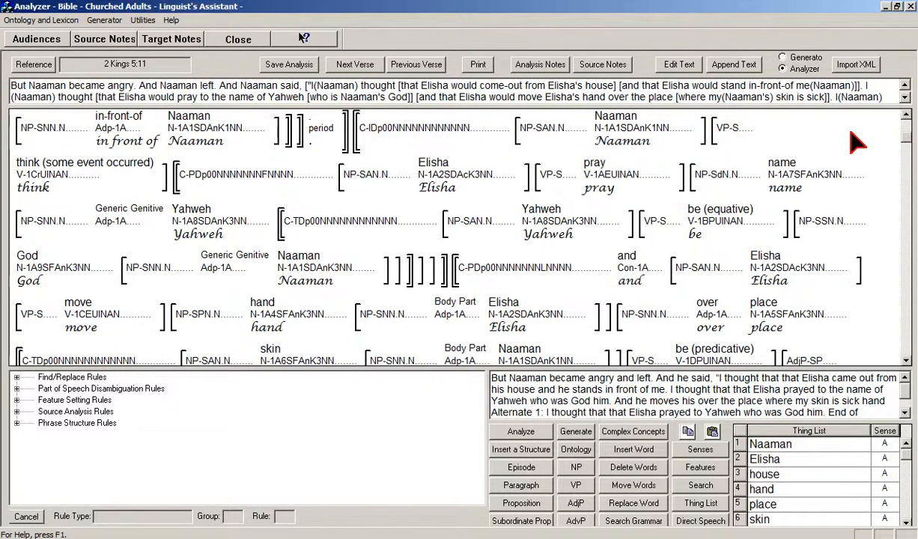
mouse_move(395, 137)
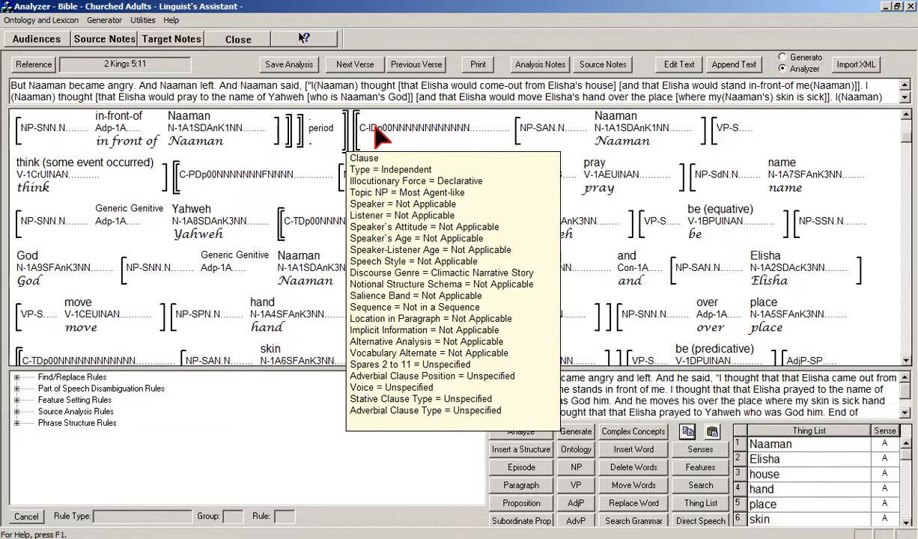
click(378, 137)
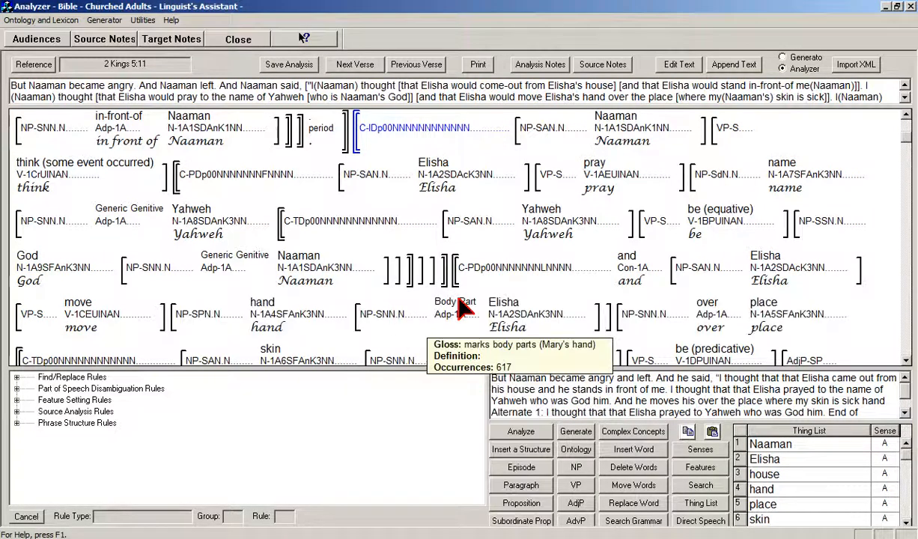
click(905, 362)
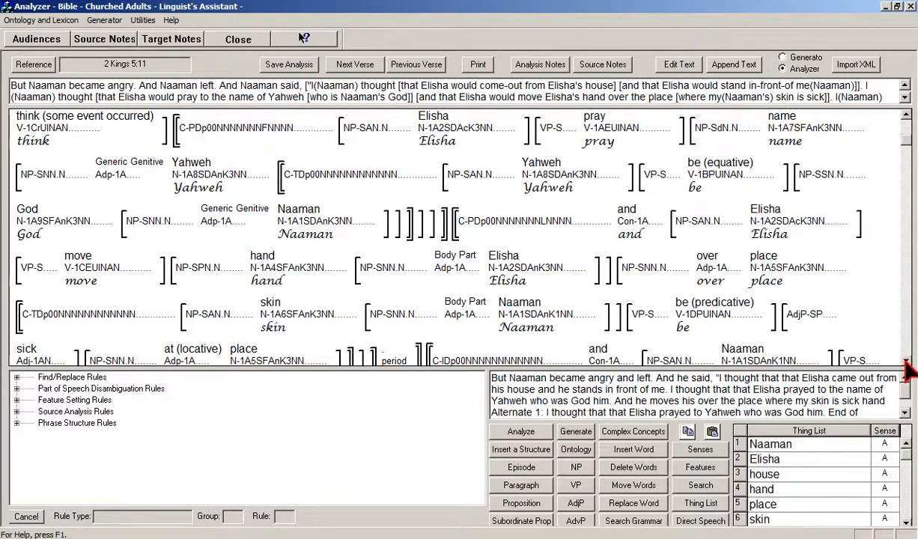
click(905, 362)
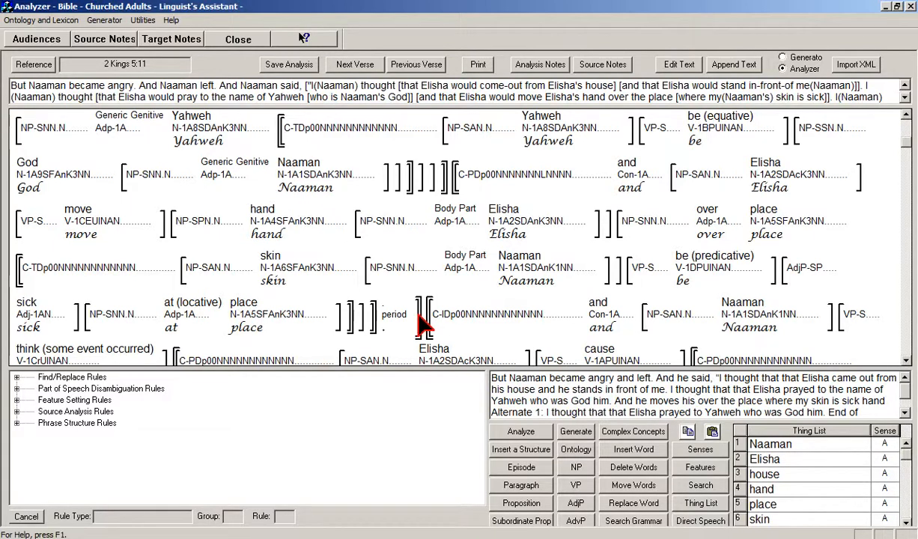
scroll(424, 324, down, 2)
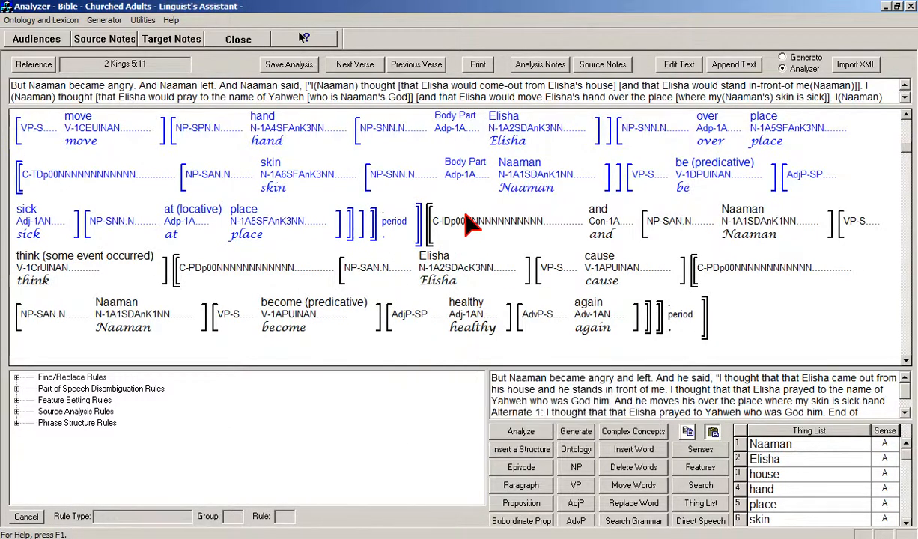
mouse_move(466, 225)
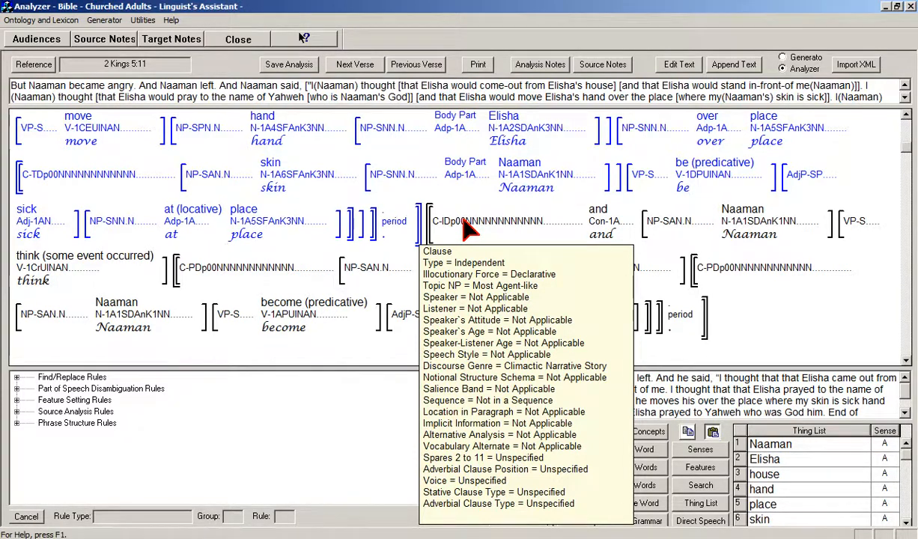
click(464, 219)
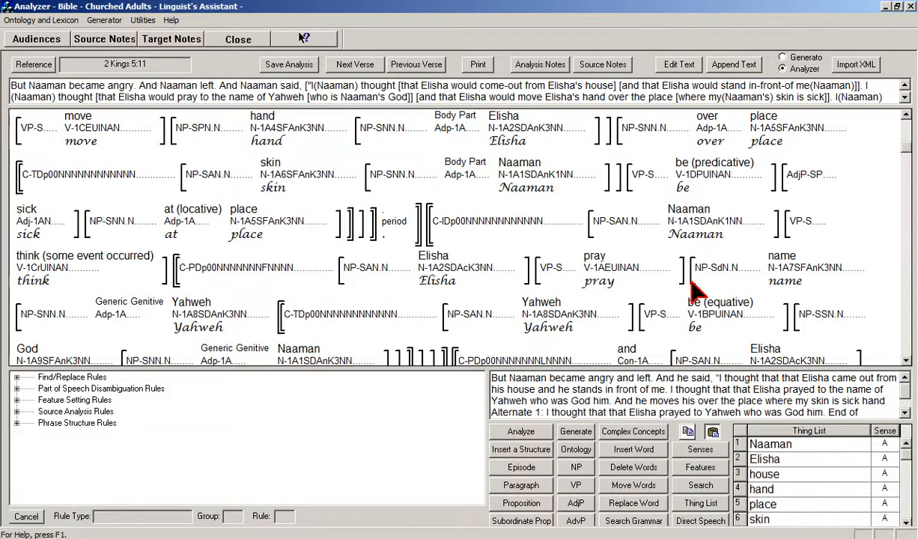
- Set the Alternative Analysis feature of the pasted sentence's independent clause to First Alternative Analysis
mouse_move(487, 234)
click(715, 471)
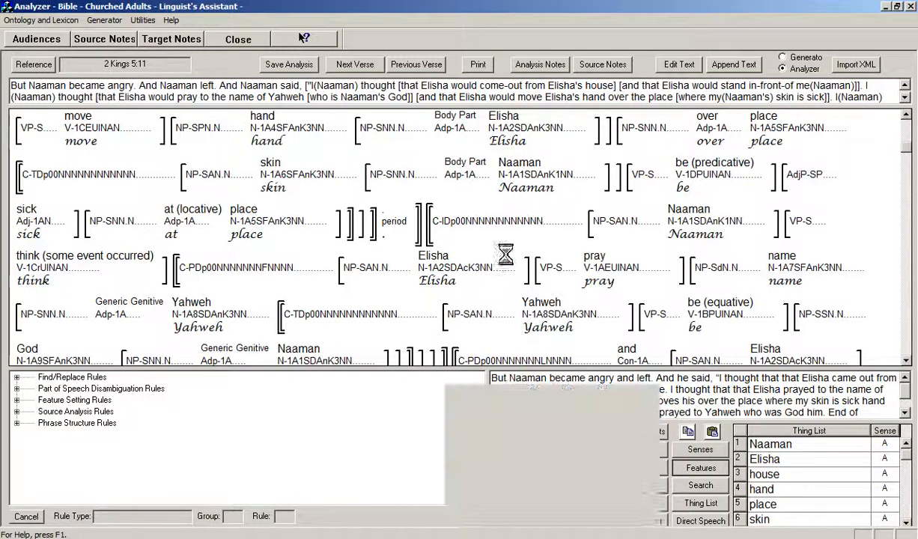
mouse_move(494, 222)
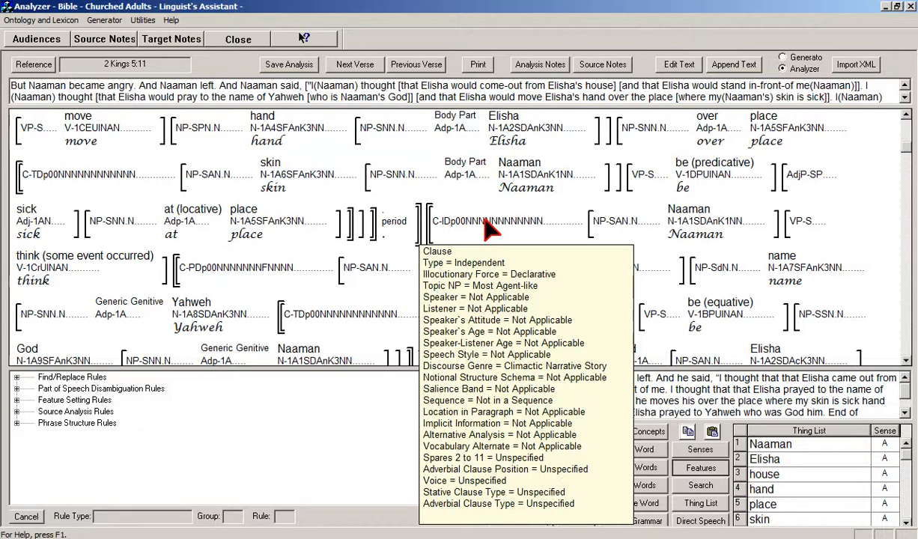
double_click(485, 228)
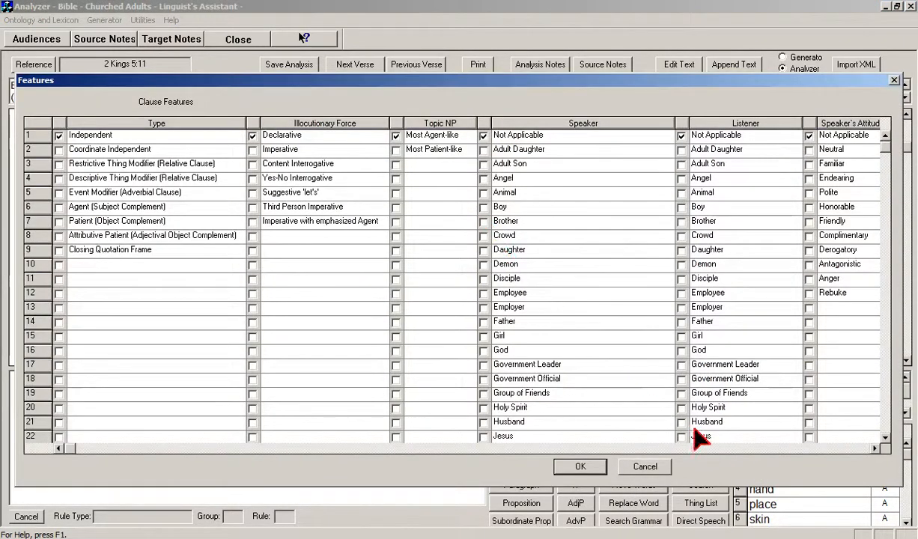
click(709, 449)
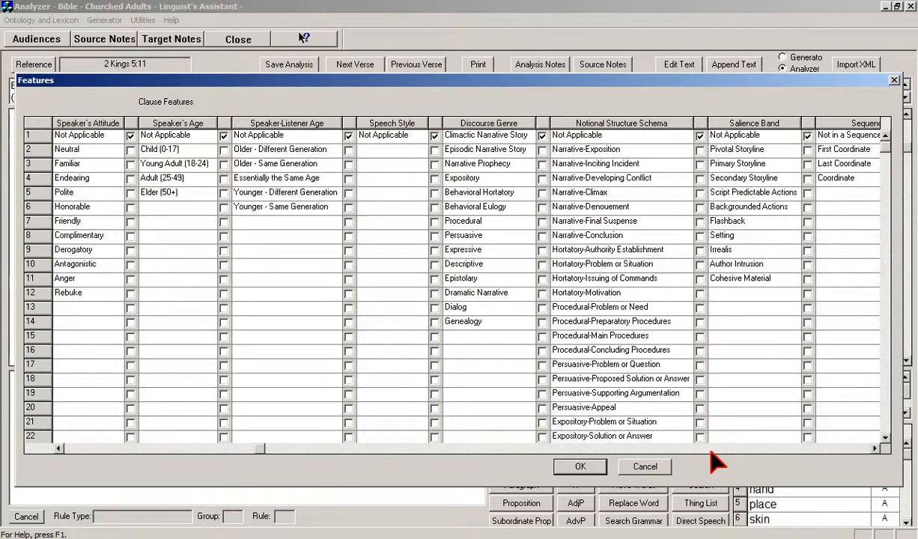
click(710, 451)
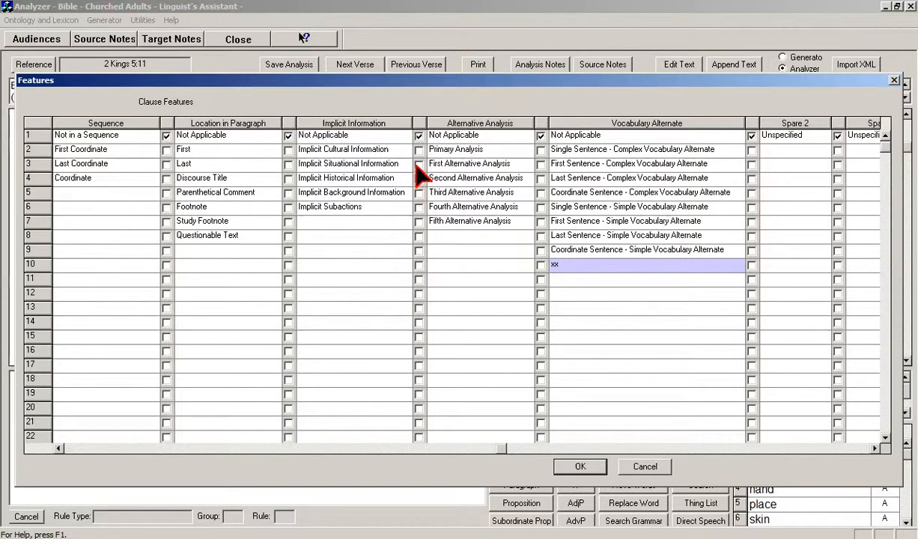
click(419, 164)
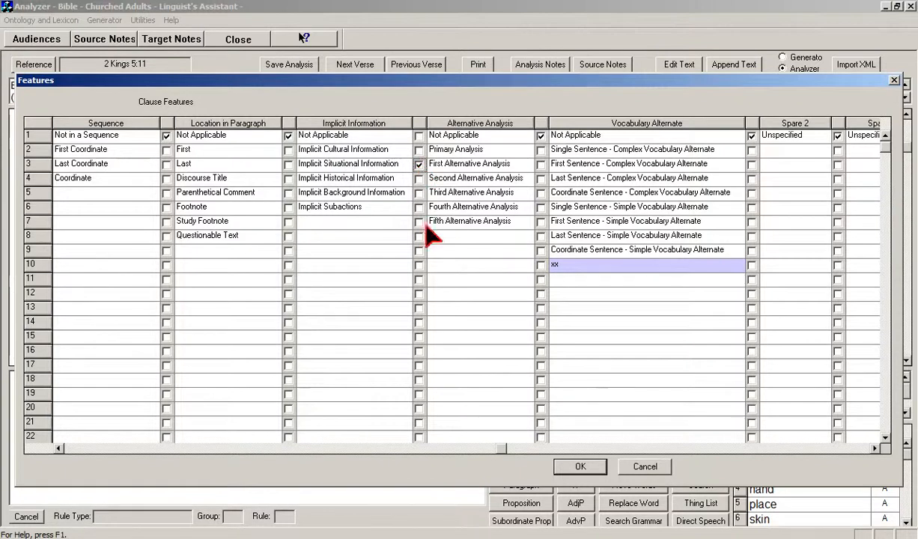
click(581, 466)
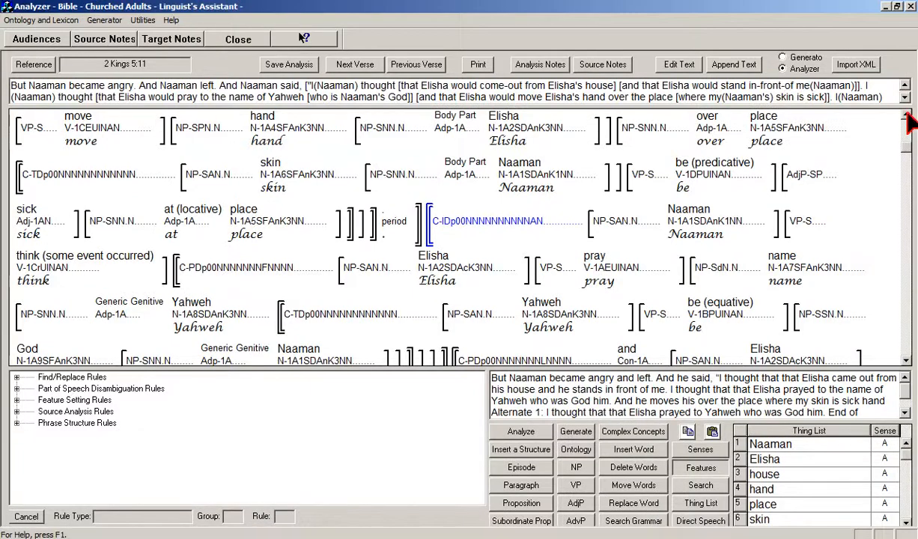
- Set the Alternative Analysis feature of the original "pray" sentence's independent clause to Primary Analysis
click(906, 115)
click(906, 116)
click(906, 116)
click(906, 115)
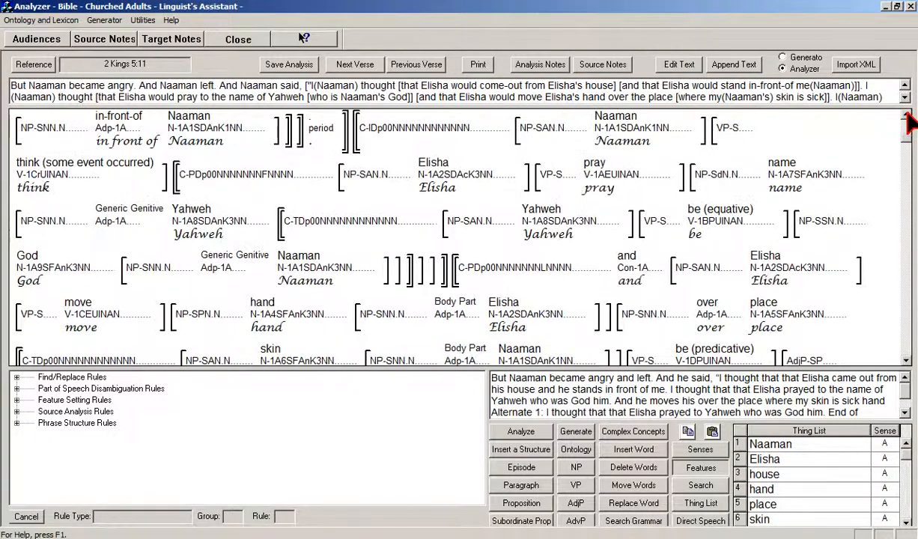
click(906, 116)
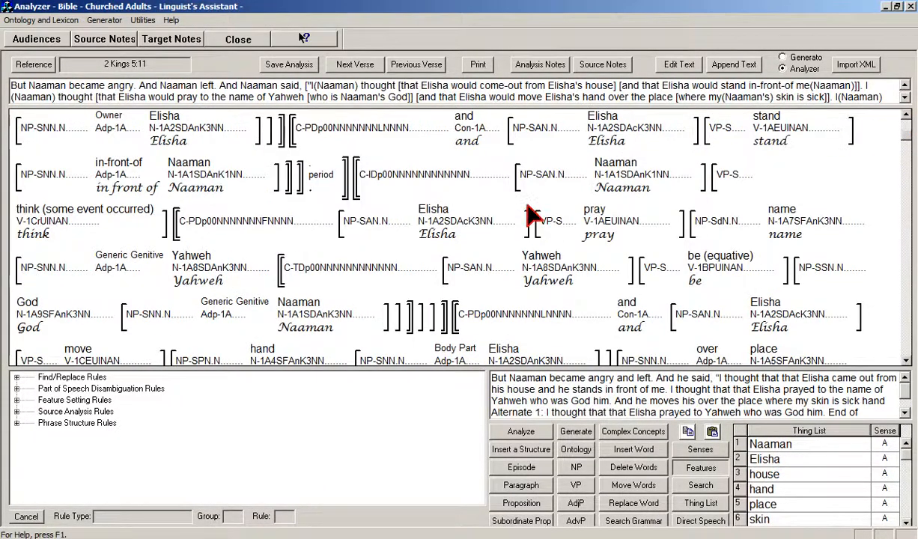
mouse_move(401, 175)
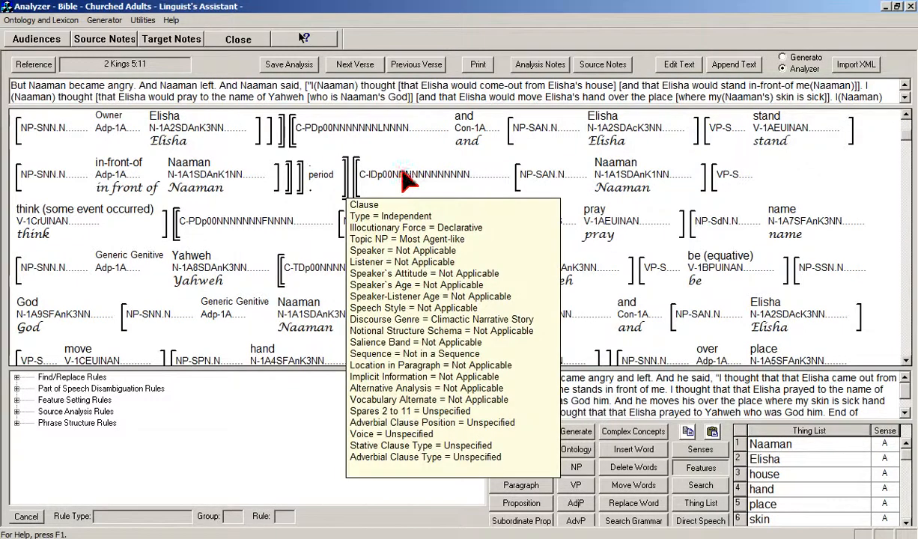
double_click(401, 175)
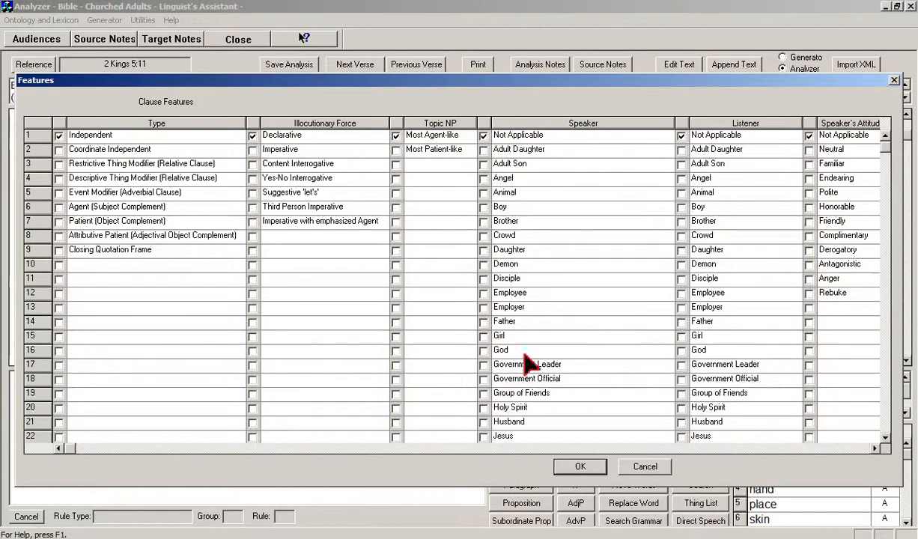
click(575, 448)
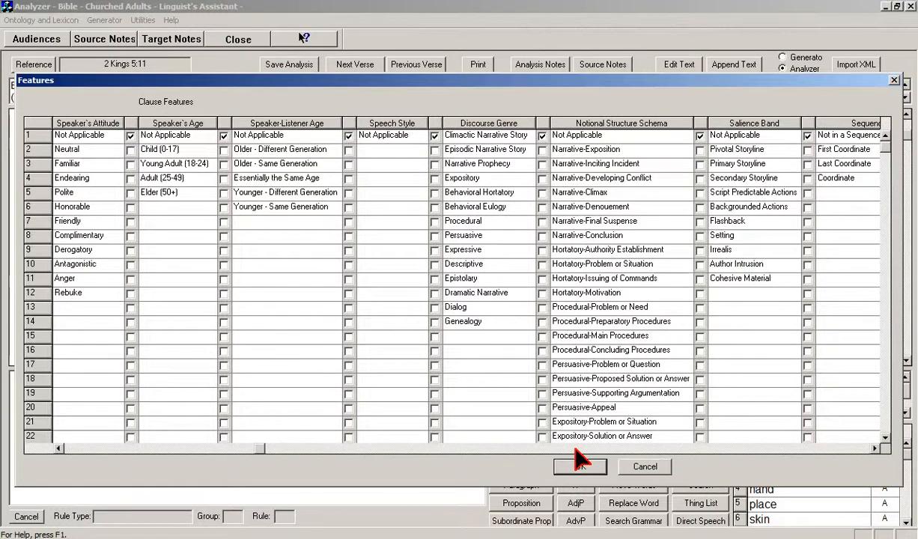
click(576, 449)
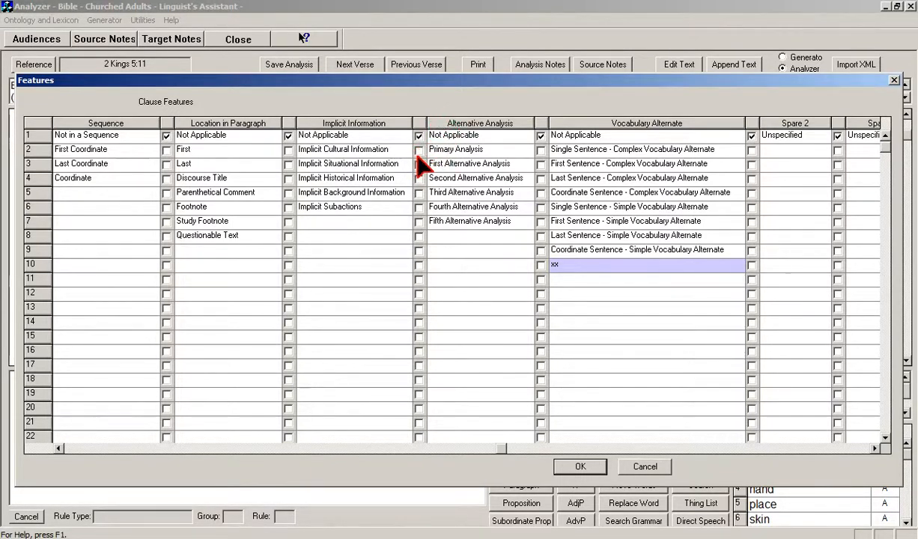
click(419, 150)
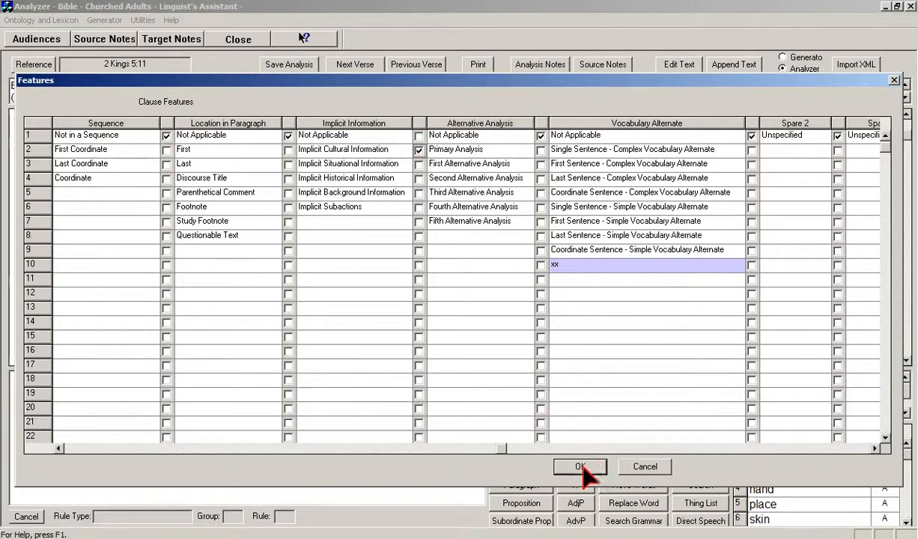
click(580, 467)
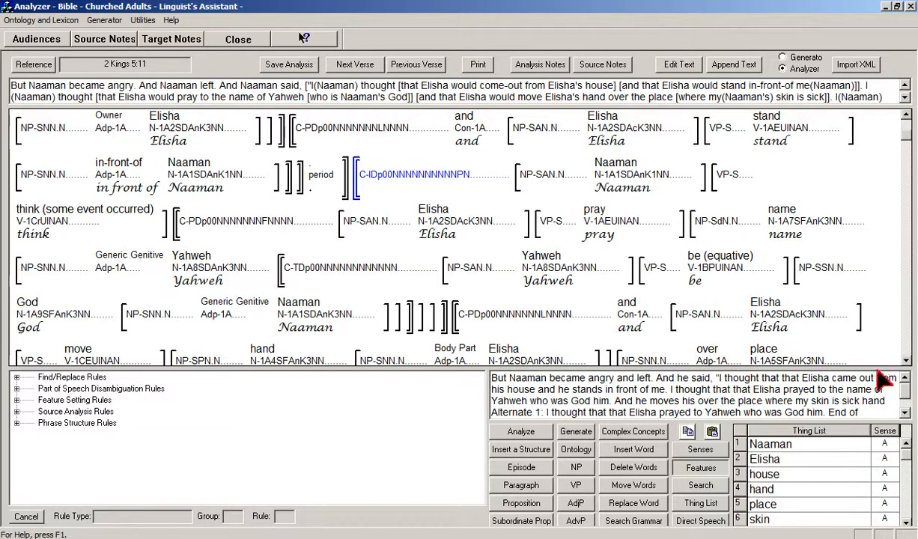
- In the alternative "pray" sentence, delete "name", the opening of the nested noun phrase and its Generic Genitive, keeping Yahweh as the noun
click(907, 361)
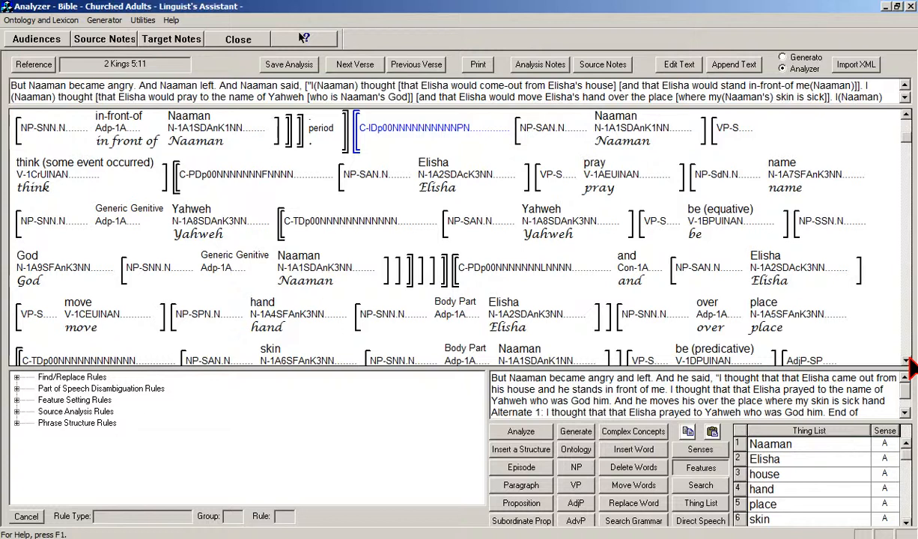
click(905, 361)
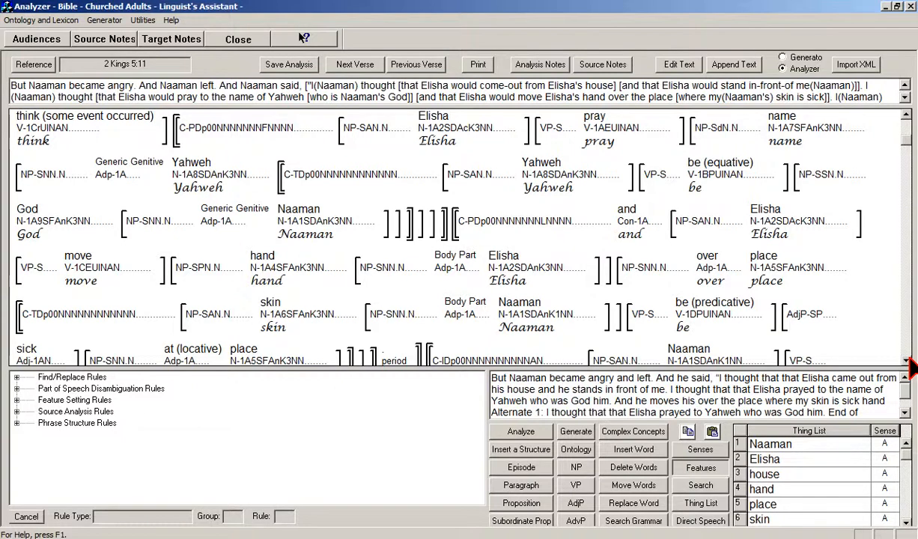
click(906, 361)
click(905, 361)
click(905, 361)
click(907, 361)
click(907, 361)
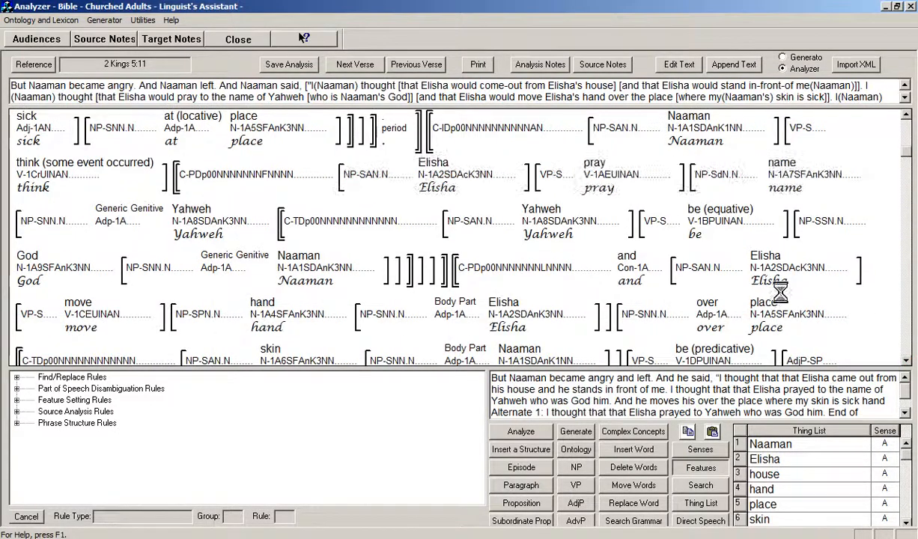
mouse_move(637, 178)
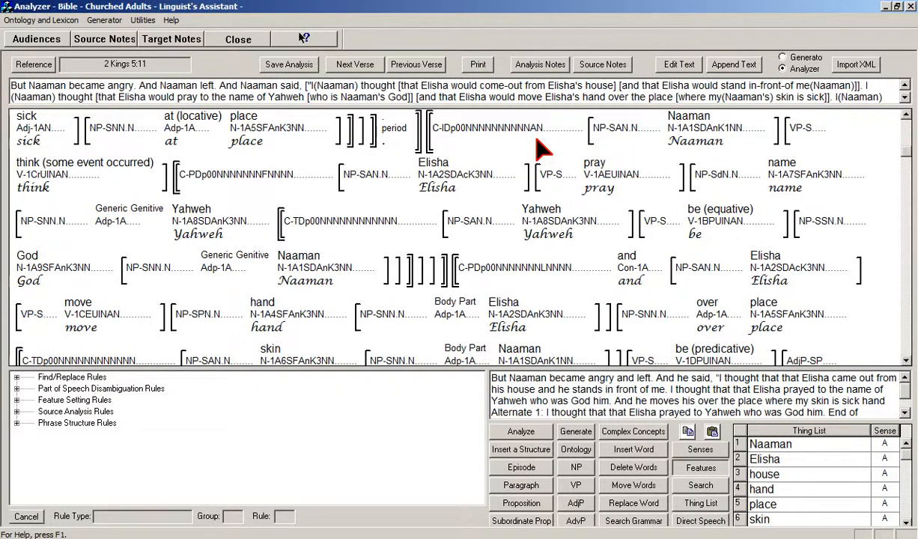
mouse_move(461, 126)
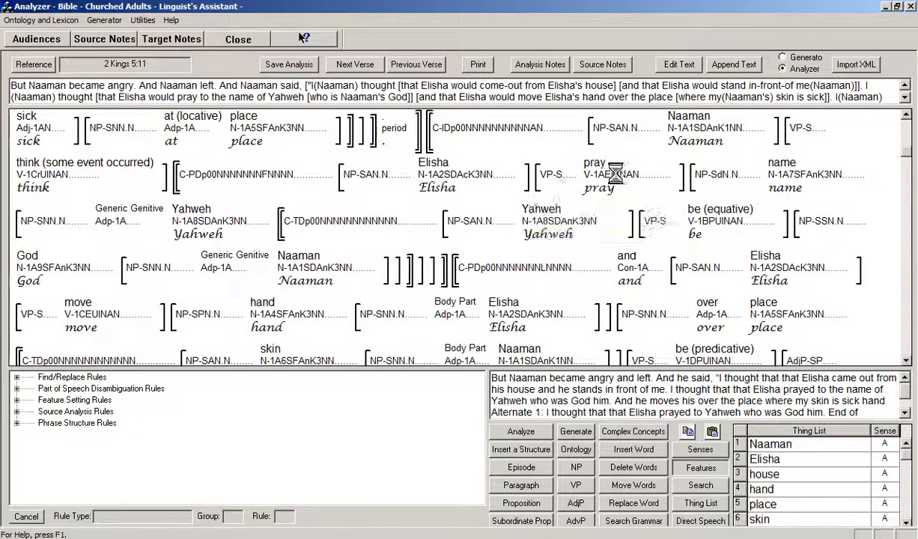
mouse_move(37, 232)
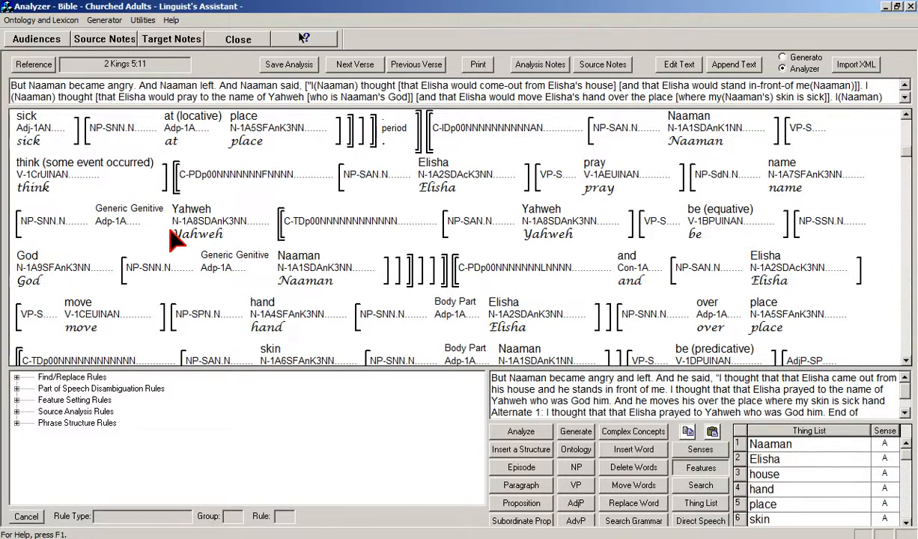
mouse_move(199, 228)
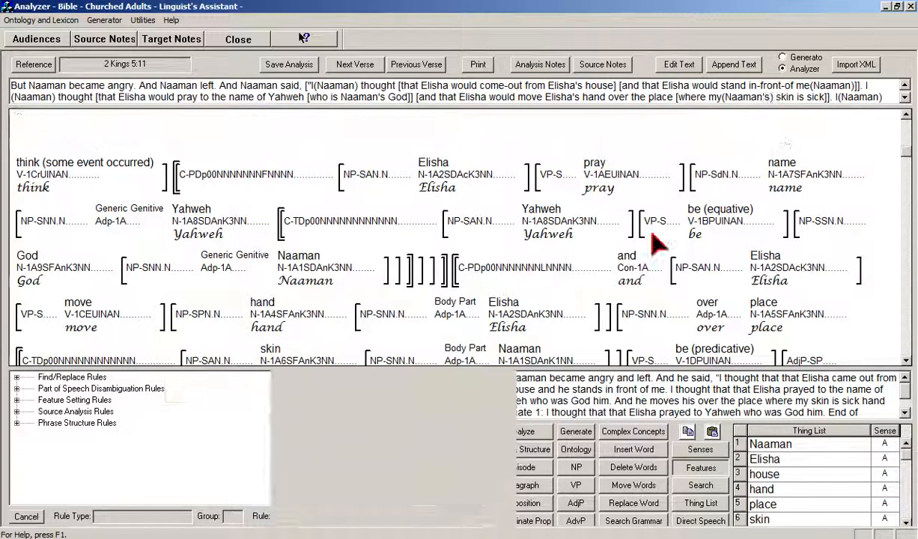
click(626, 466)
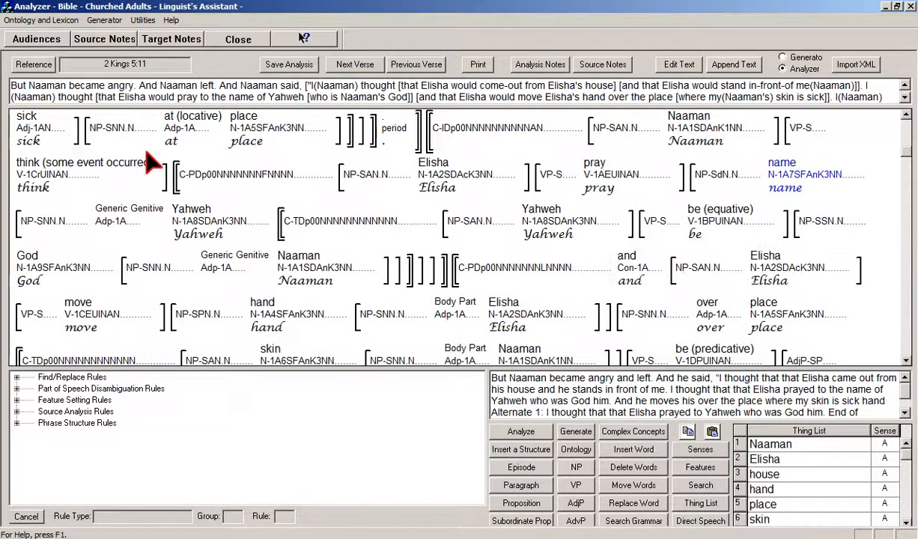
mouse_move(21, 218)
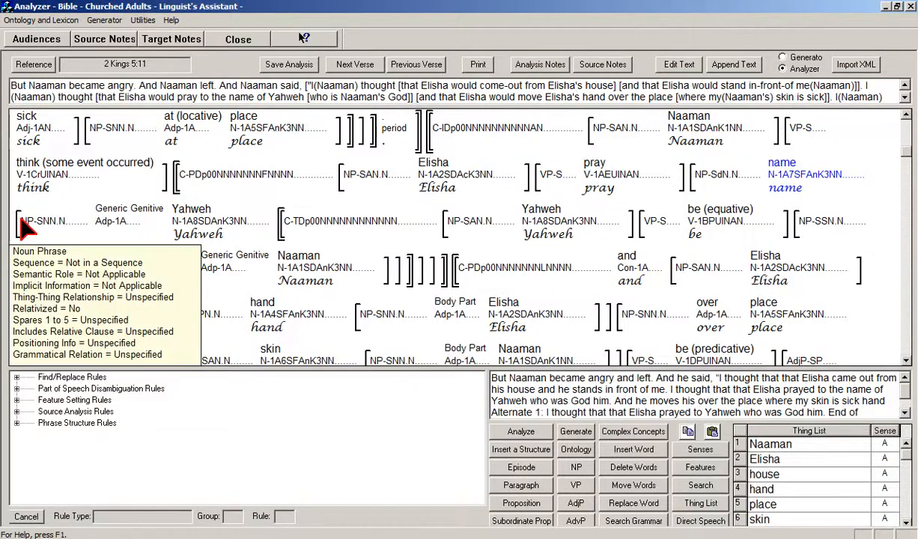
mouse_move(112, 223)
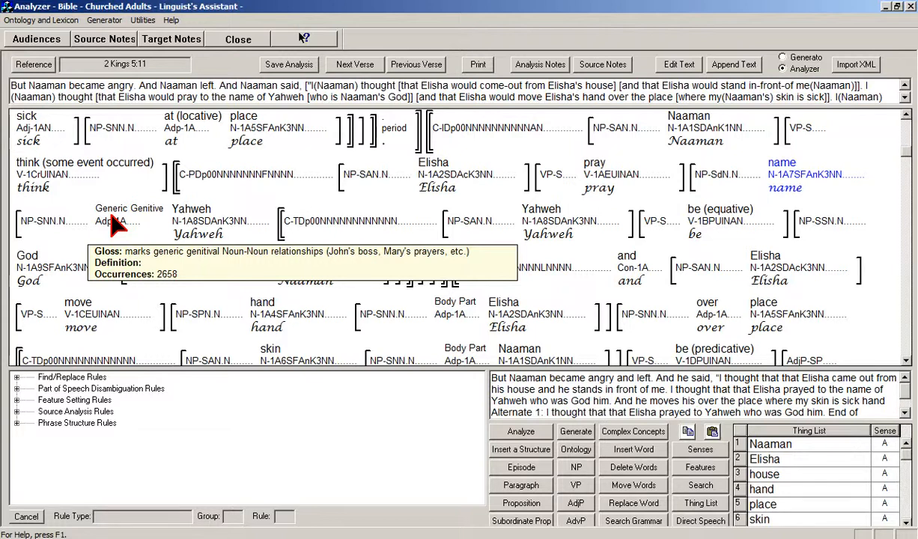
click(111, 223)
key(Delete)
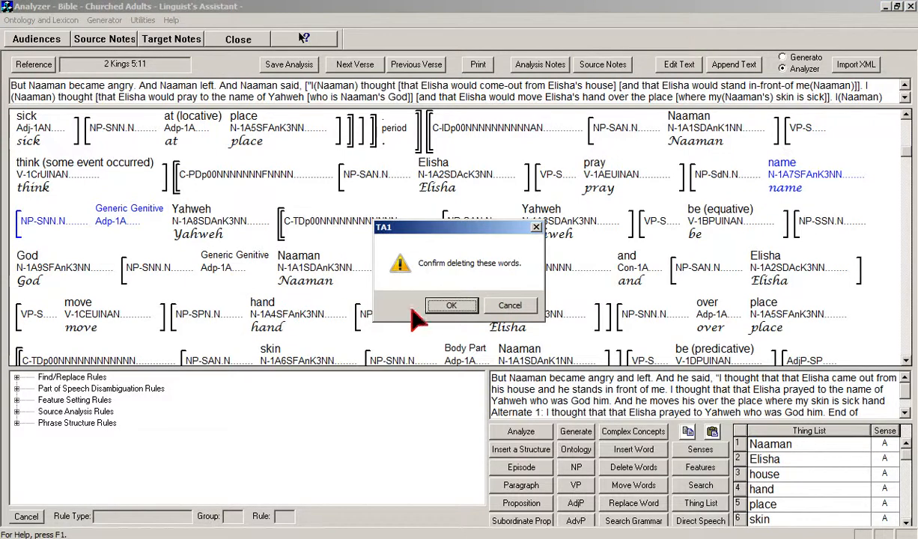
click(447, 307)
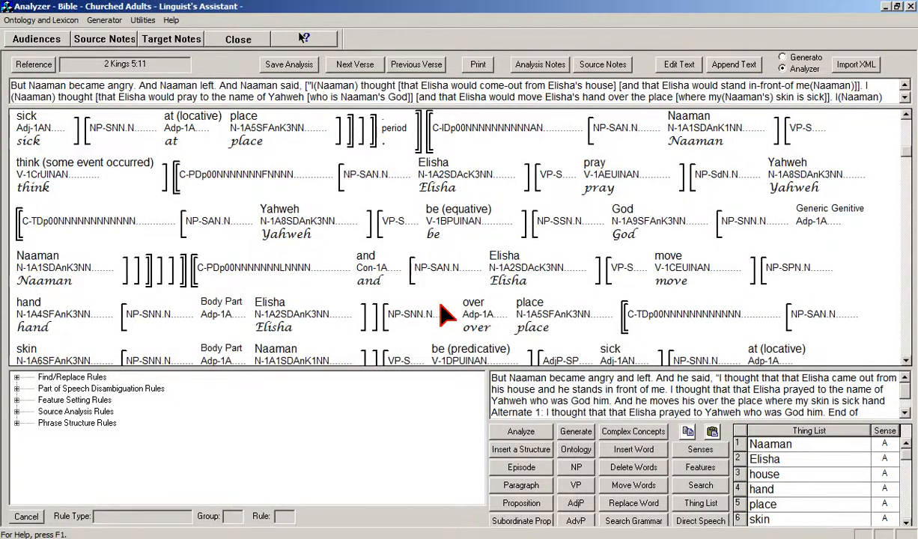
- Delete the leftover noun phrase closing bracket before the clause "and Elisha move" in the alternative sentence, and save the analysis
click(646, 469)
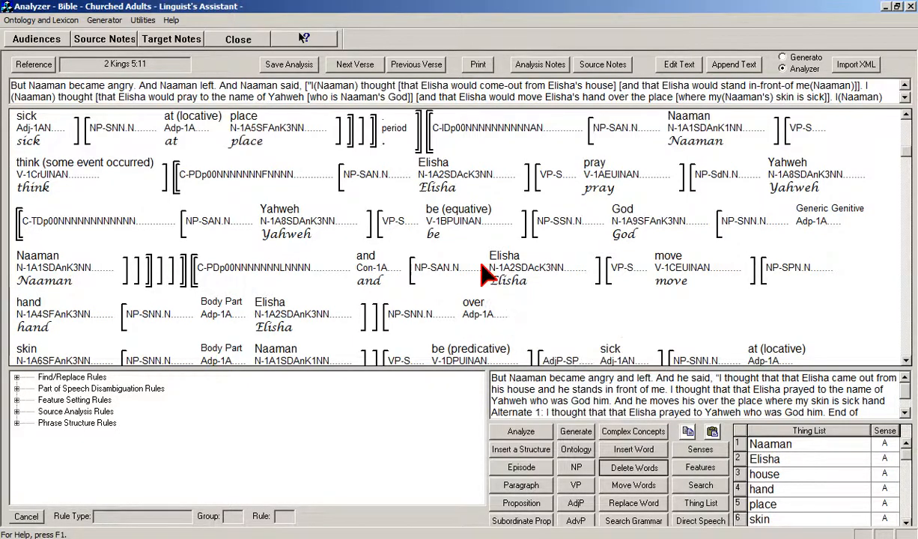
click(457, 266)
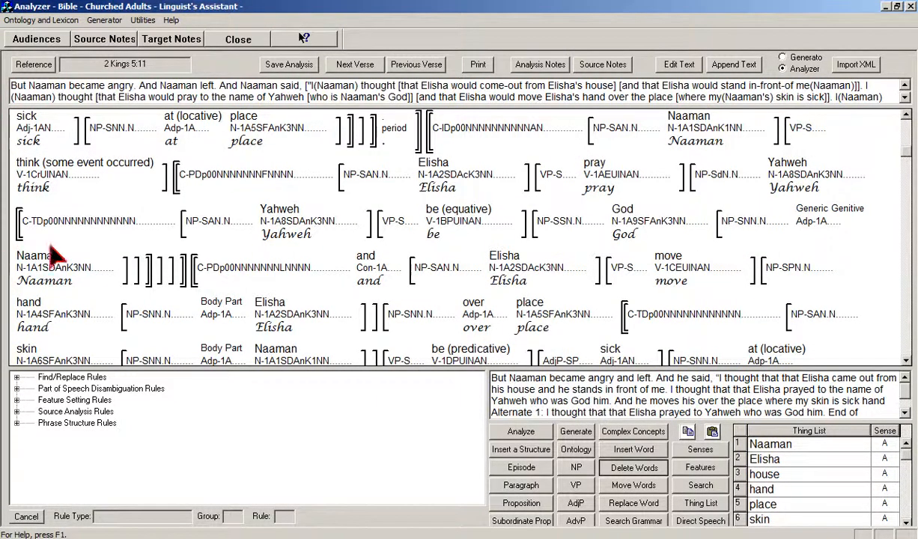
click(161, 267)
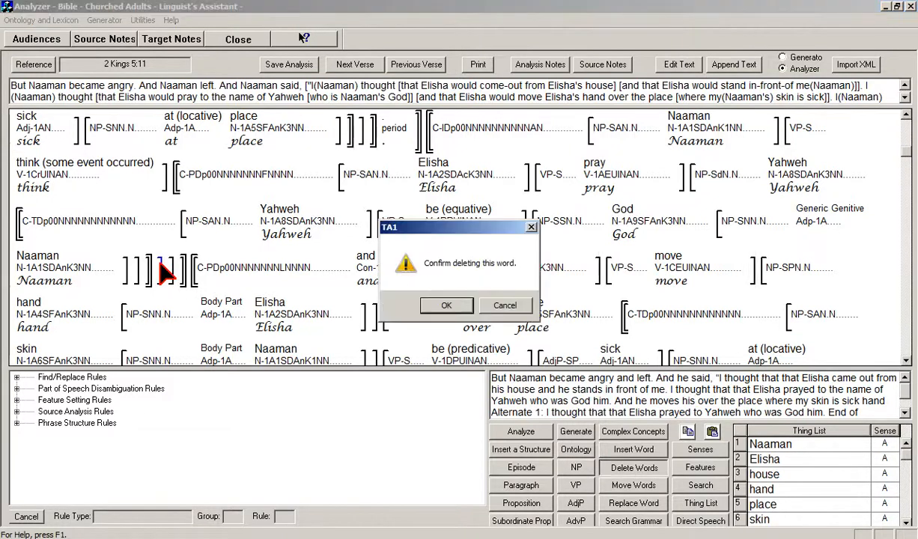
click(438, 306)
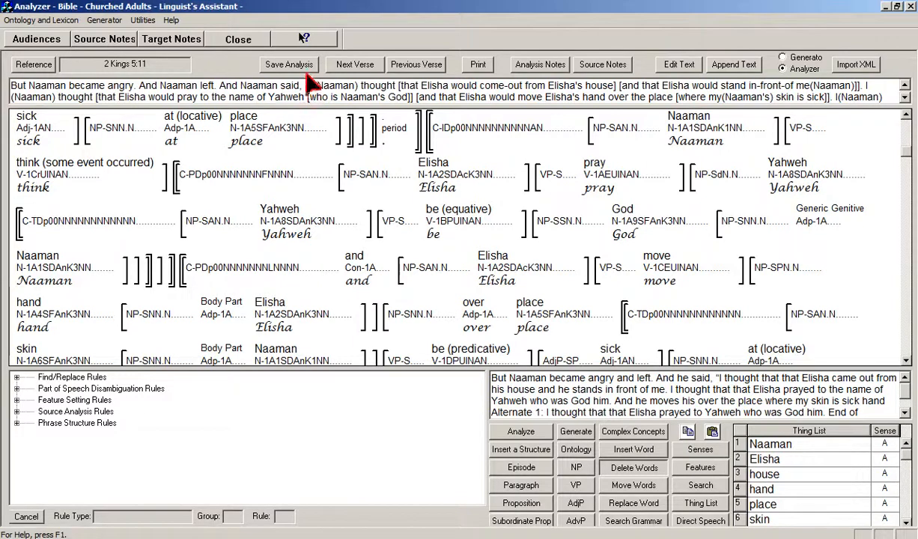
click(292, 65)
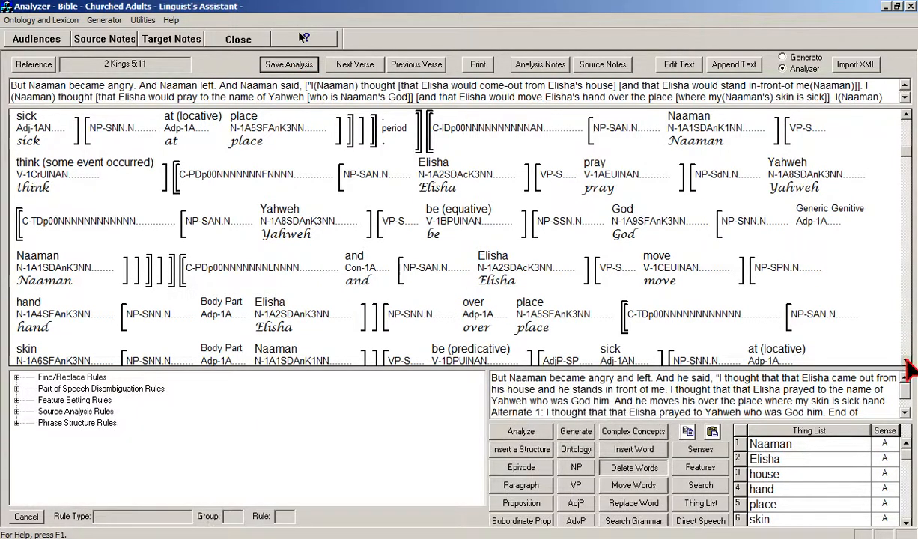
- Set the Proximity feature of Elisha in the "cause" clause of the final "and Naaman thought" sentence to Not Applicable
scroll(908, 367, down, 4)
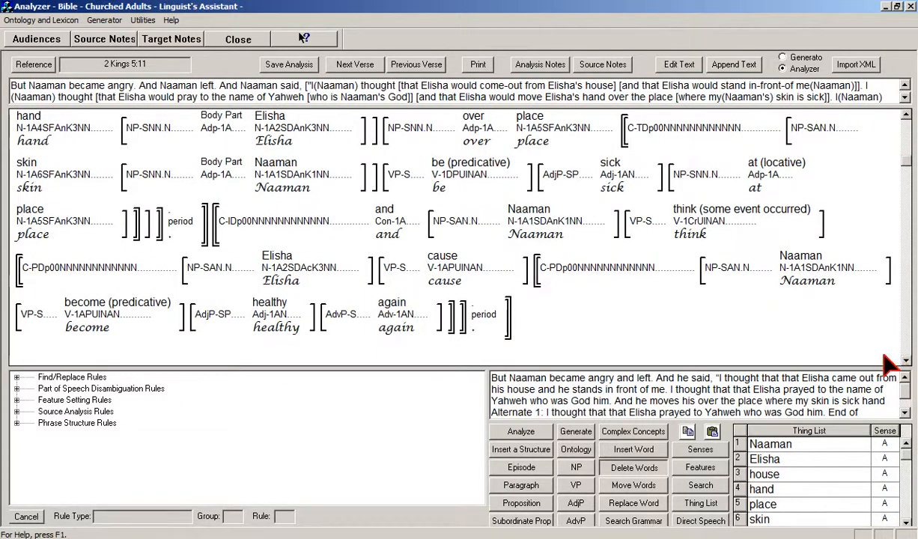
mouse_move(401, 233)
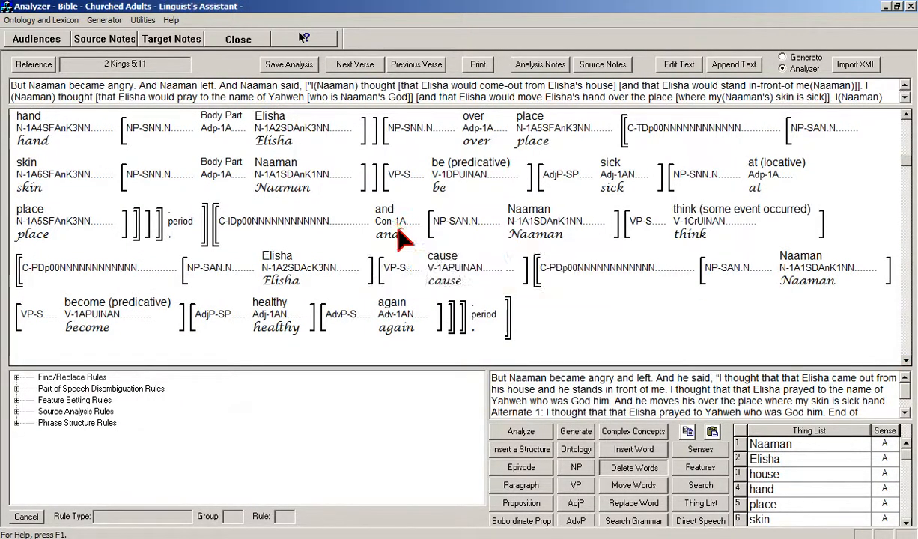
mouse_move(519, 231)
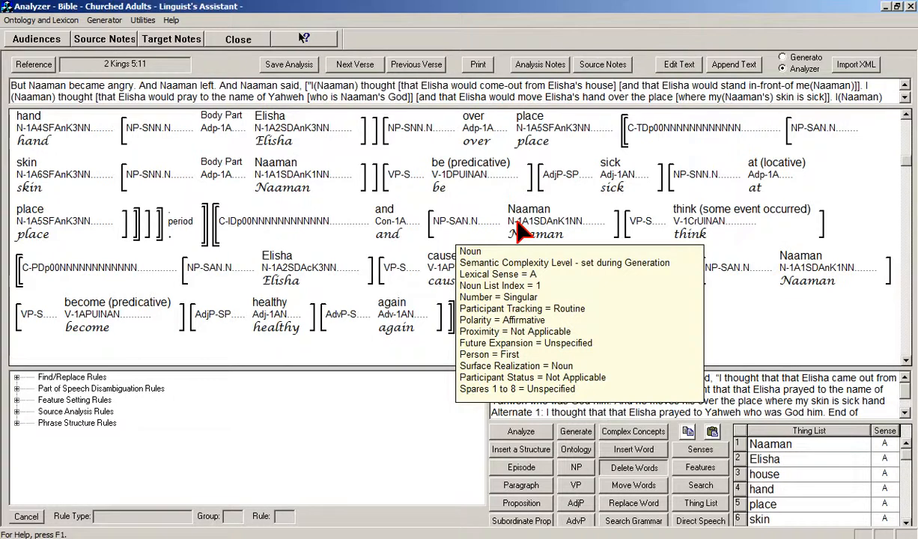
mouse_move(693, 216)
mouse_move(695, 233)
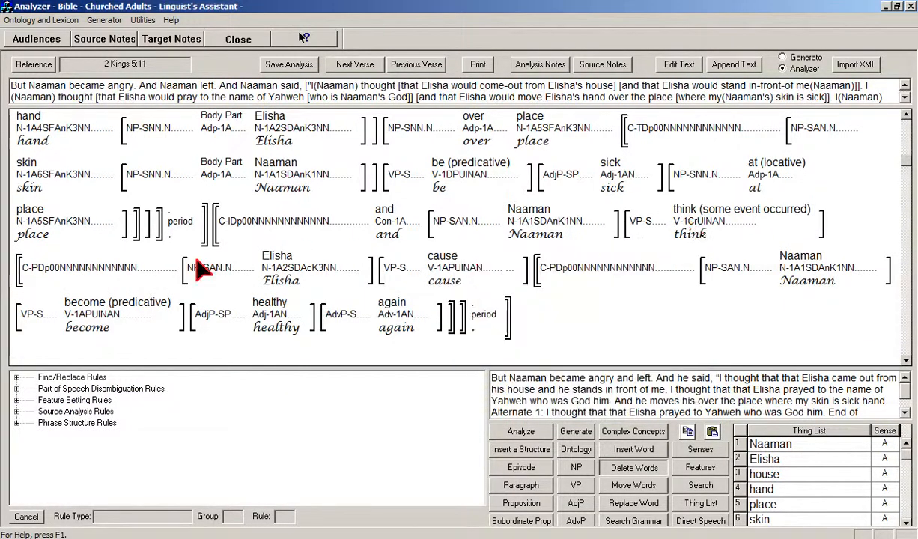
mouse_move(81, 279)
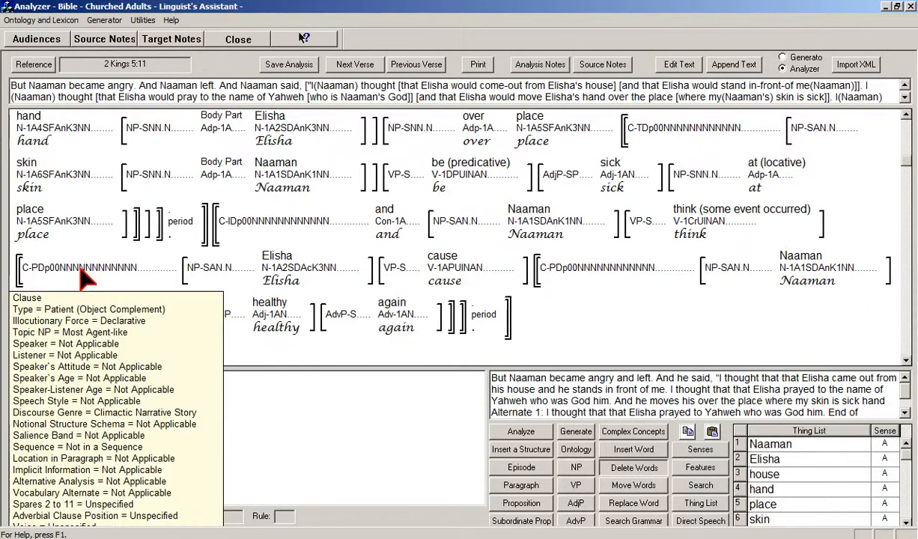
mouse_move(271, 280)
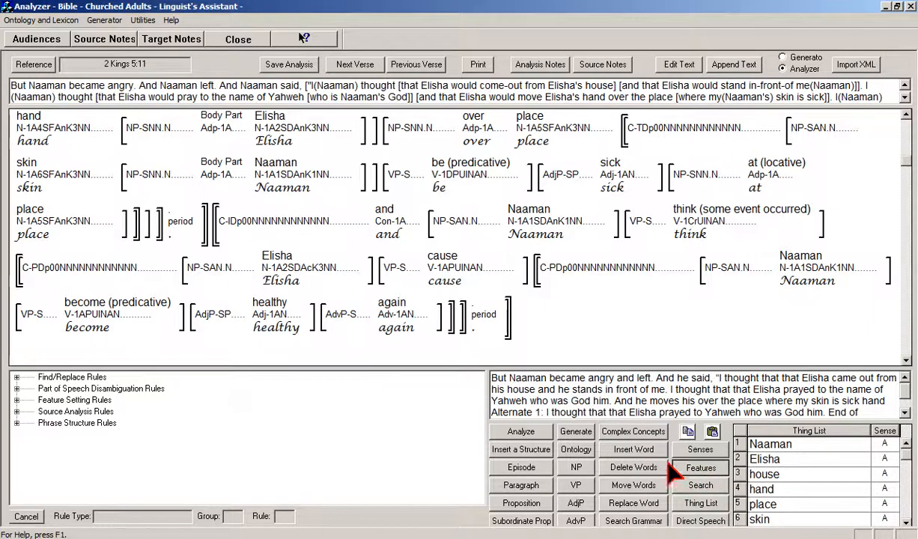
double_click(295, 275)
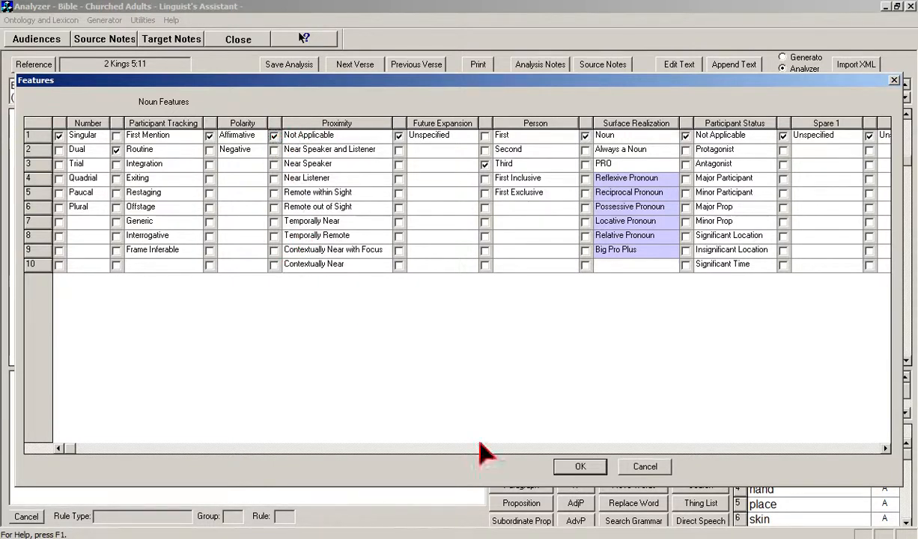
click(577, 466)
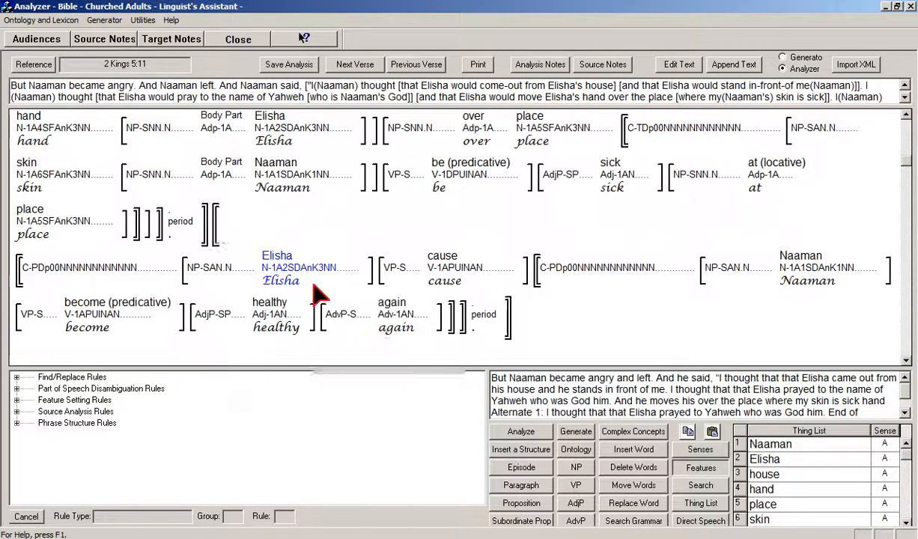
mouse_move(304, 273)
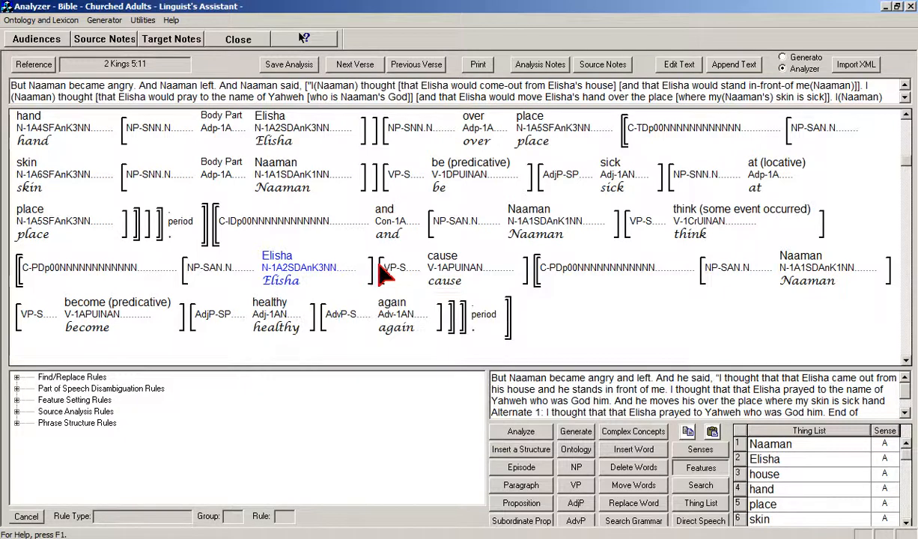
mouse_move(436, 277)
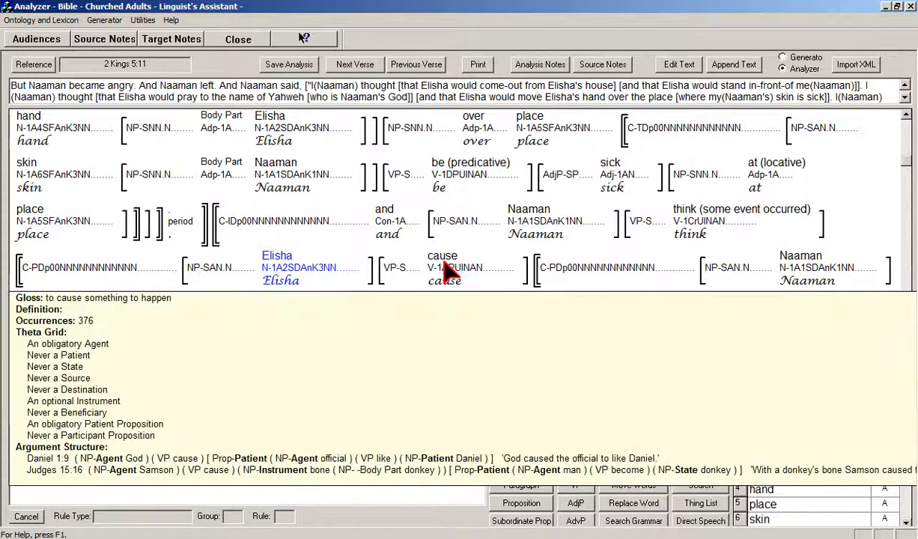
- Set the Time feature of the verb "cause" in the final "and Naaman thought" sentence to Immediate Future, and save the analysis
click(444, 260)
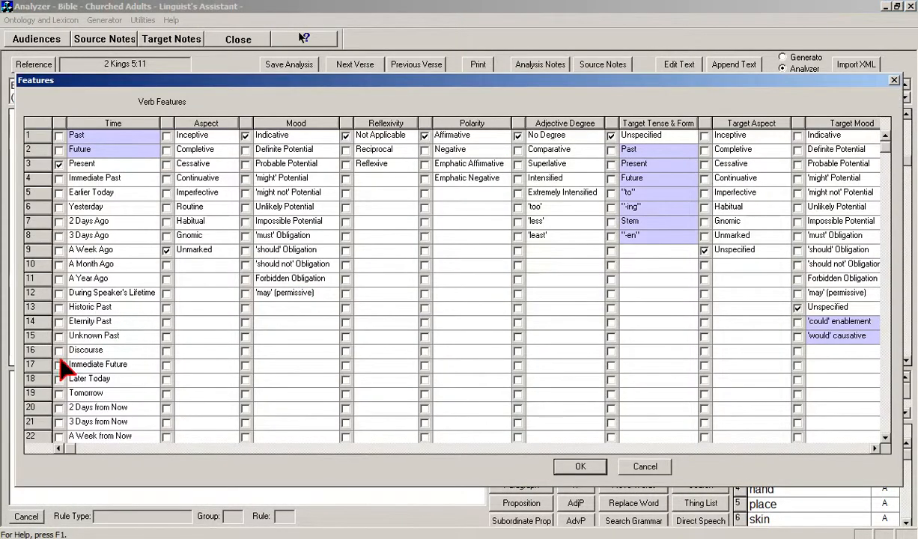
click(58, 365)
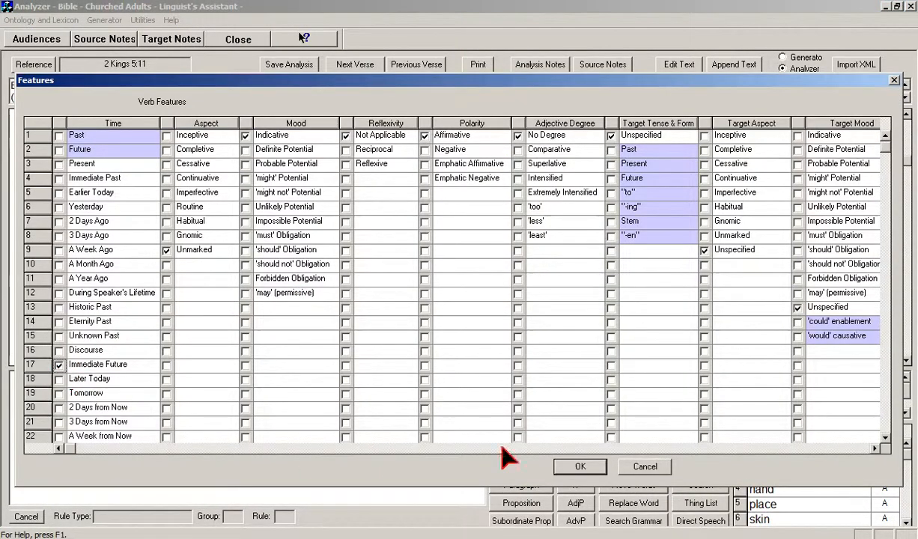
click(577, 466)
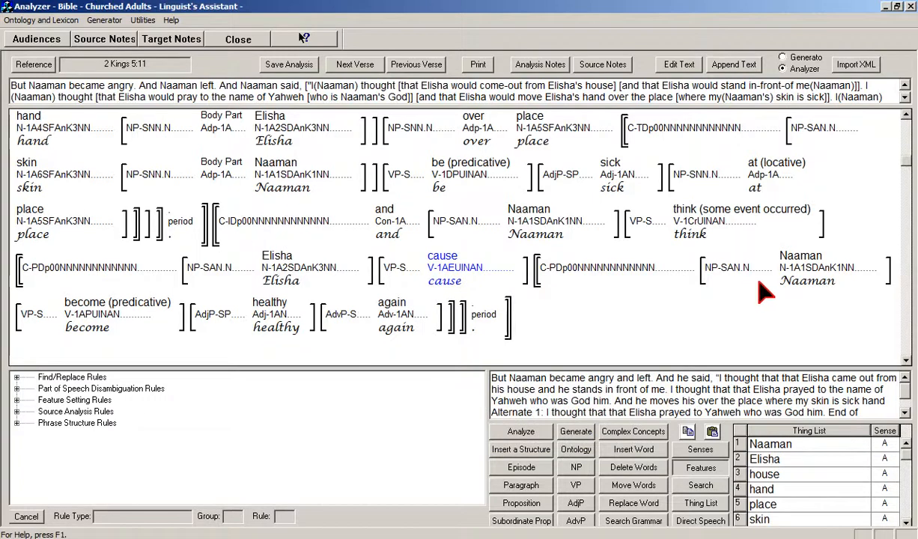
mouse_move(792, 277)
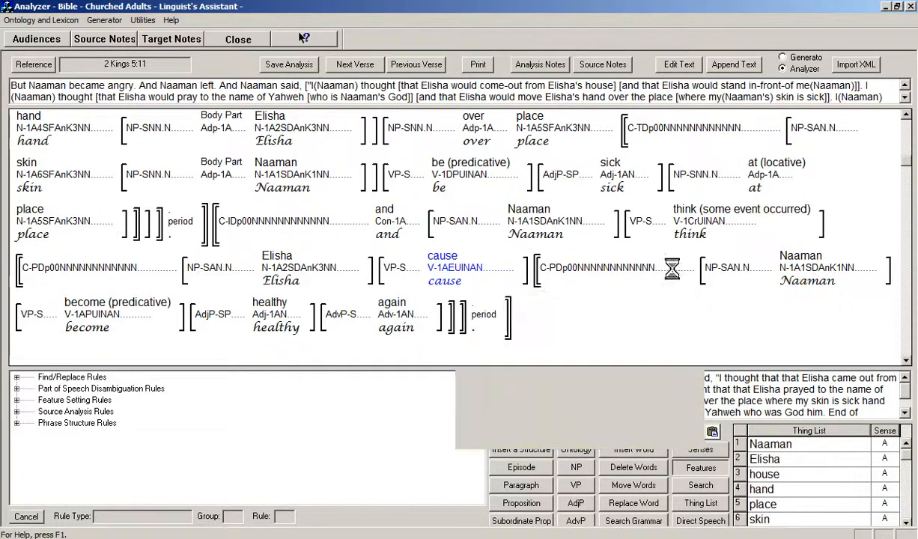
mouse_move(88, 321)
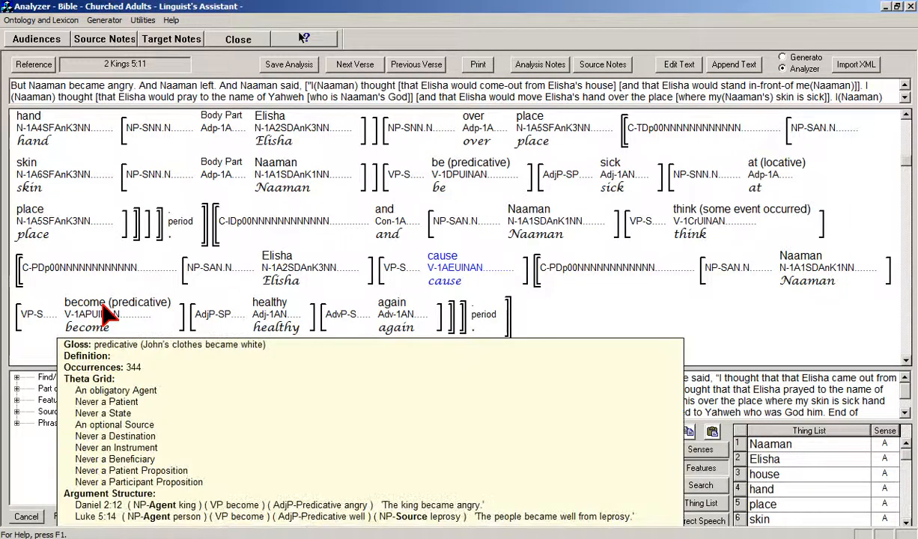
mouse_move(203, 316)
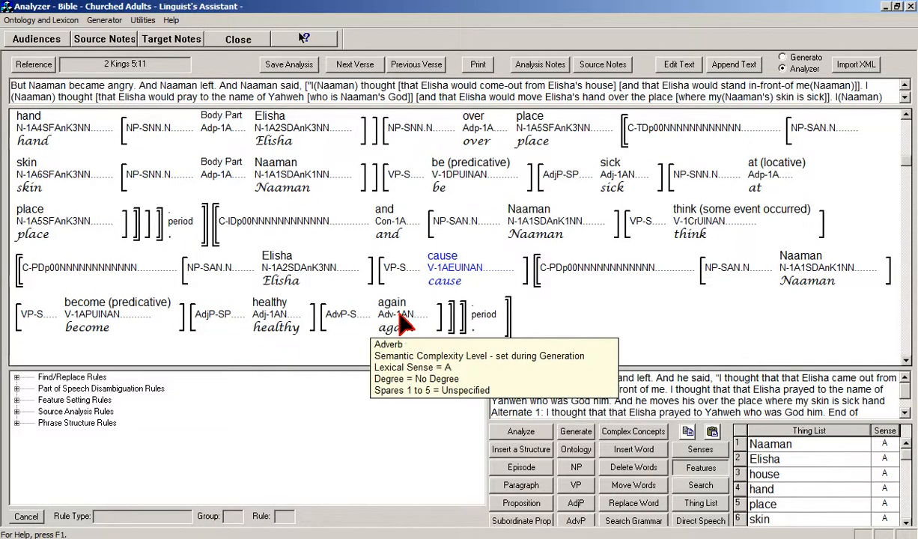
click(295, 64)
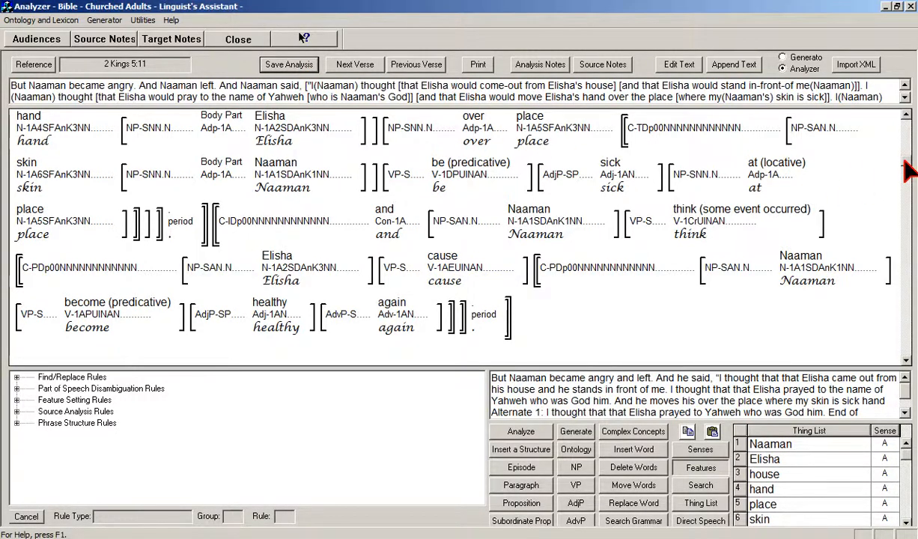
- Set the Proximity feature of Elisha, the subject of the "come-out" clause, to Not Applicable
scroll(906, 172, up, 5)
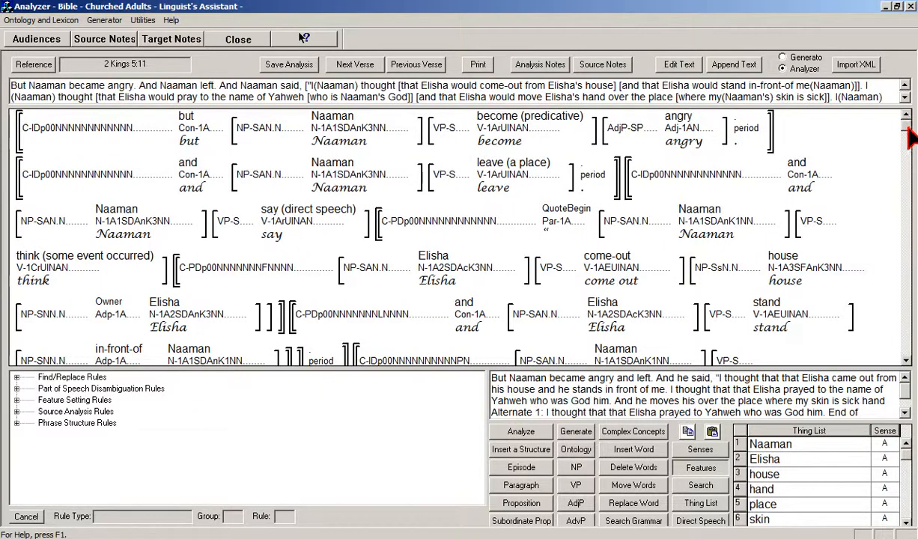
mouse_move(287, 219)
mouse_move(382, 280)
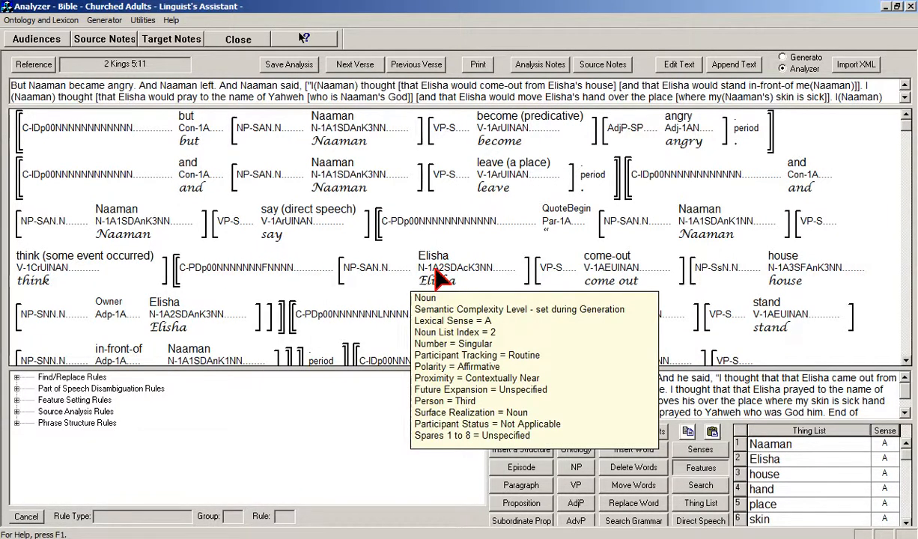
double_click(436, 271)
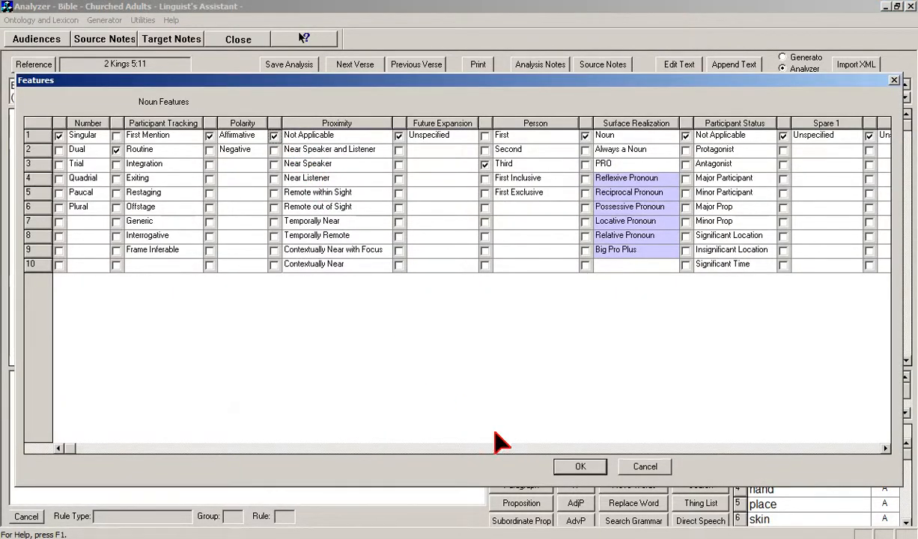
click(575, 465)
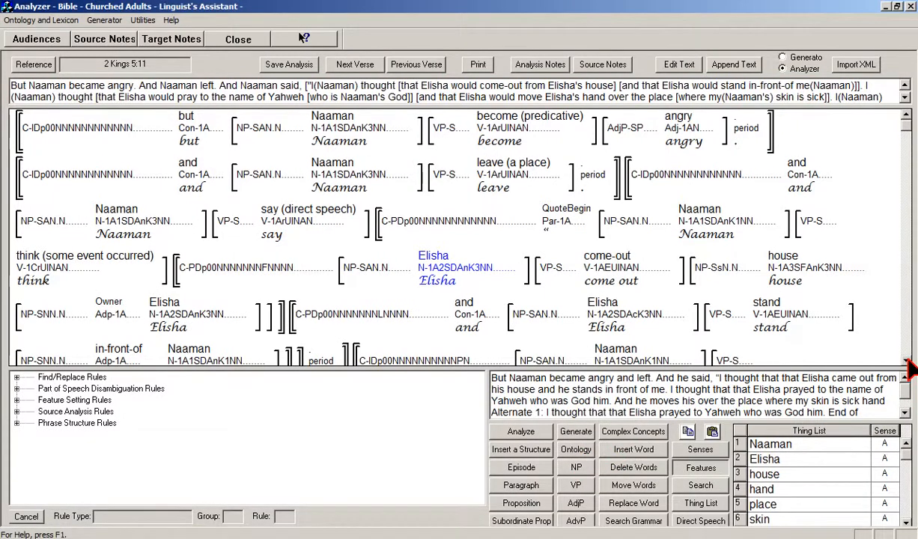
- Set the Proximity feature of Elisha, the subject of the primary "pray" clause, to Not Applicable, and save the analysis
click(906, 360)
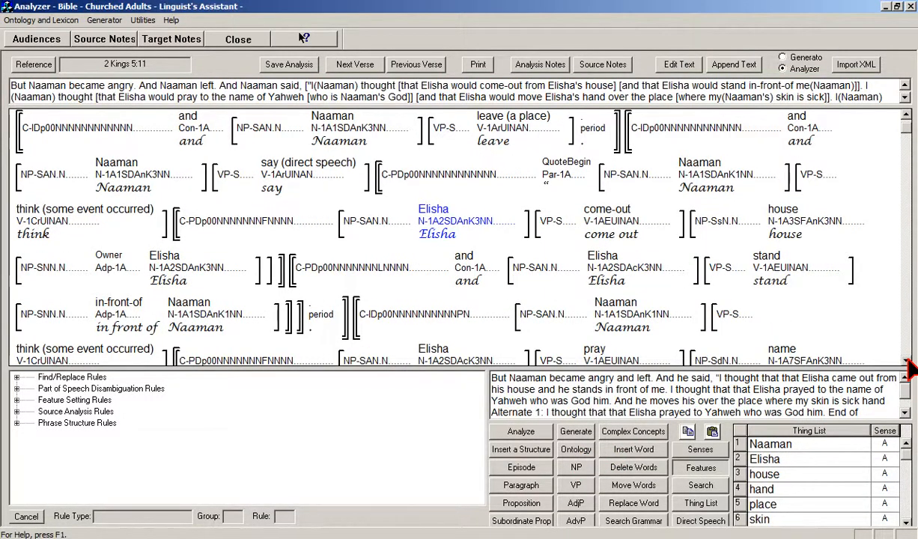
click(906, 360)
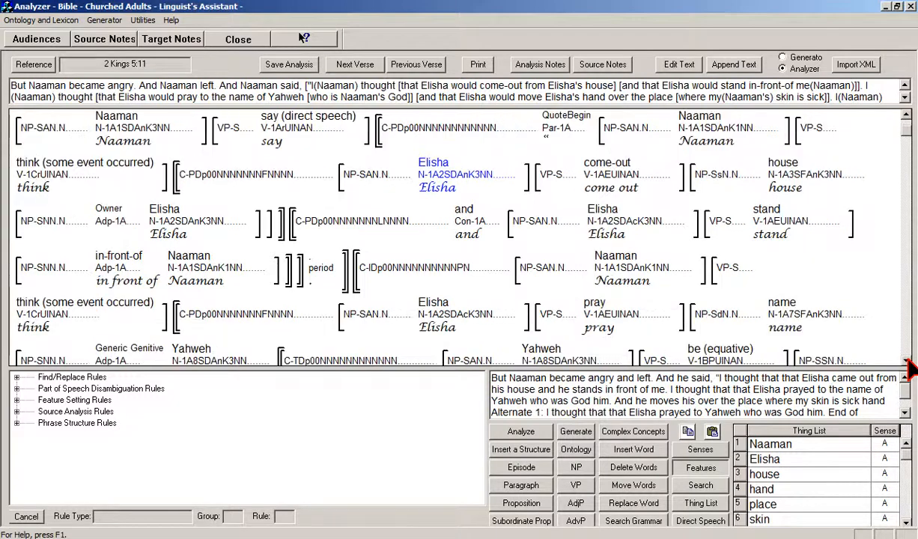
mouse_move(446, 321)
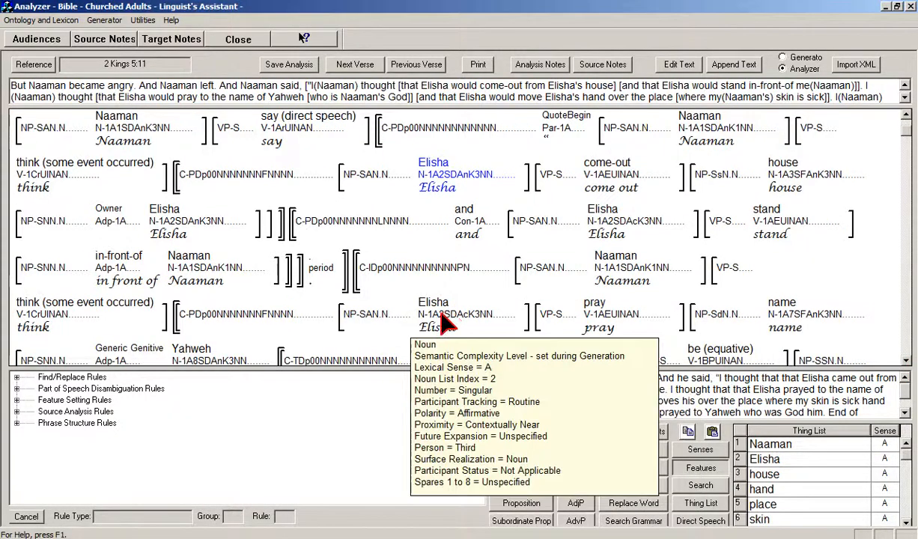
double_click(446, 321)
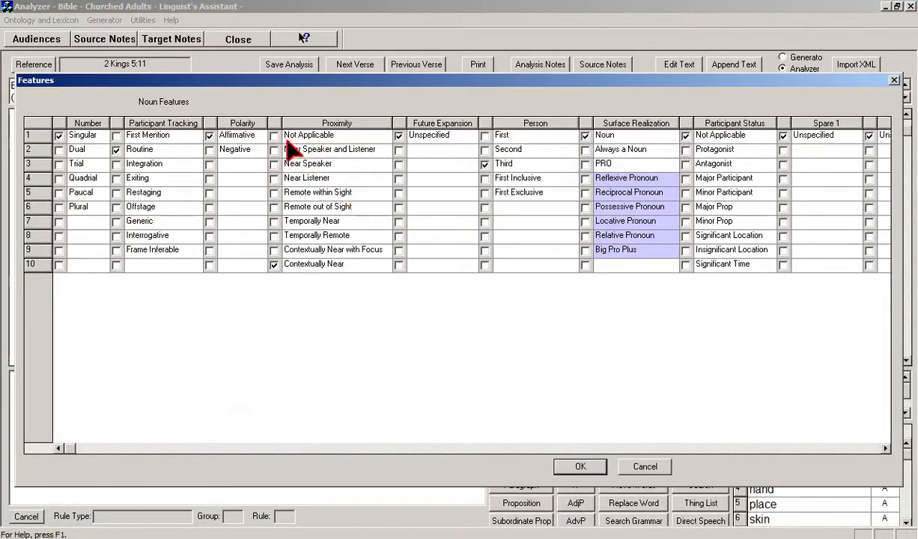
click(274, 135)
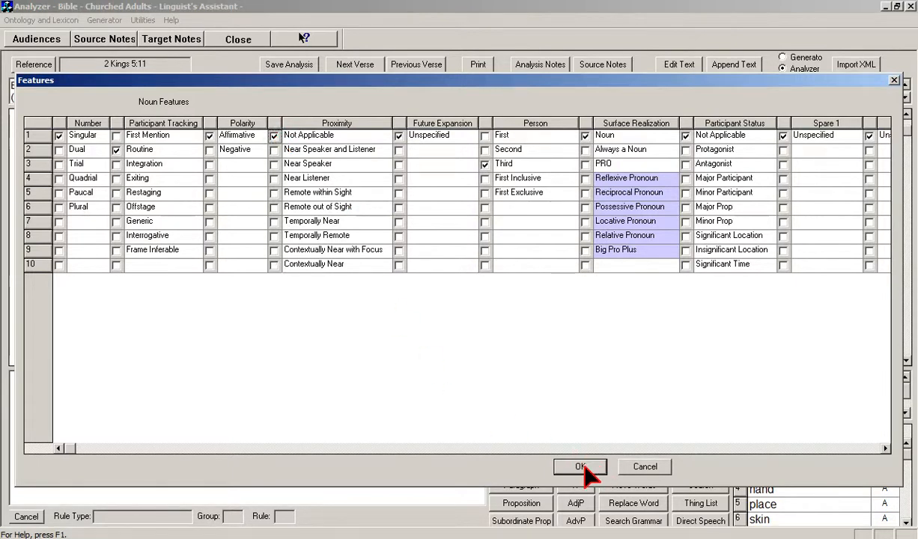
click(584, 467)
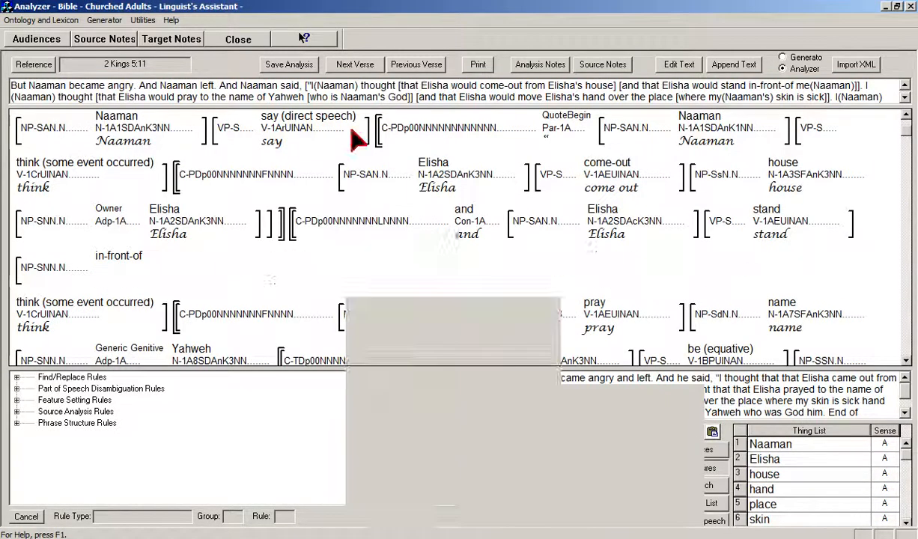
click(300, 64)
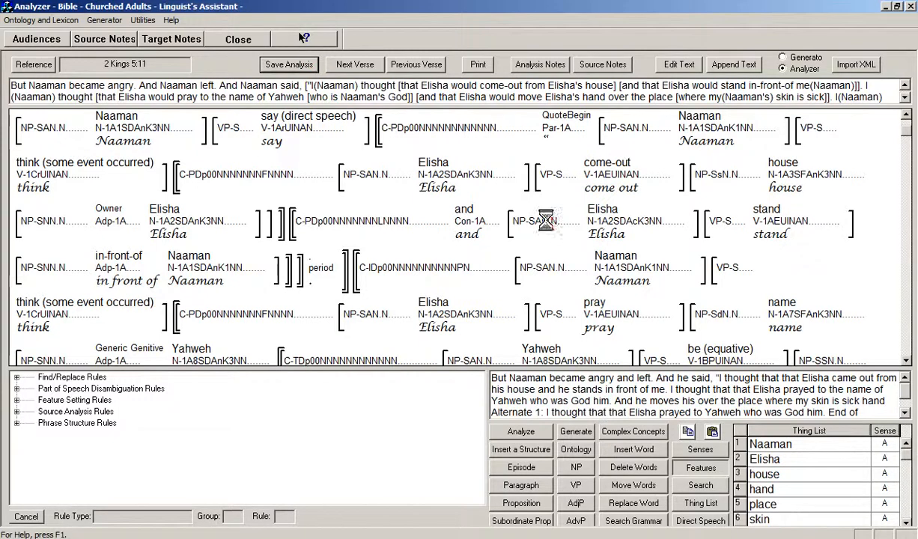
mouse_move(550, 230)
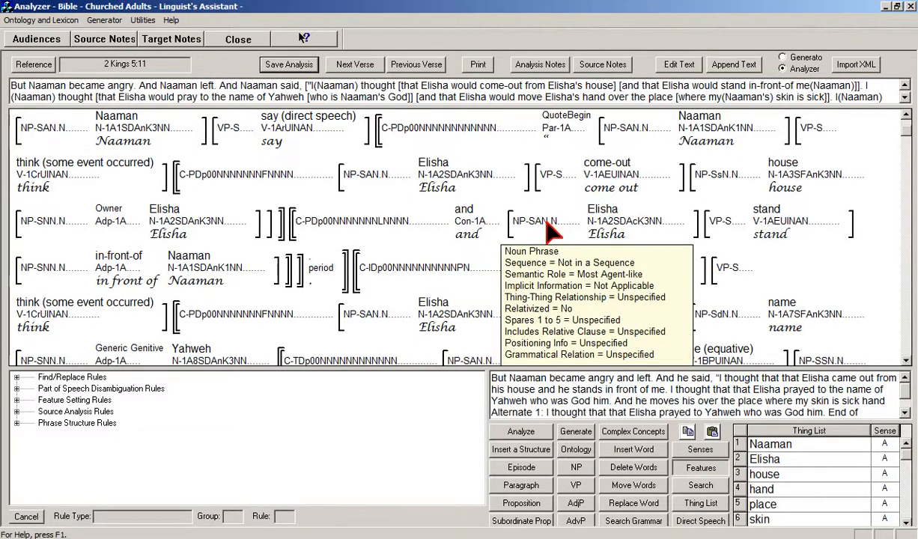
click(271, 64)
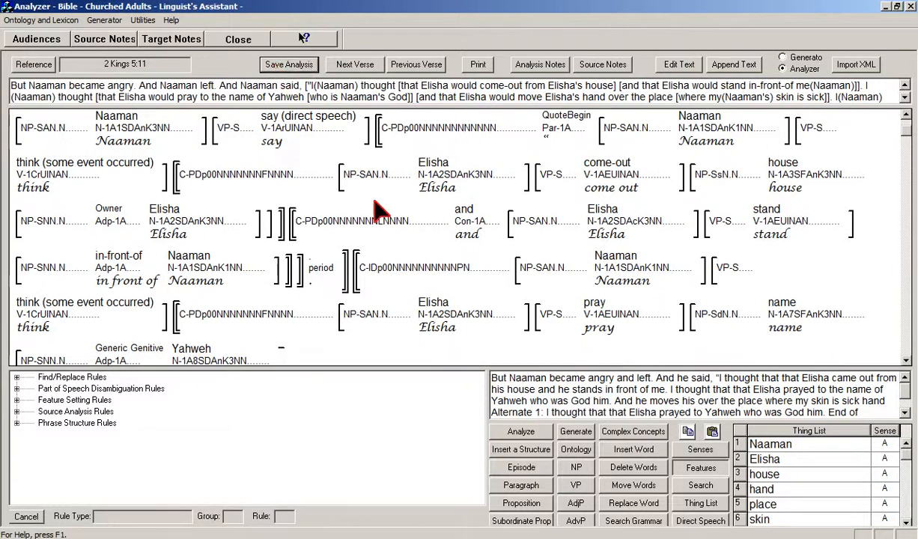
- Copy the whole generated English text of the verse and create a blank document in Word
mouse_move(602, 369)
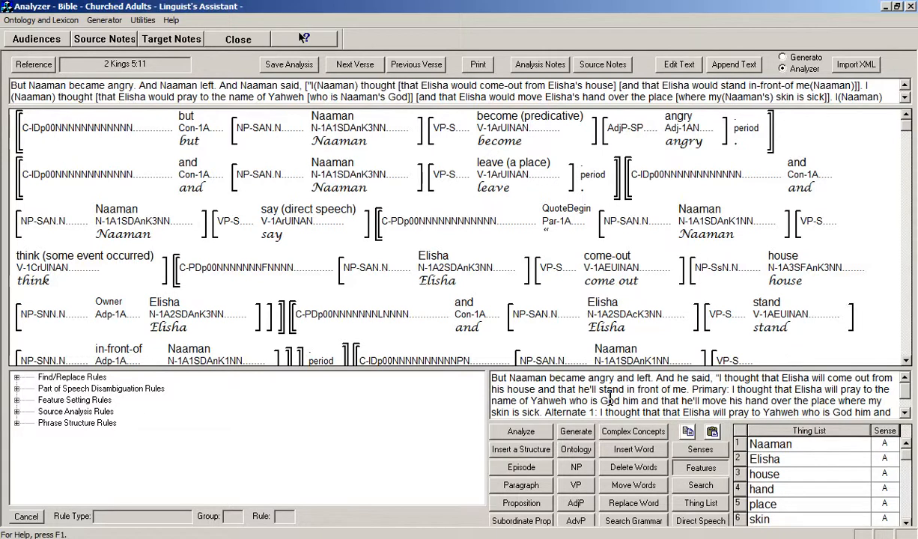
key(ctrl+a)
key(ctrl+c)
mouse_move(93, 537)
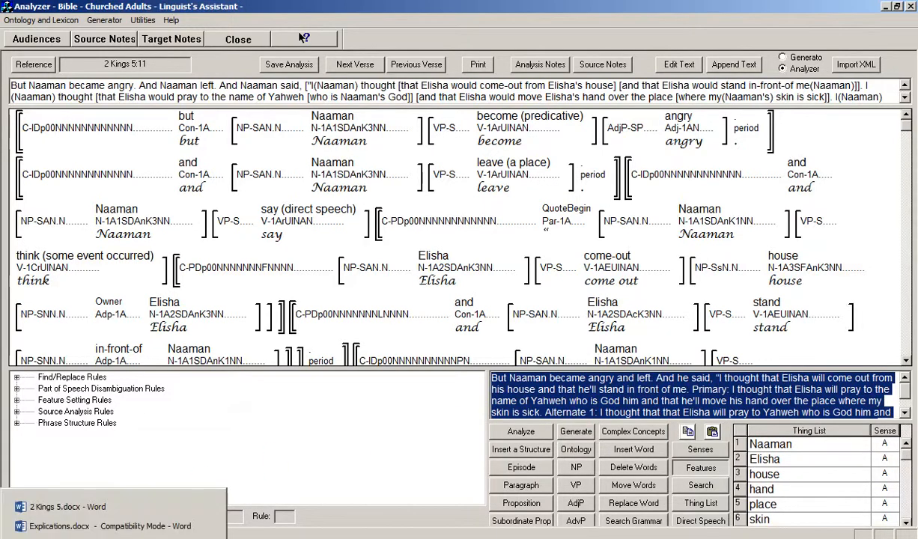
click(78, 500)
right_click(104, 538)
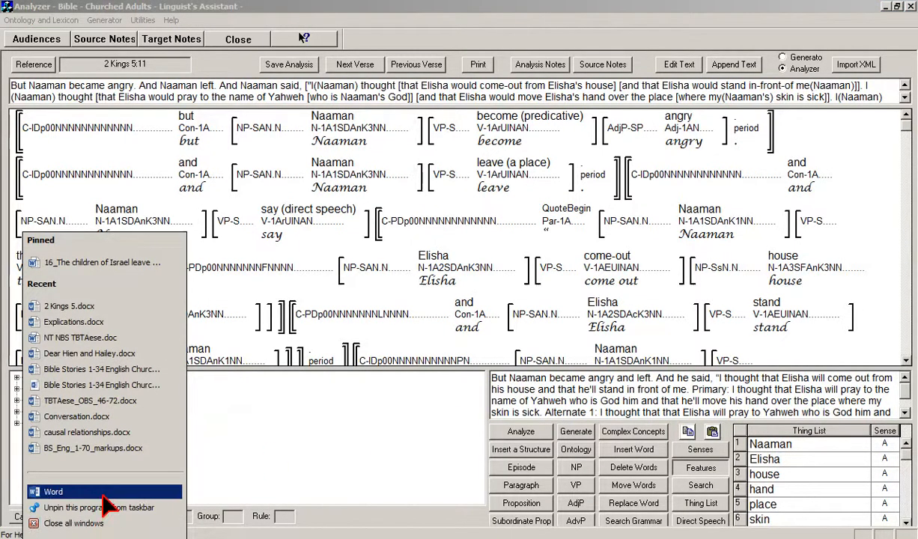
click(103, 494)
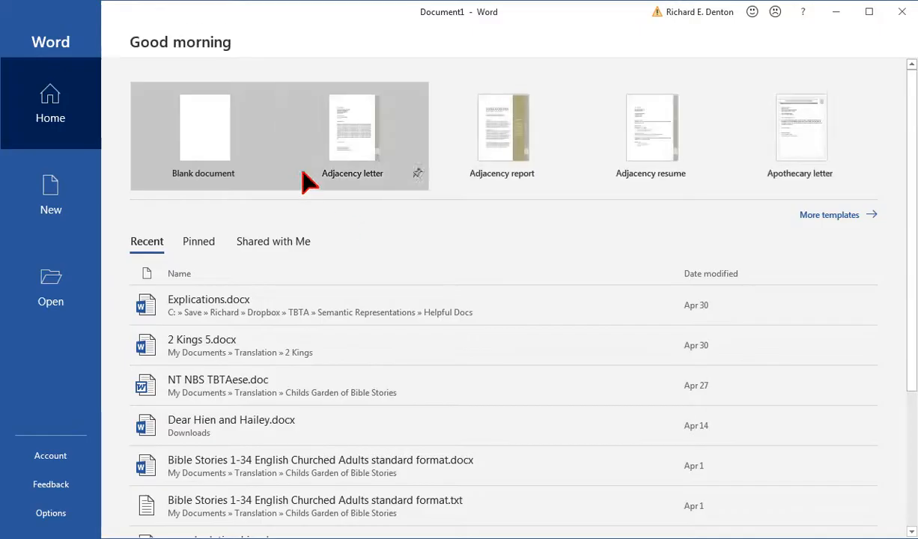
click(196, 139)
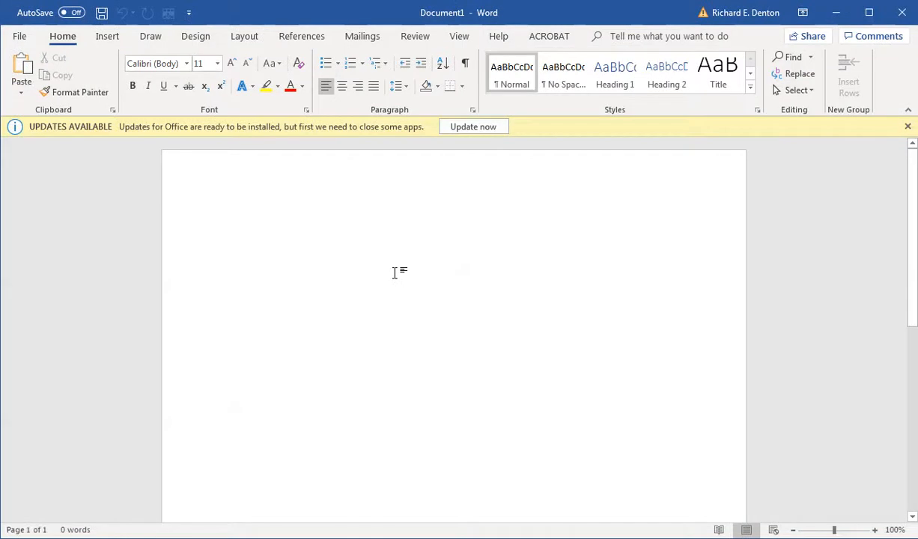
text(But Naaman became angry. And Naaman left. And Naaman said, ["I(Naaman) thought [that Elisha would come-out from Elisha's house] [and that Elisha would stand in-front-of me(Naaman)]]. I(Naaman) thought [that Elisha would pray to the name of Yahweh [who is Naaman's God]] [and that Elisha would move Elisha's hand over the place [where my(Naaman's) skin is sick]]. I(Naaman) (alt) thought [that Elisha would pray to Yahweh [who is Naaman's God]] [and that Elisha would move Elisha's hand over the place [where my(Naaman's) skin is sick]]. And I(Naaman) thought [that Elisha would cause [me(Naaman) to become healthy again]].)
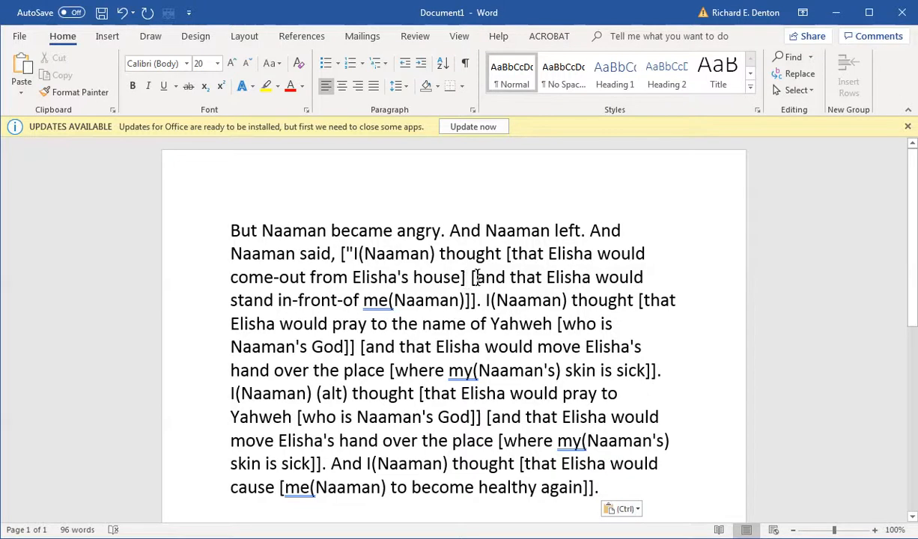
key(ctrl+a)
key(ctrl+z)
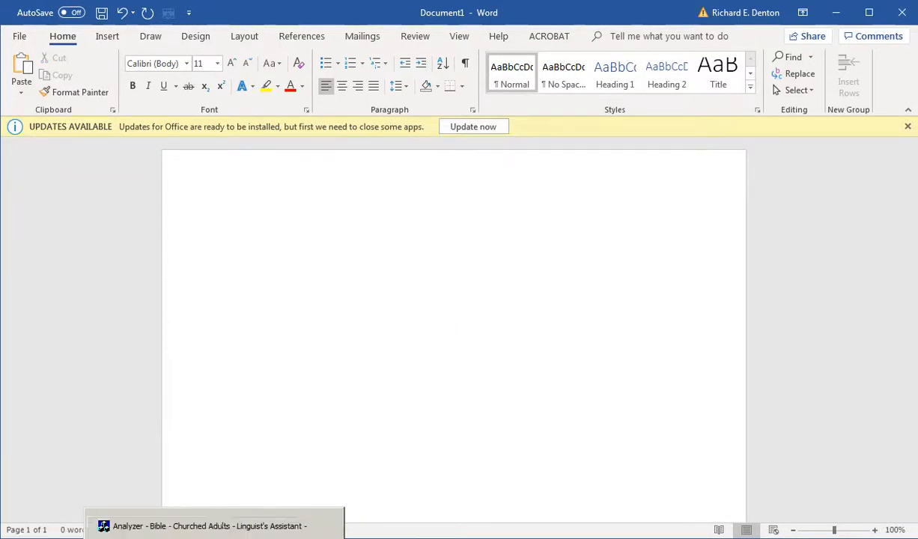
- Copy the generated verse text from Linguist's Assistant and paste it into the blank Word document
click(225, 527)
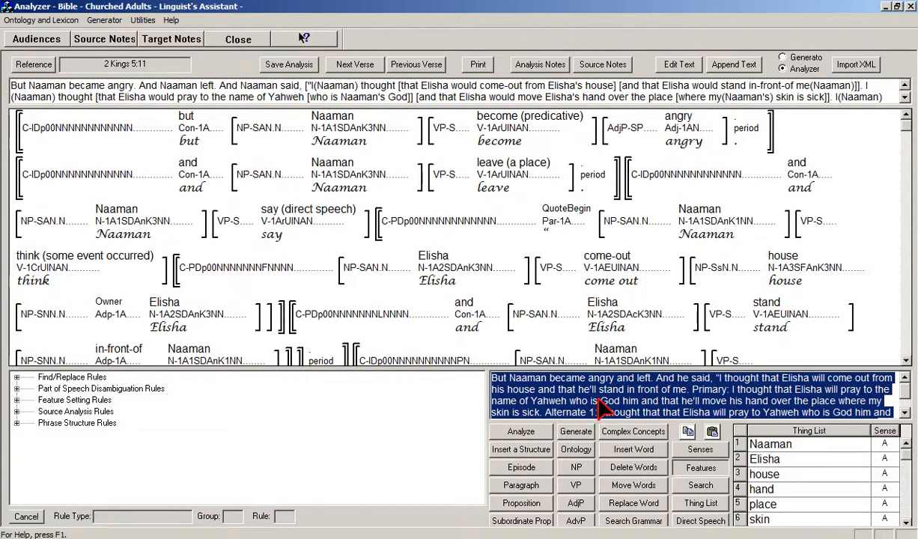
mouse_move(105, 537)
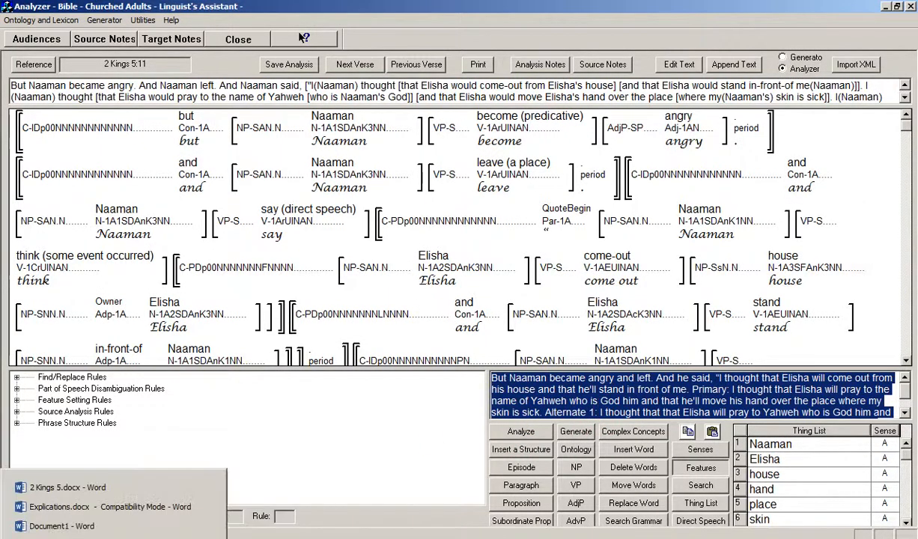
click(109, 526)
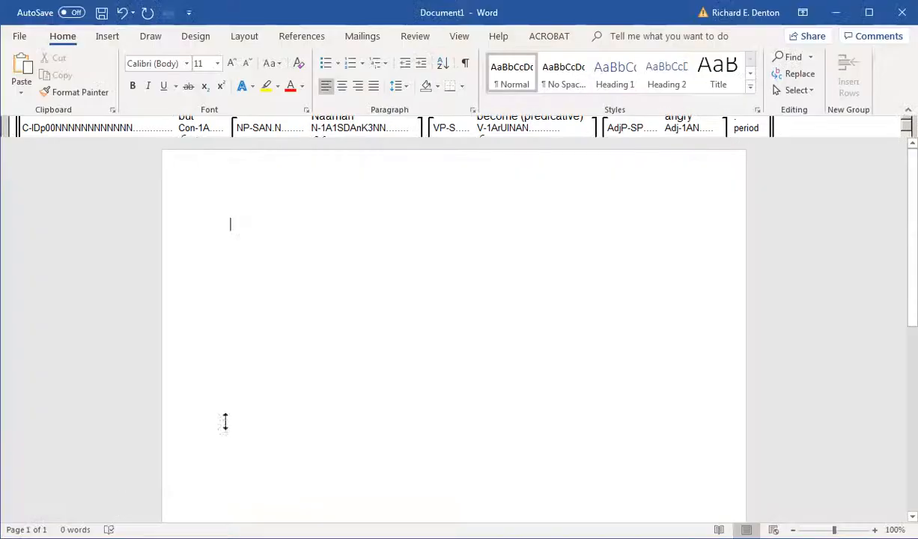
key(ctrl+v)
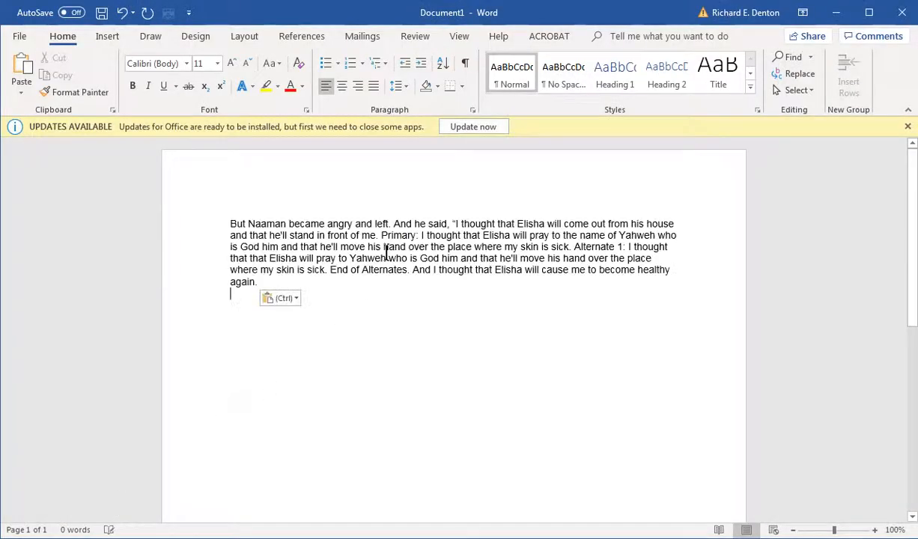
- Enlarge the entire pasted verse text to 22 pt and clear the selection
key(ctrl+a)
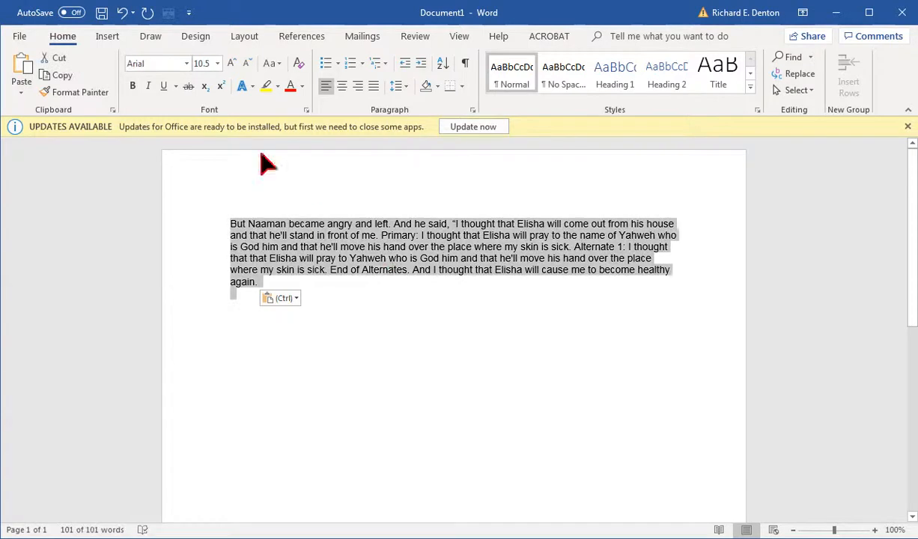
click(231, 63)
click(231, 64)
click(232, 63)
click(232, 64)
click(232, 64)
click(231, 64)
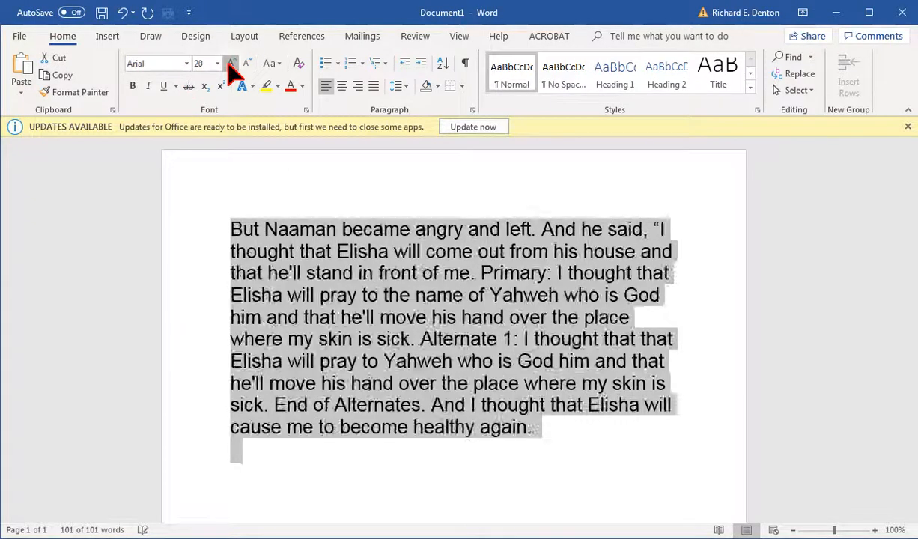
click(231, 64)
click(234, 237)
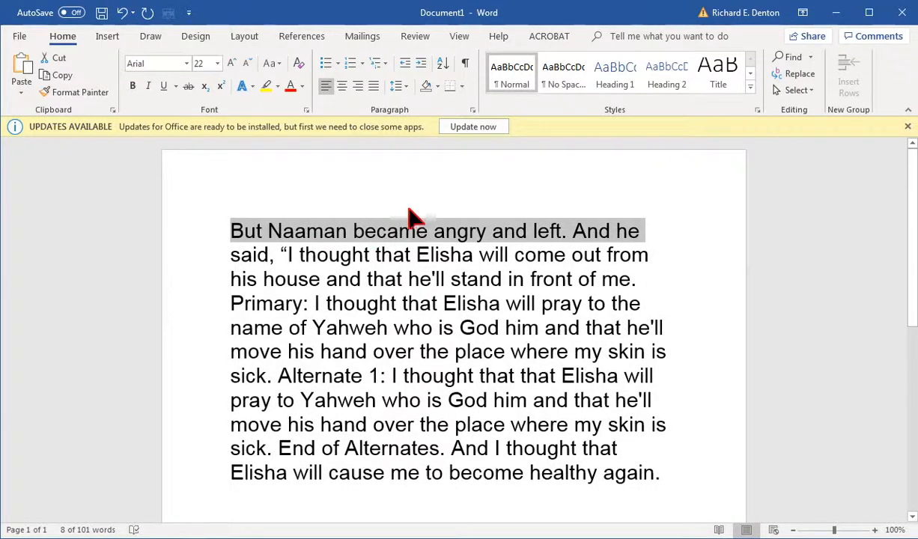
click(428, 187)
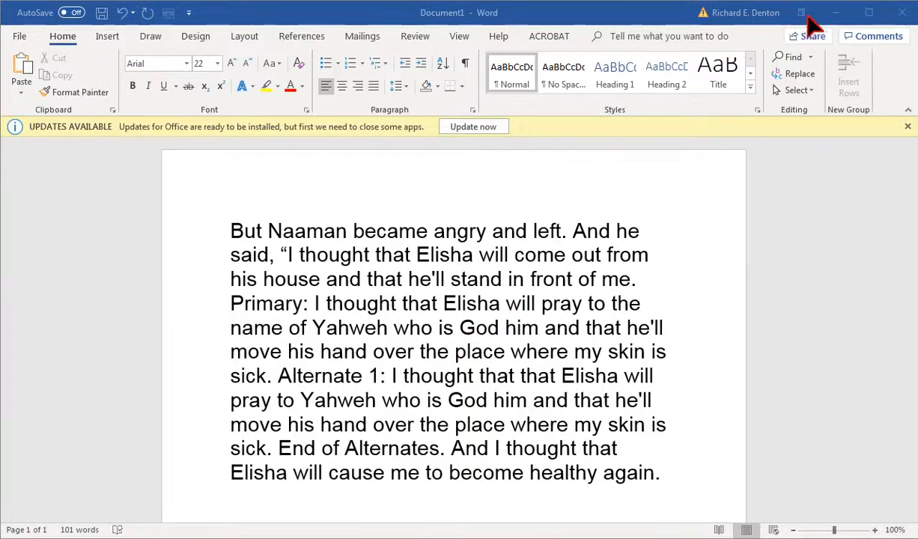
- Return to Linguist's Assistant and open Lexicon and Grammar Development for 2 Kings 5:11
click(838, 13)
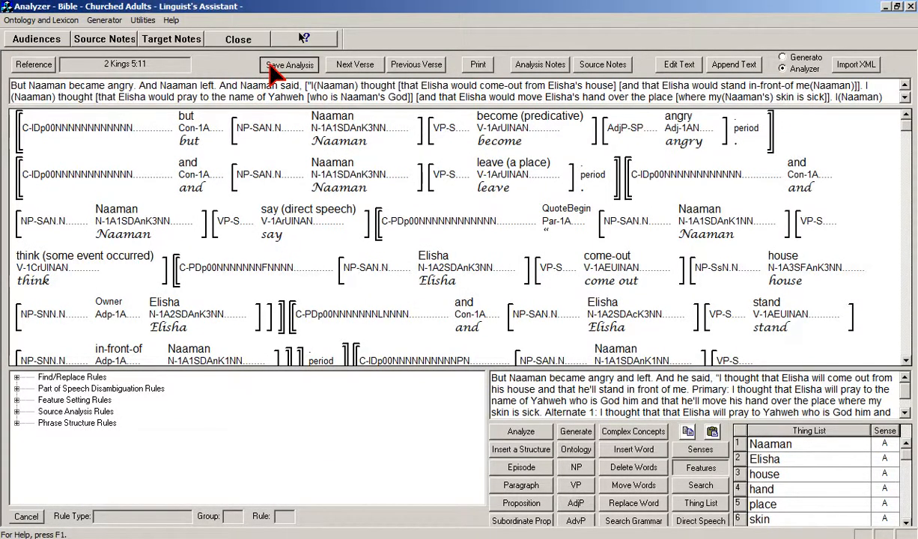
click(105, 20)
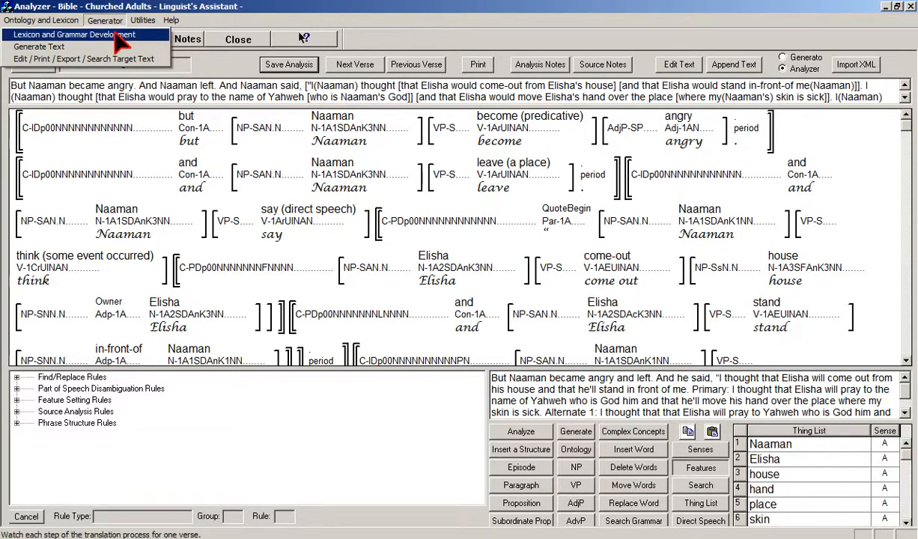
click(115, 35)
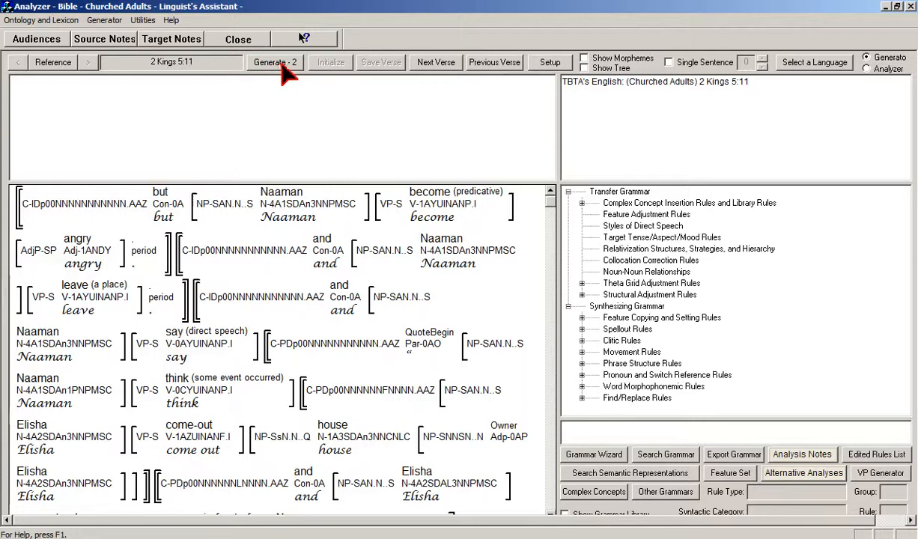
- Examine the Generic Genitive marking between God and Naaman in the primary and alternate sentences
click(552, 390)
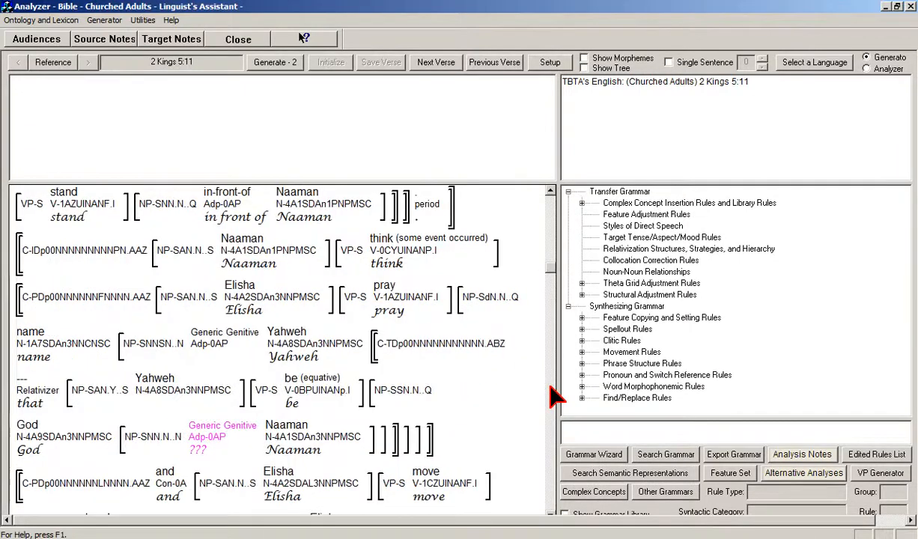
click(551, 512)
click(550, 512)
click(550, 512)
click(550, 512)
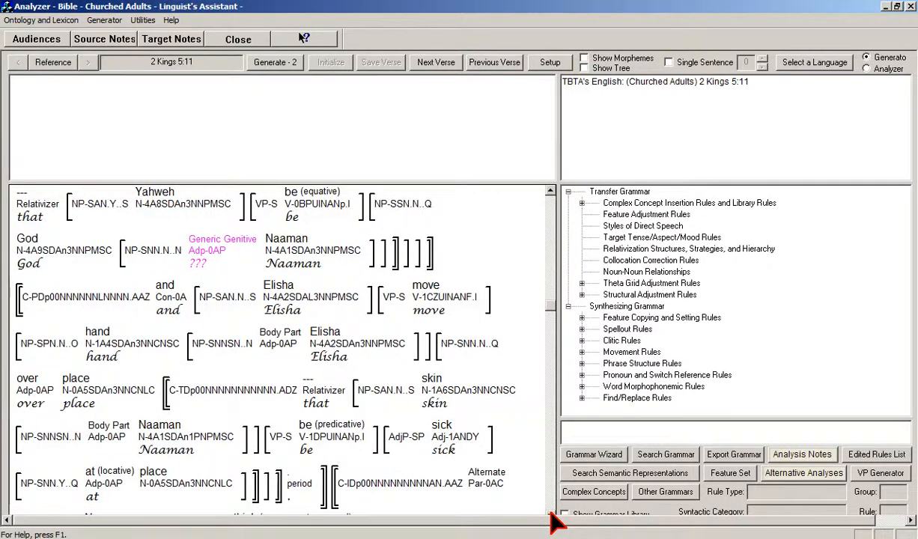
click(550, 513)
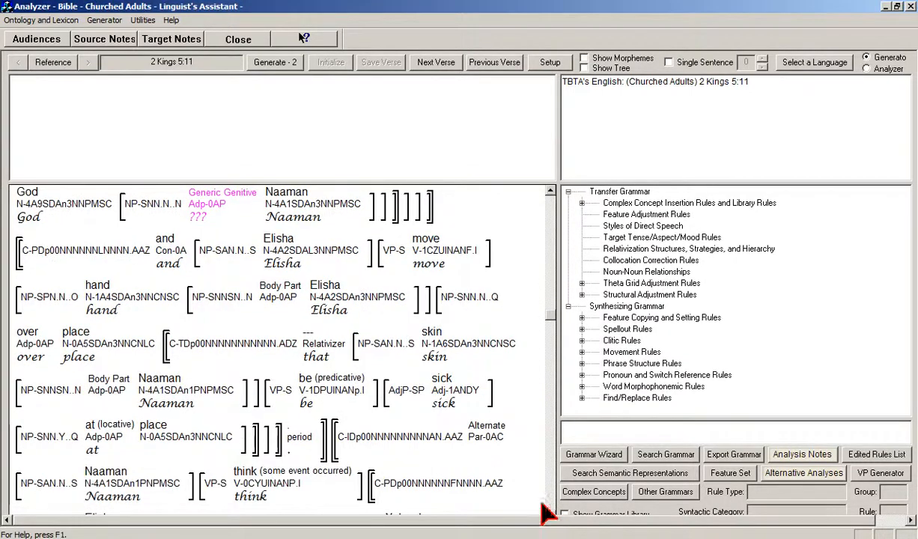
click(551, 192)
mouse_move(220, 261)
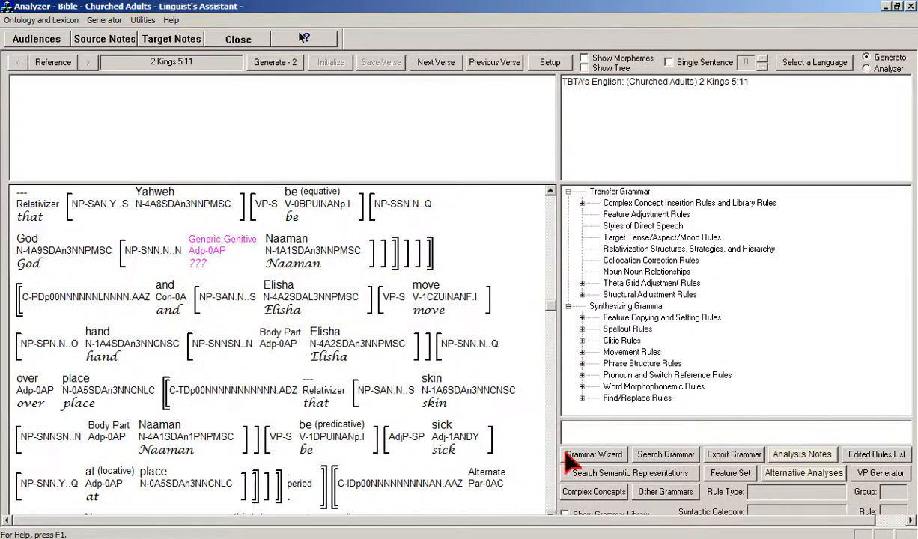
scroll(556, 474, up, 2)
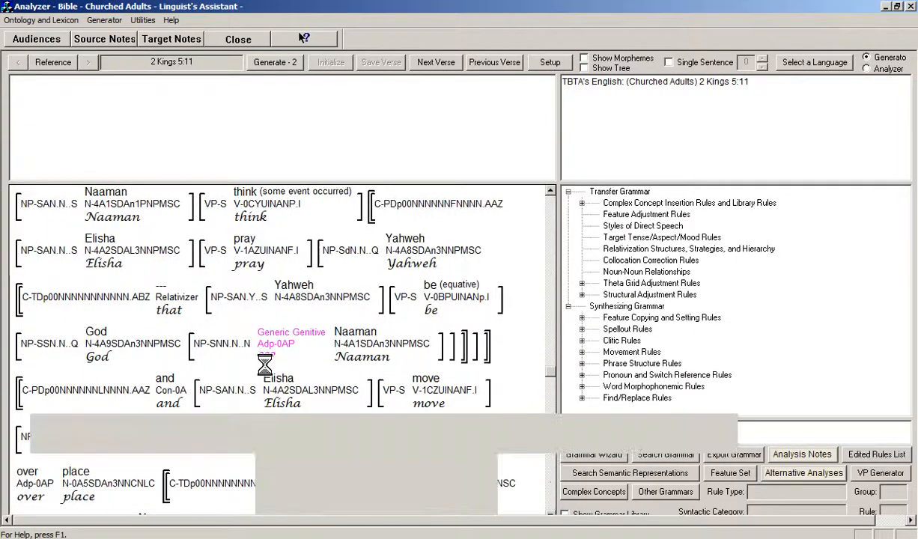
mouse_move(259, 351)
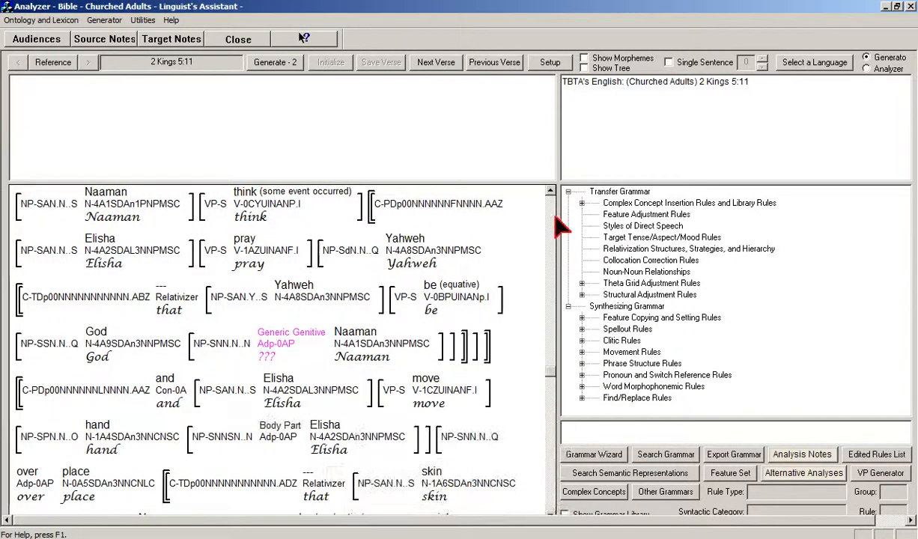
scroll(533, 210, down, 2)
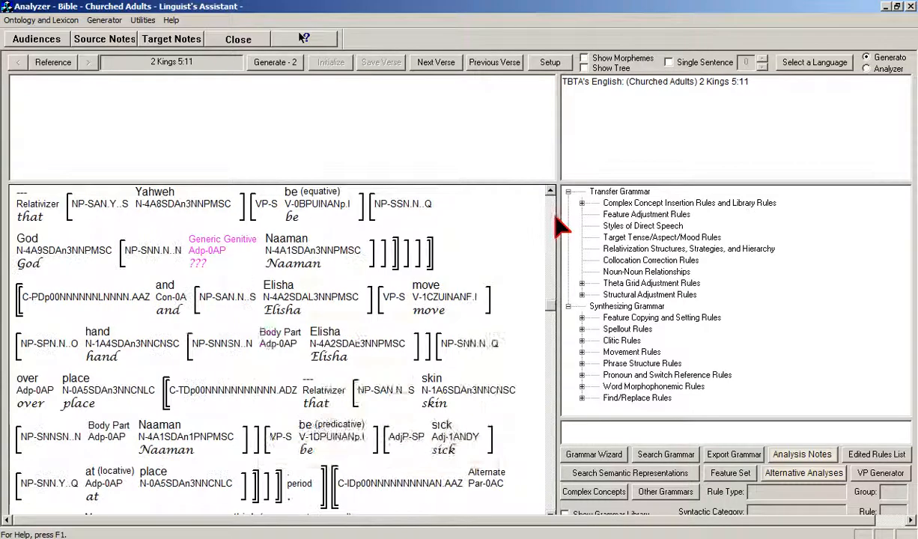
- Set the noun-noun relationship between God and its possessor Naaman to Saxon Genitive by copying the first relationship to all
double_click(210, 250)
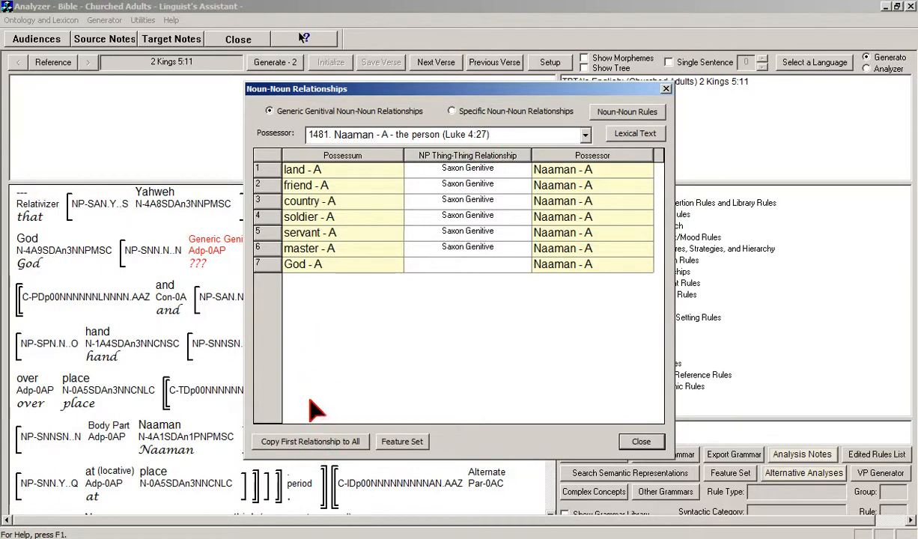
click(296, 448)
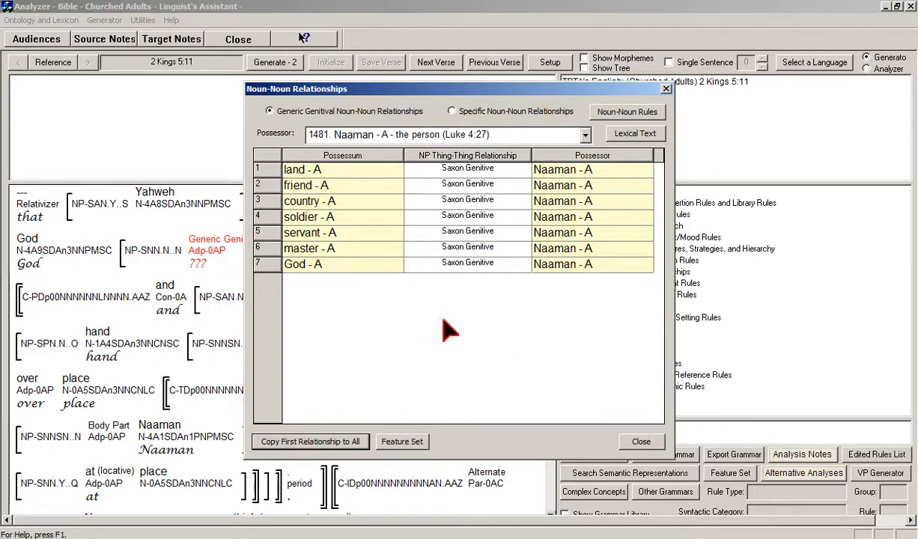
click(494, 266)
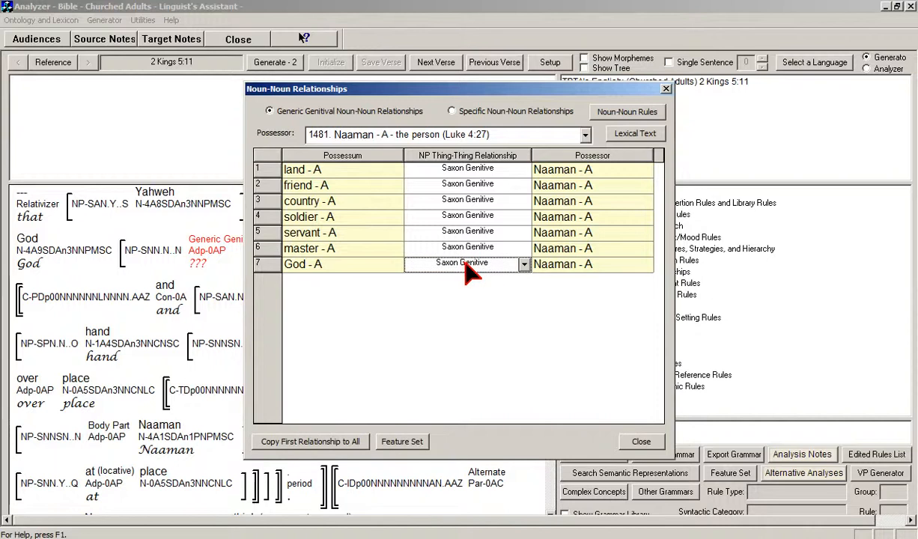
click(524, 266)
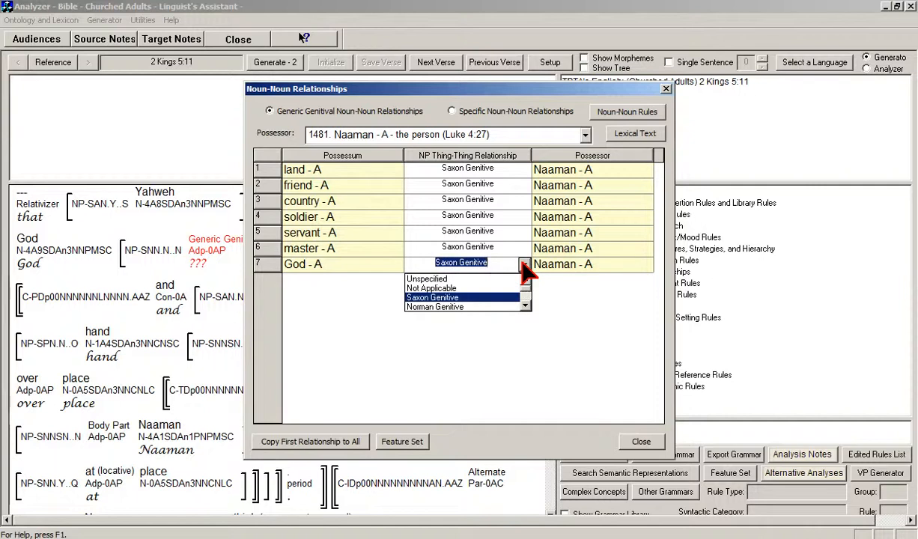
click(447, 297)
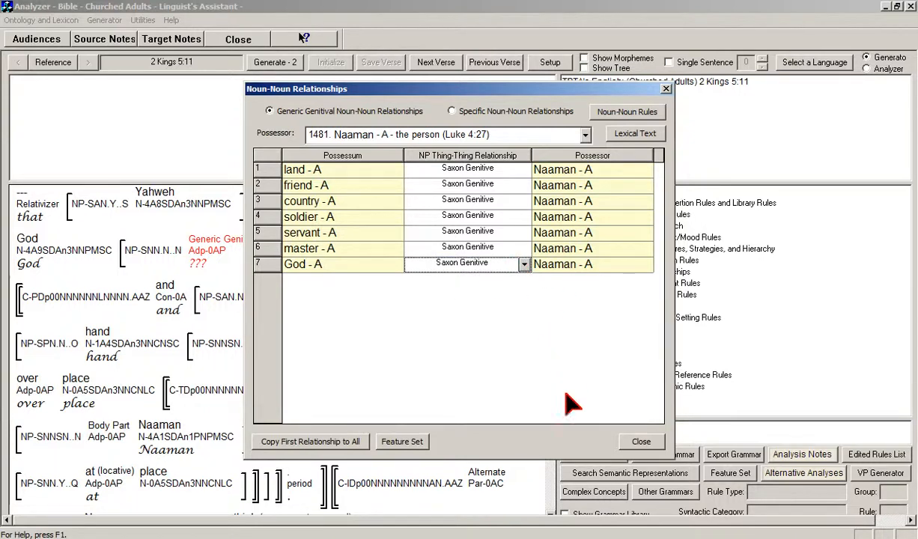
click(642, 442)
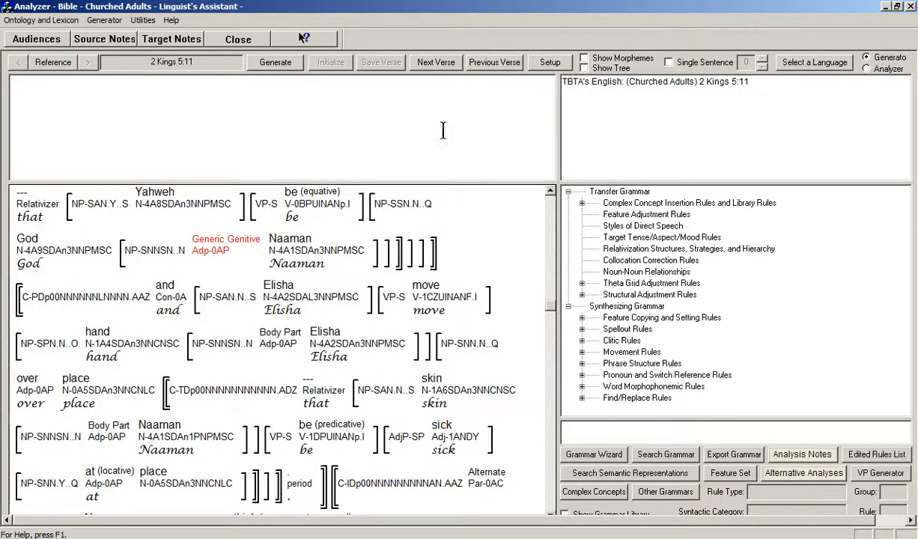
- Generate the English text of 2 Kings 5:11 and save the verse
click(277, 63)
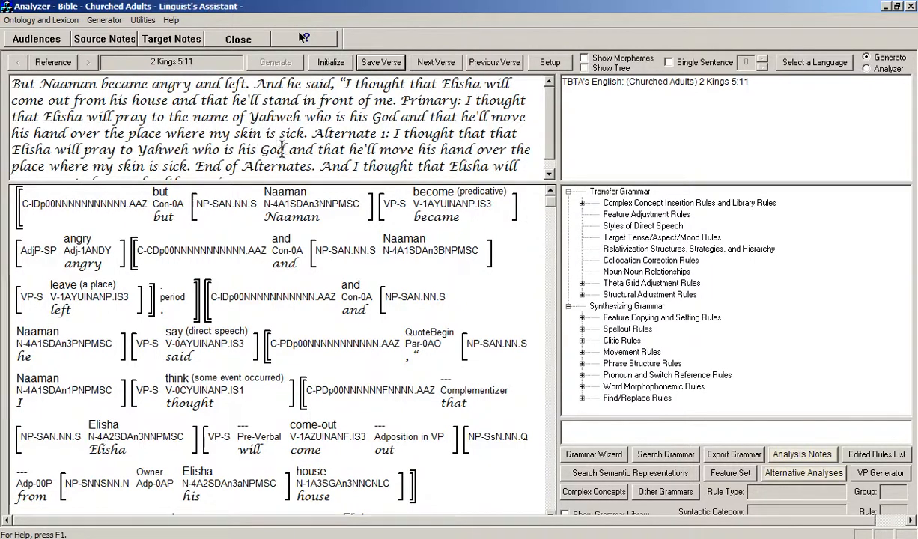
click(390, 65)
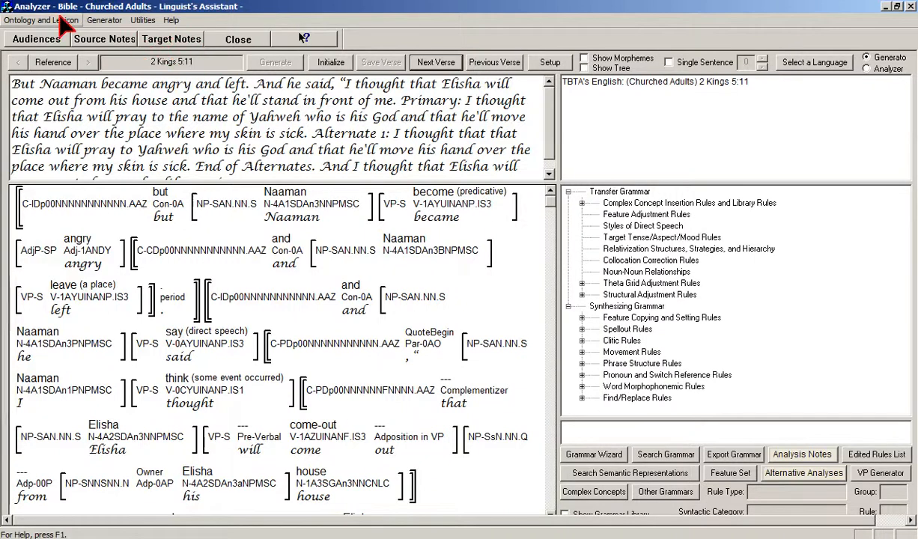
- Return to Proposition Analysis for 2 Kings 5:11 and check the clause features of the alternate sentence, including Alternative Analysis
click(142, 22)
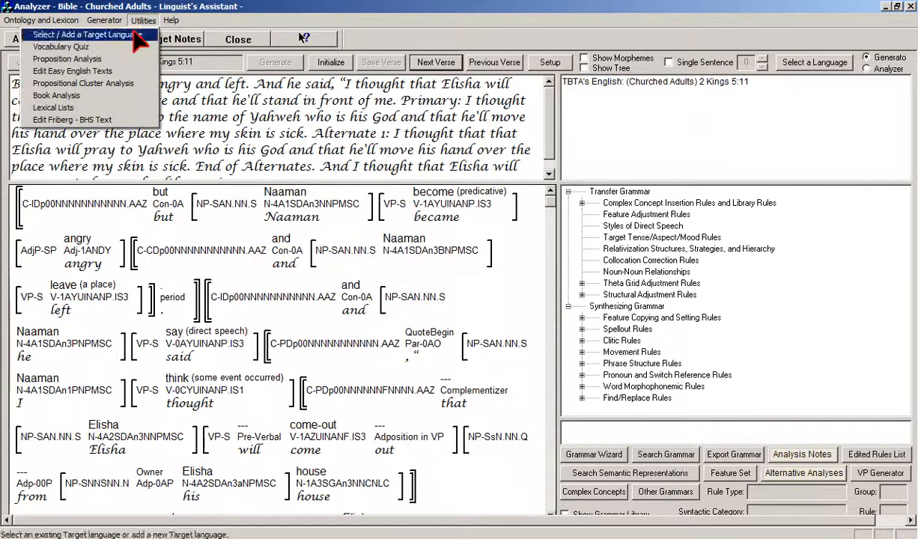
click(119, 59)
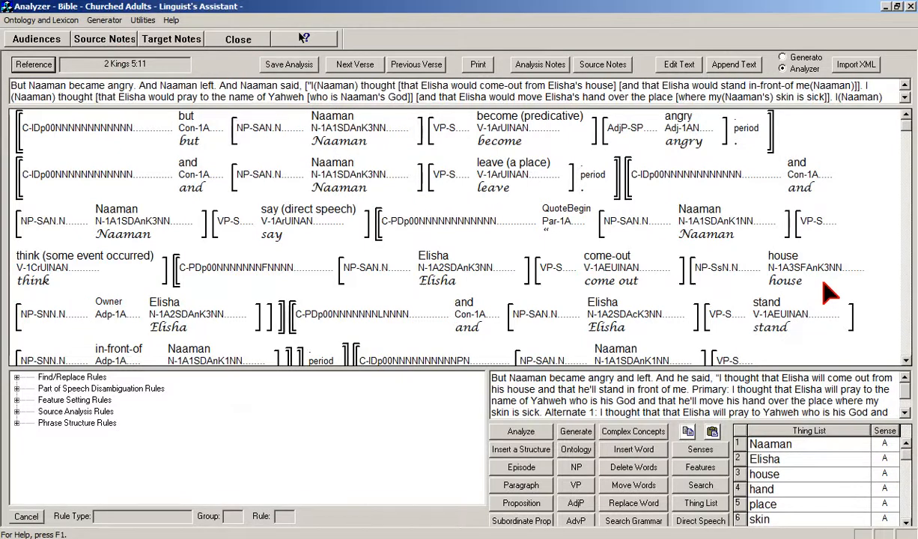
click(907, 299)
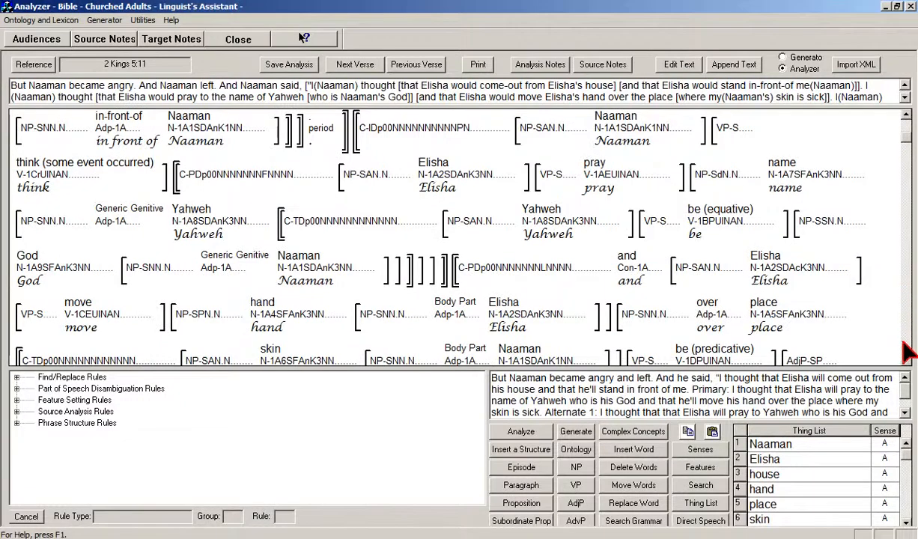
click(906, 360)
click(905, 360)
click(905, 361)
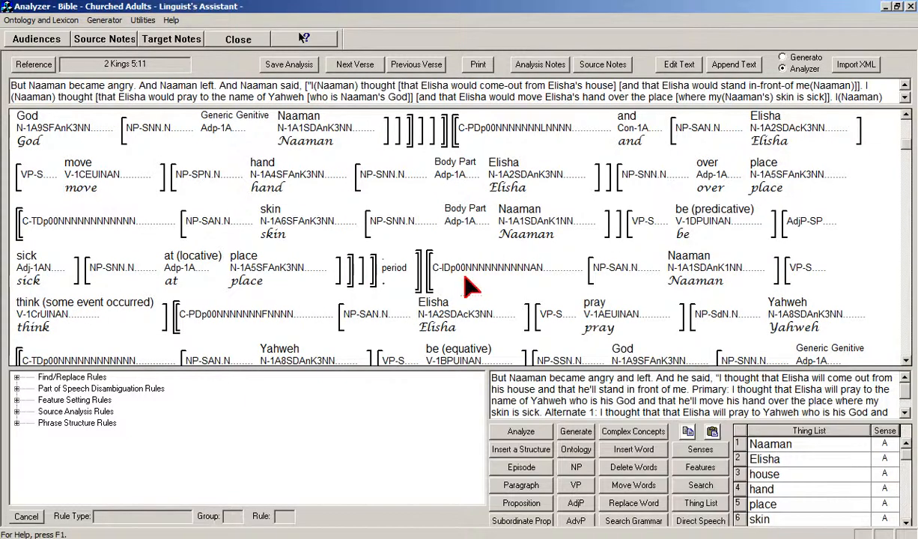
mouse_move(449, 276)
mouse_move(530, 280)
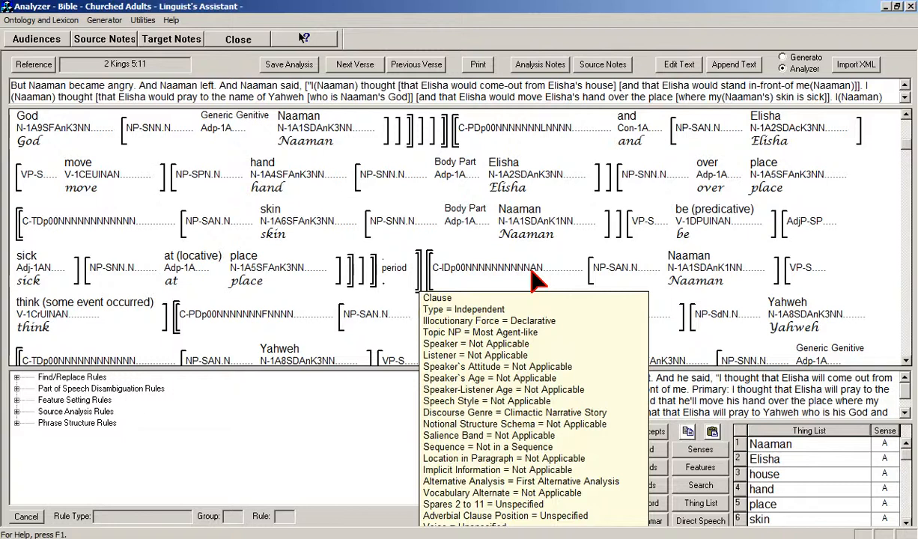
- Set the Proximity feature of Elisha, the subject of the alternate "pray" clause, to Not Applicable
mouse_move(434, 322)
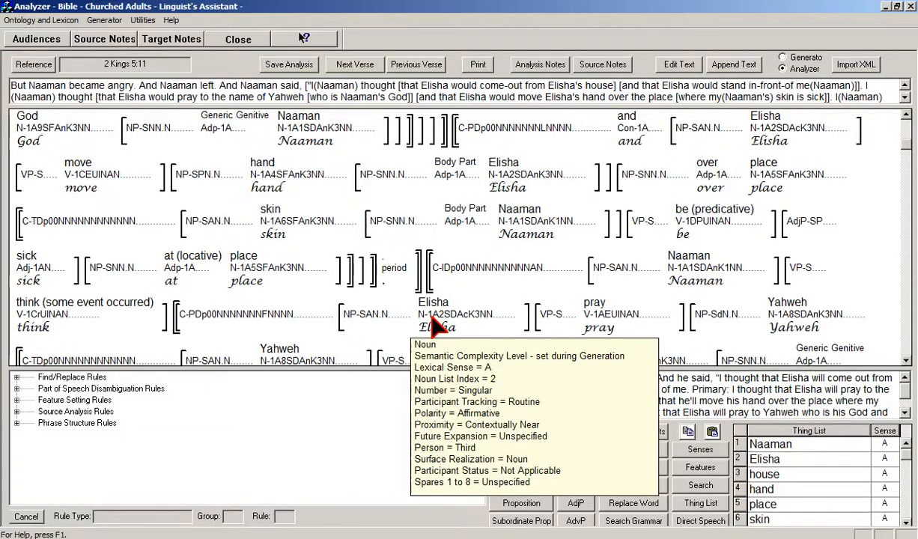
click(710, 466)
click(429, 304)
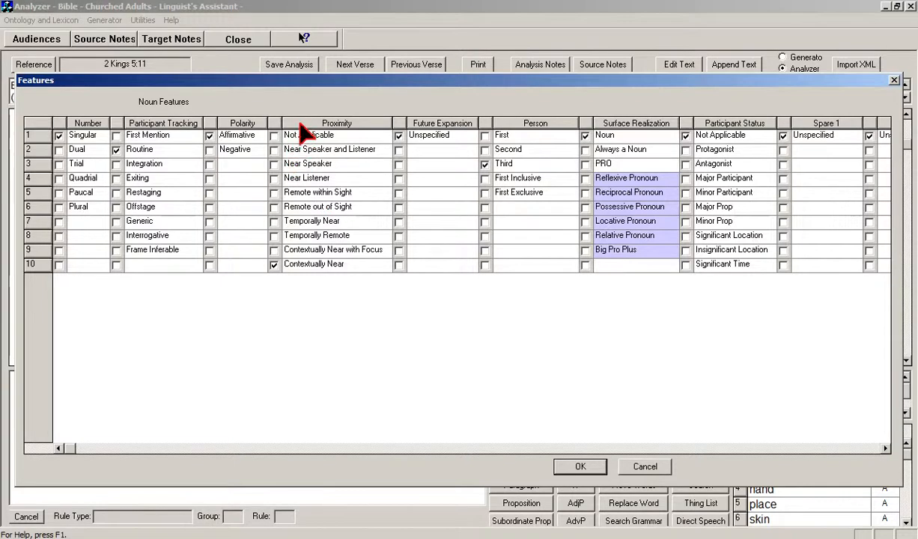
click(274, 137)
click(571, 462)
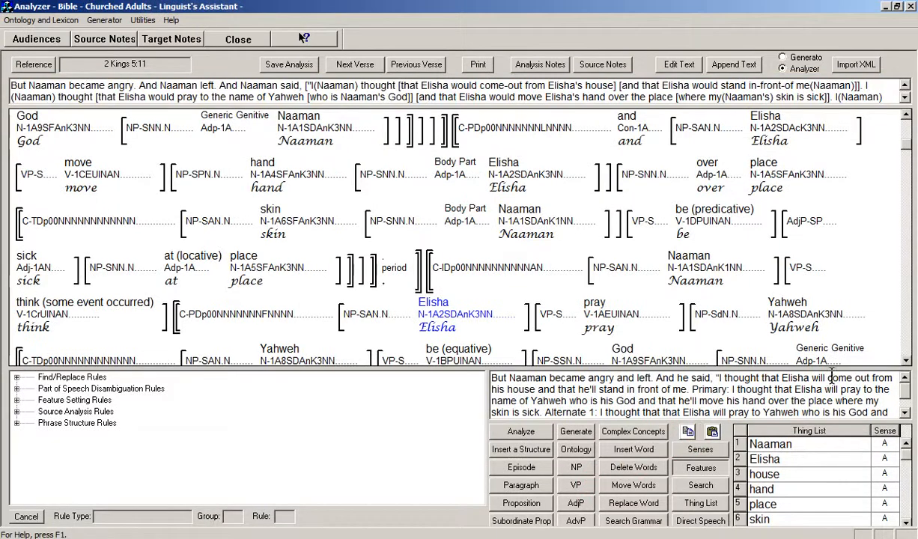
- Set the Proximity feature of Elisha, the subject of the alternate "move" clause, to Not Applicable
click(905, 361)
click(904, 360)
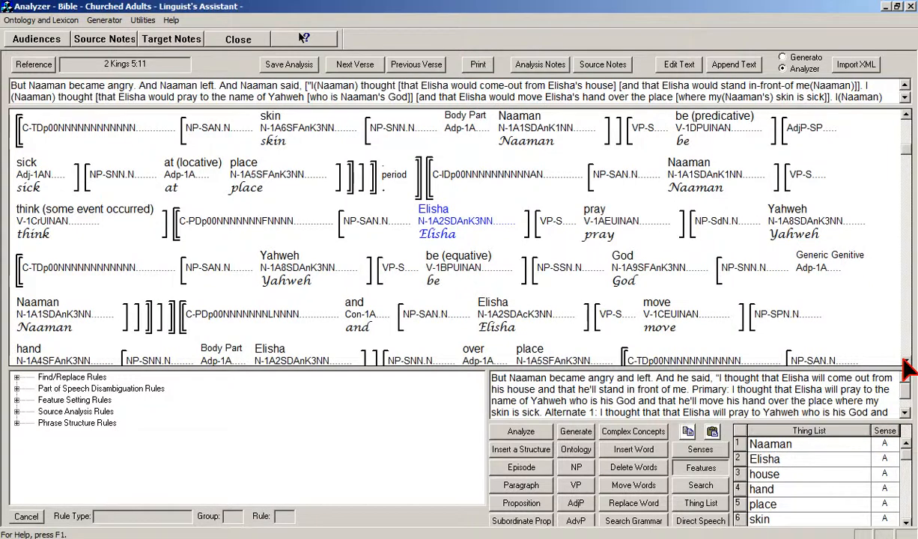
mouse_move(492, 315)
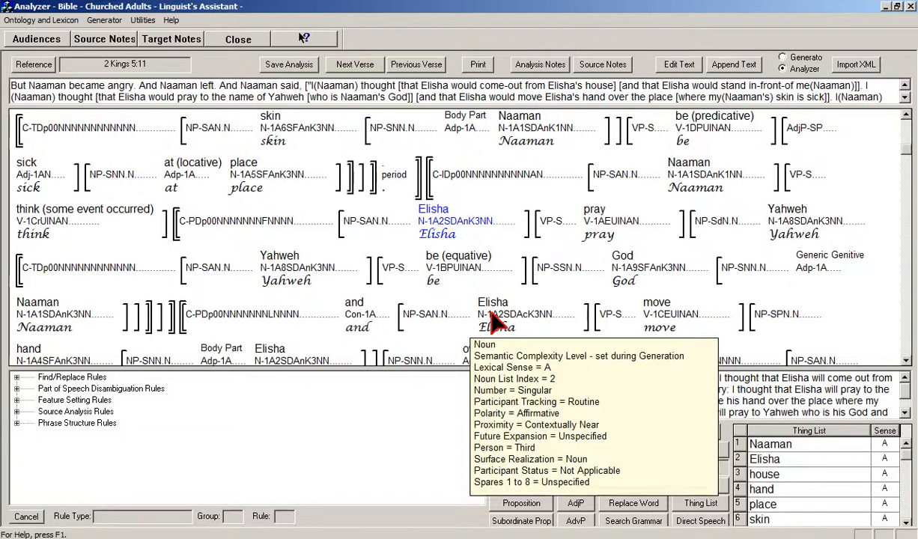
double_click(495, 321)
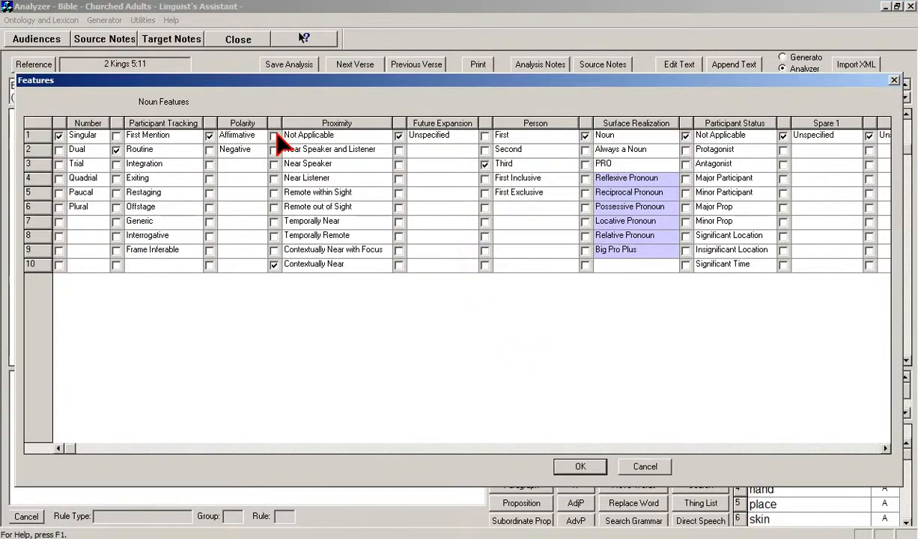
click(581, 469)
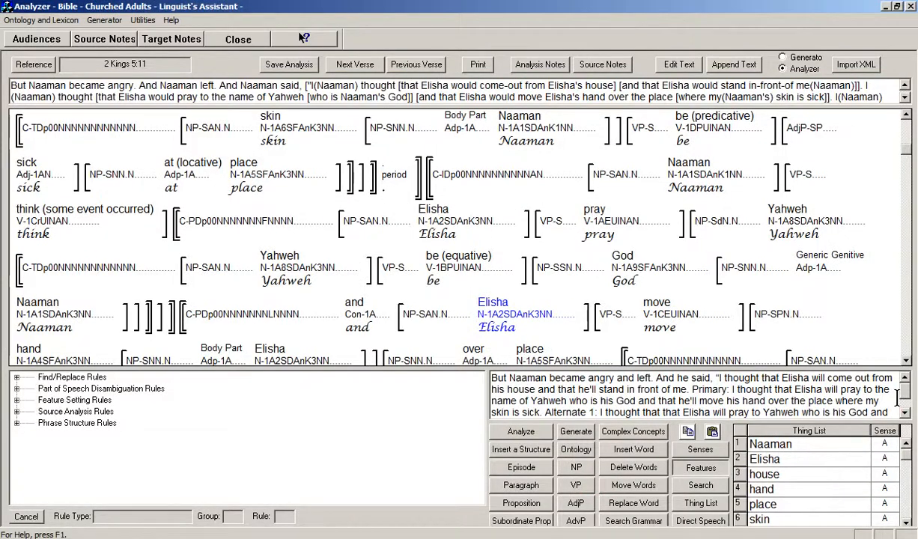
- Review Elisha's noun features through the rest of the alternate and the closing "cause" sentence, and go back to the alternate's beginning
click(905, 360)
click(905, 360)
click(905, 362)
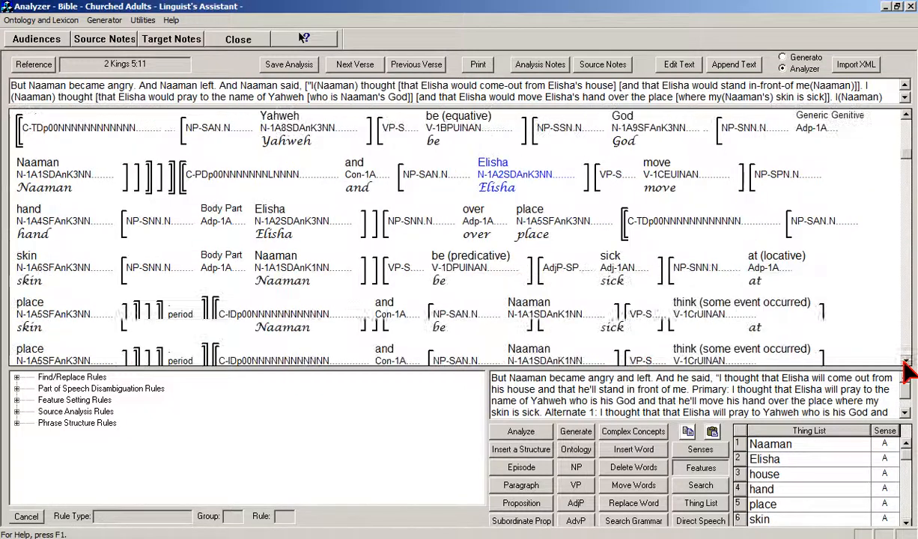
click(906, 362)
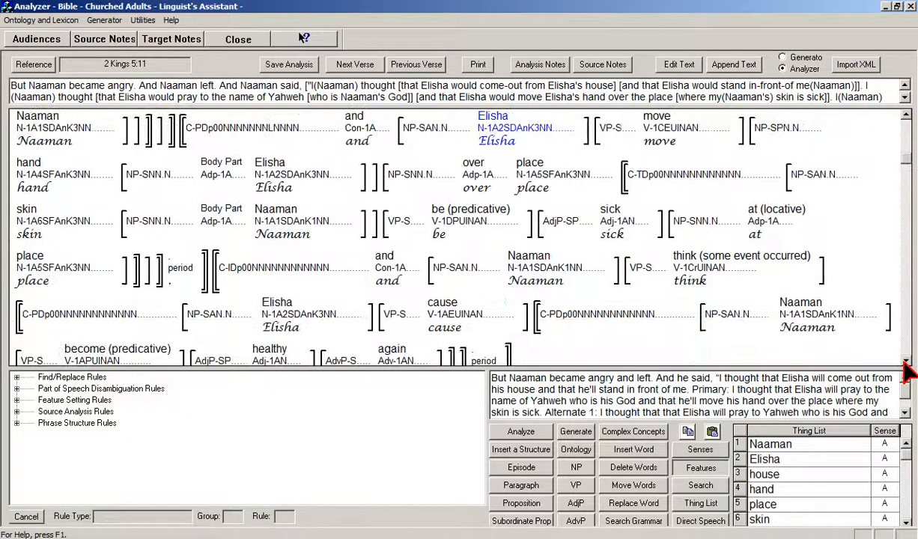
mouse_move(292, 318)
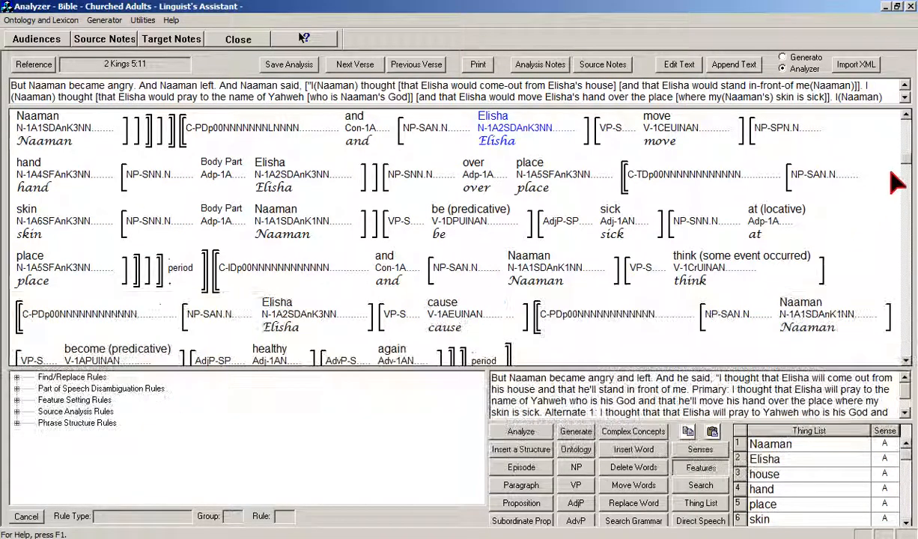
click(909, 117)
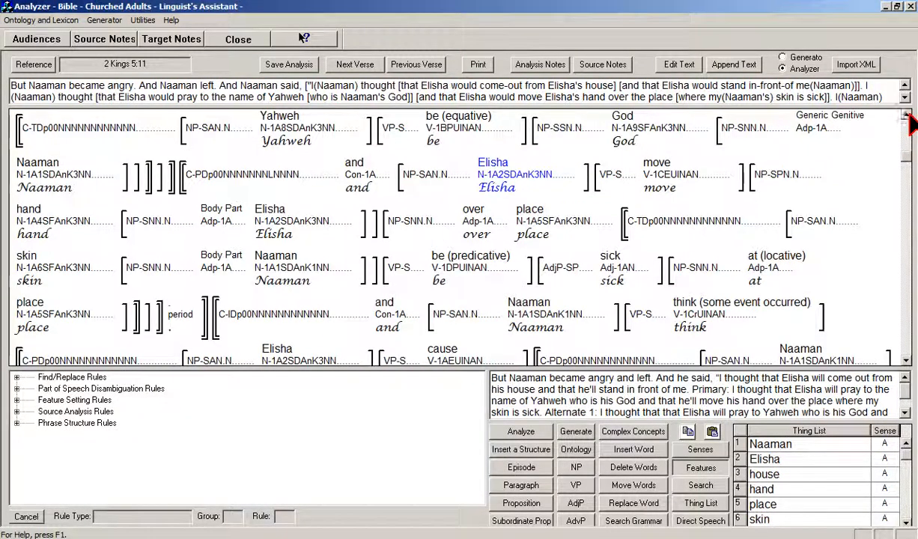
click(908, 117)
click(909, 117)
click(908, 117)
click(909, 117)
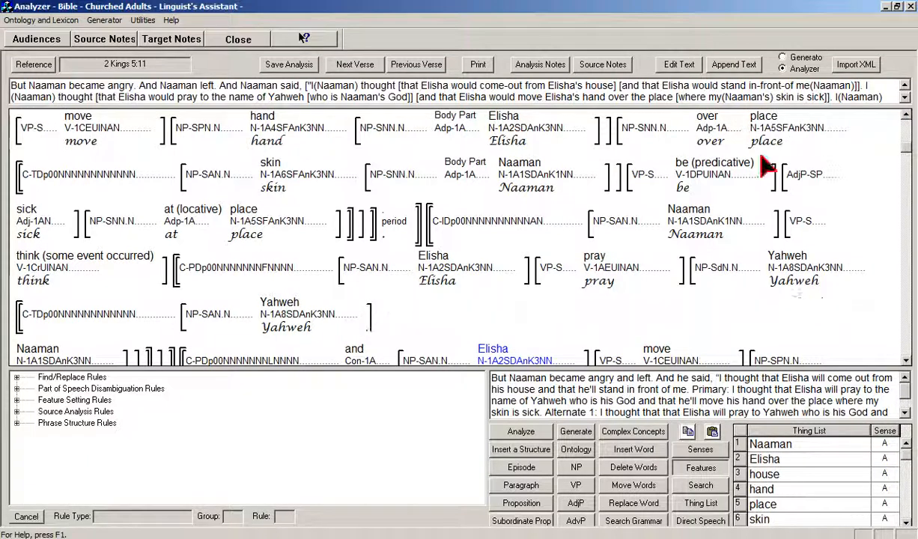
- Set the Proximity feature of Elisha, the subject of the primary "move" clause, to Not Applicable
mouse_move(434, 268)
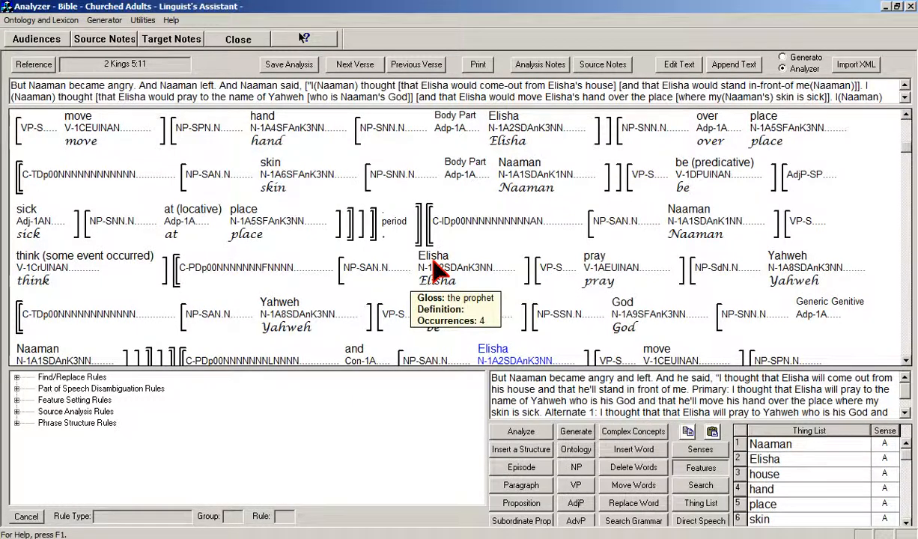
click(907, 116)
click(906, 116)
click(906, 116)
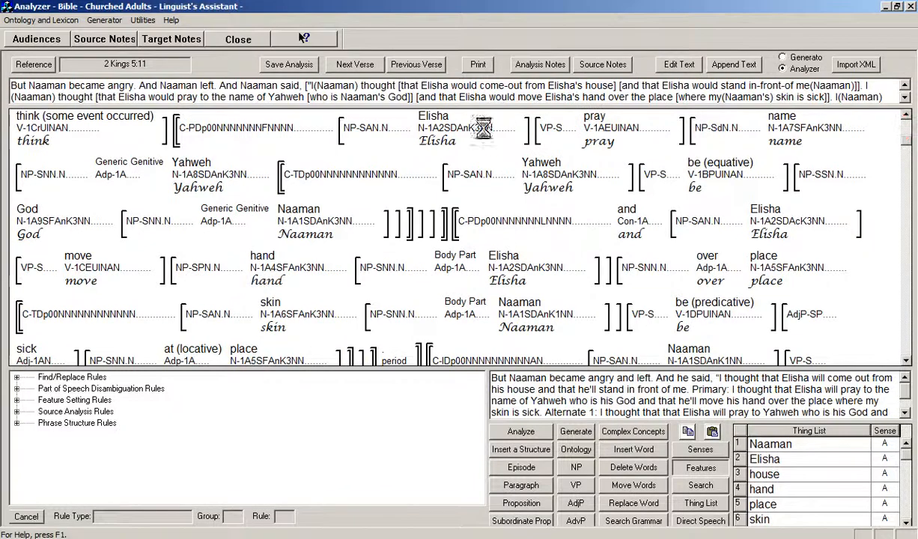
mouse_move(451, 131)
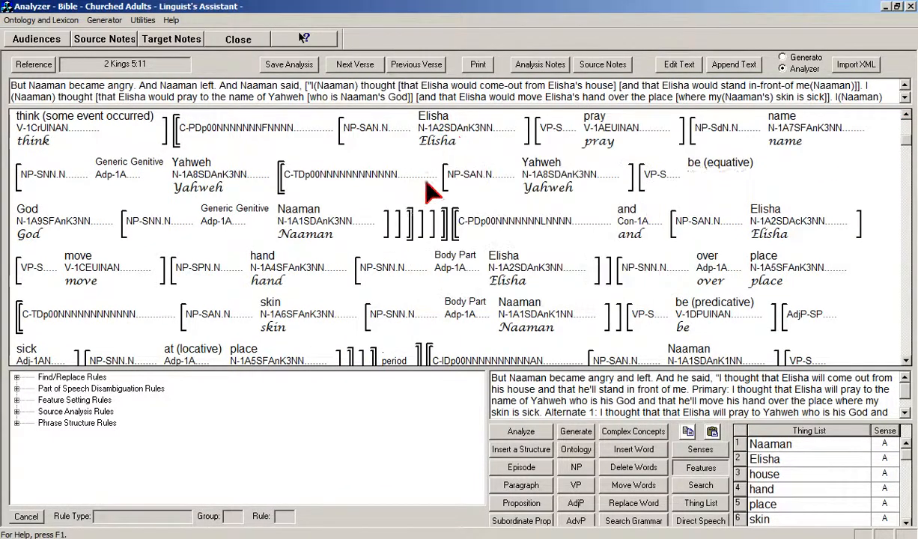
mouse_move(487, 270)
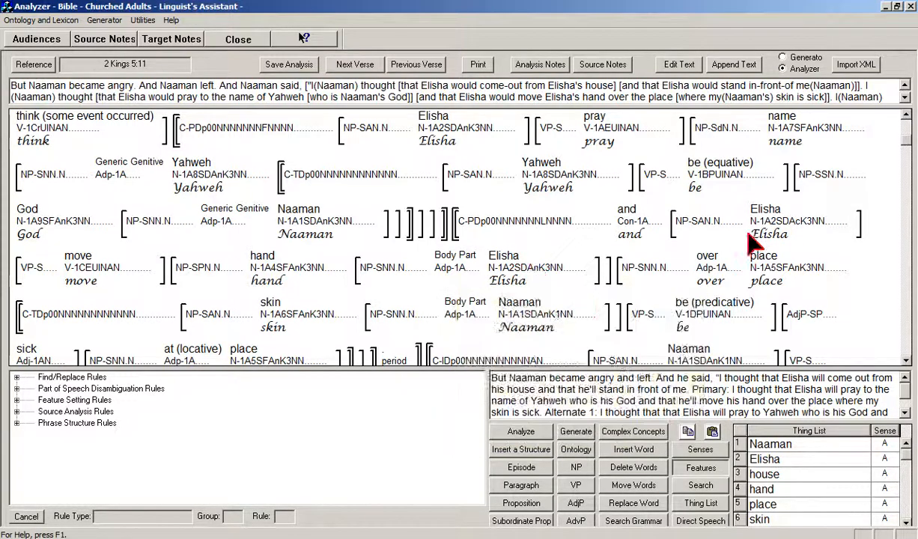
mouse_move(779, 224)
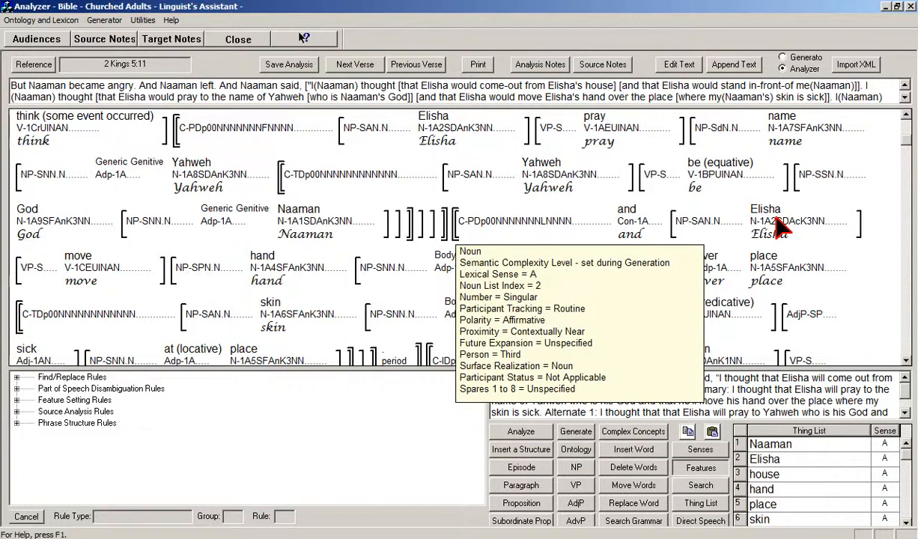
double_click(778, 225)
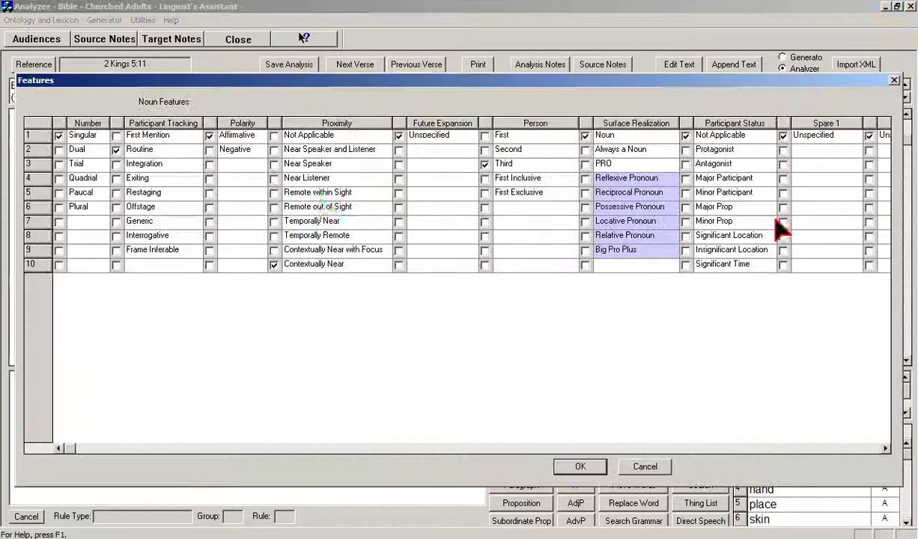
click(274, 136)
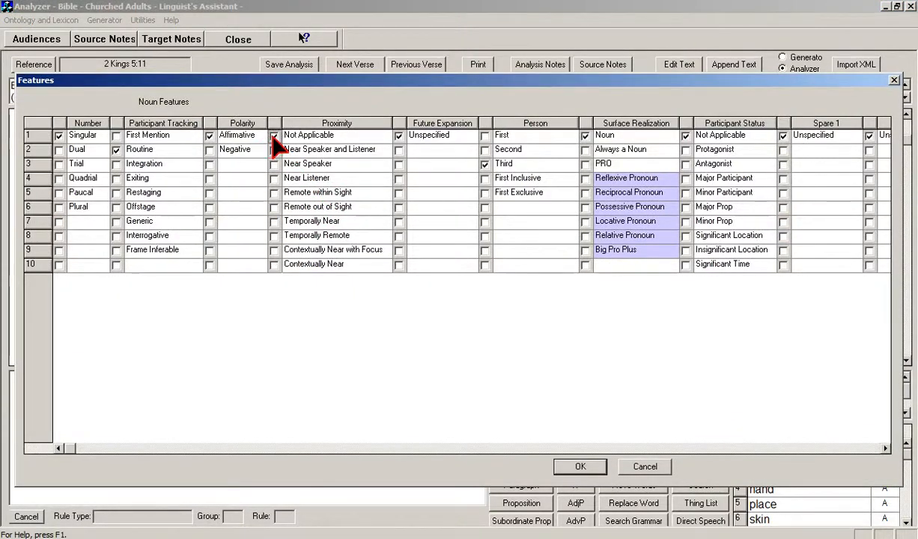
click(581, 467)
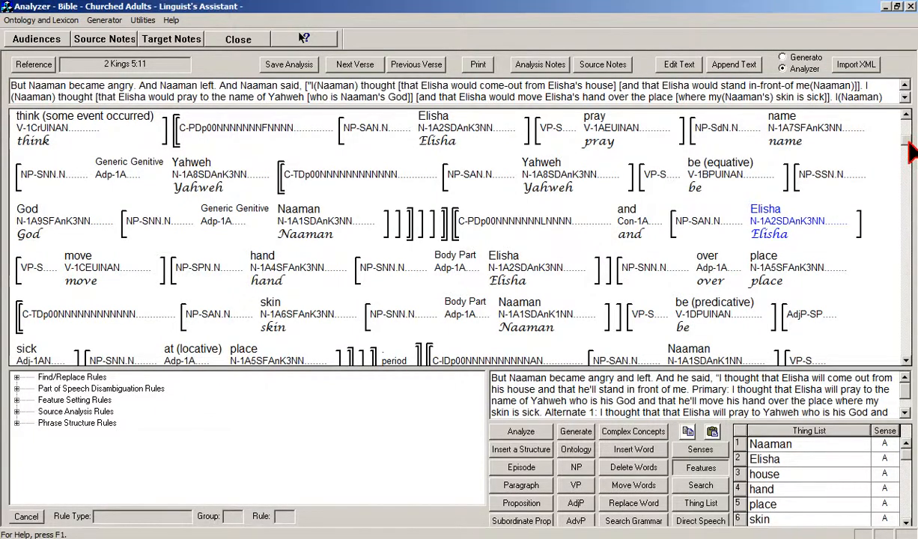
- Set the Proximity feature of Elisha, the subject of the "stand" clause, to Not Applicable and save the analysis
scroll(911, 149, up, 3)
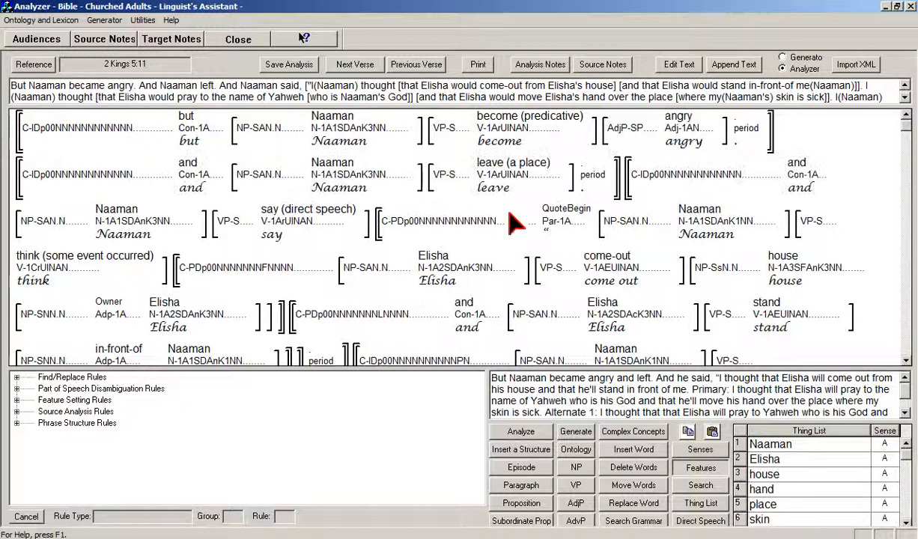
mouse_move(454, 277)
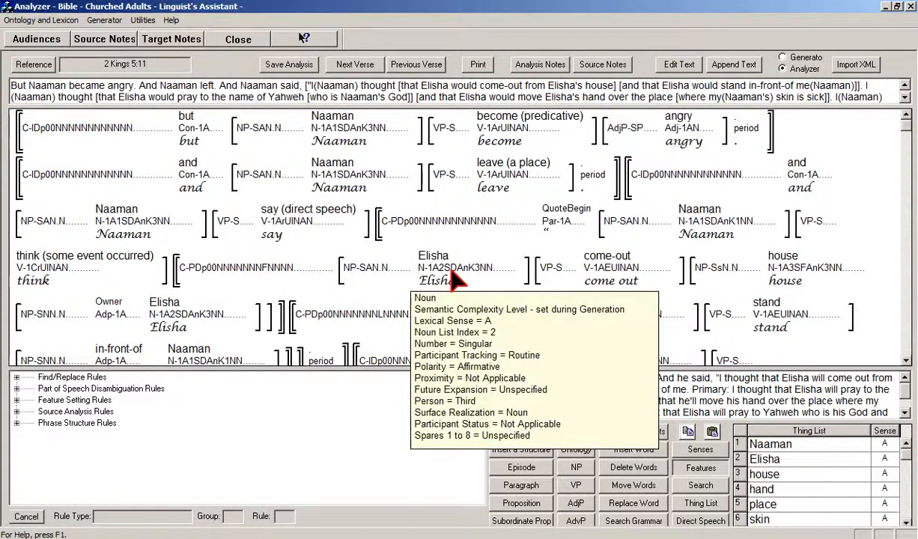
mouse_move(179, 316)
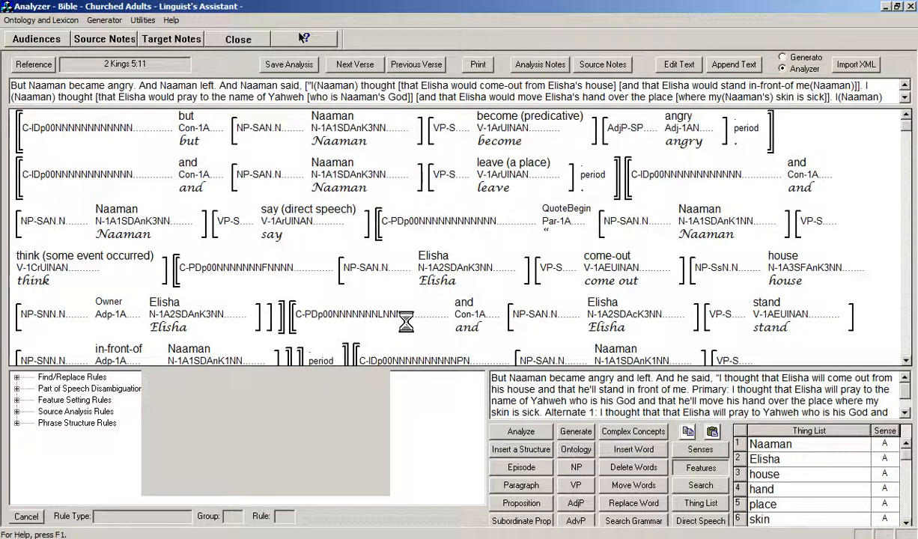
mouse_move(606, 322)
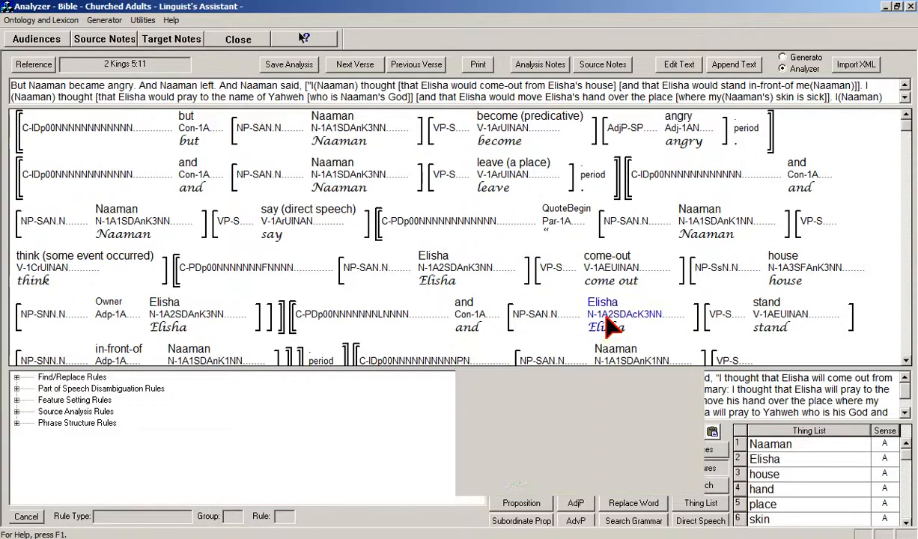
double_click(607, 322)
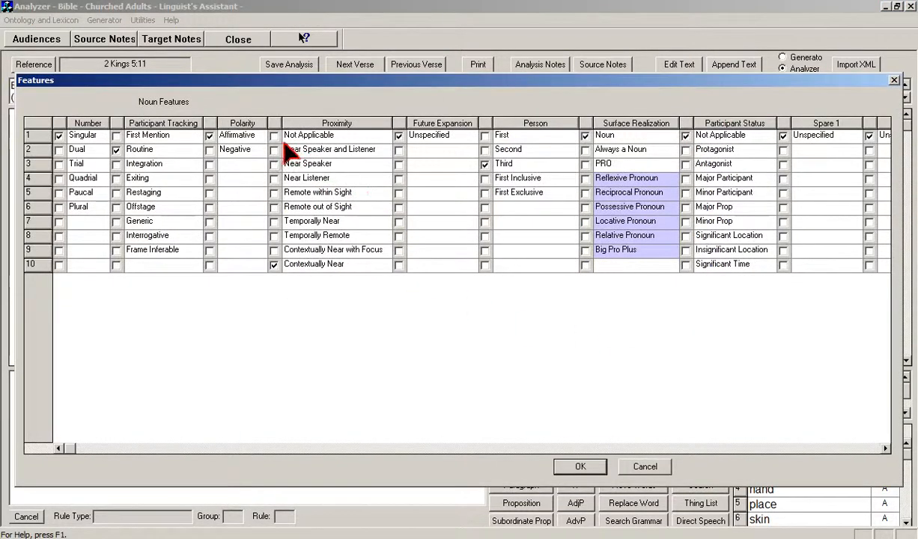
click(583, 466)
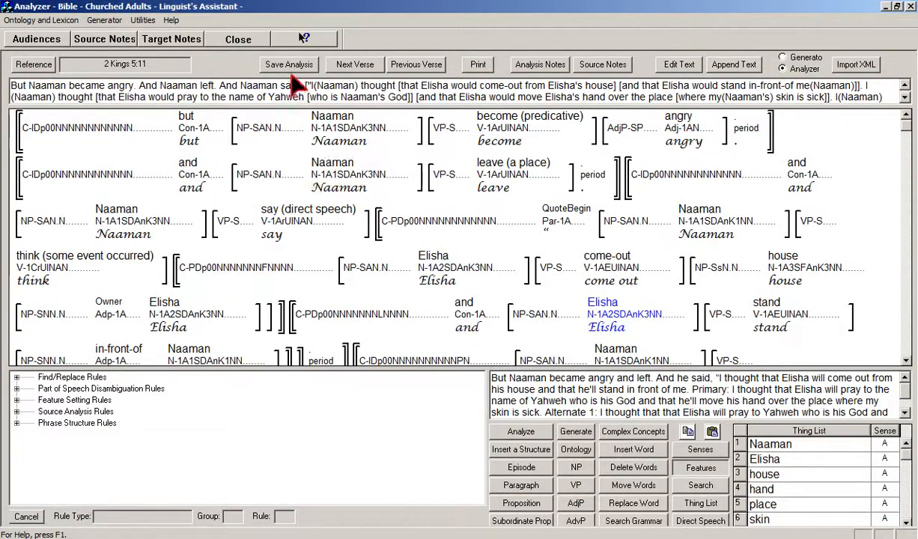
click(290, 65)
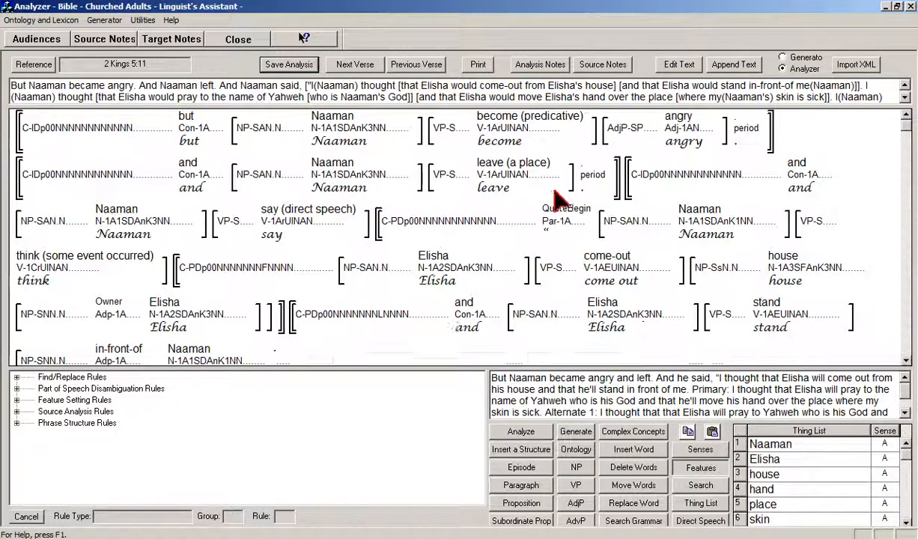
- Review Elisha's noun features from the opening "come-out" clause through the primary "pray" and "move" clauses
mouse_move(304, 221)
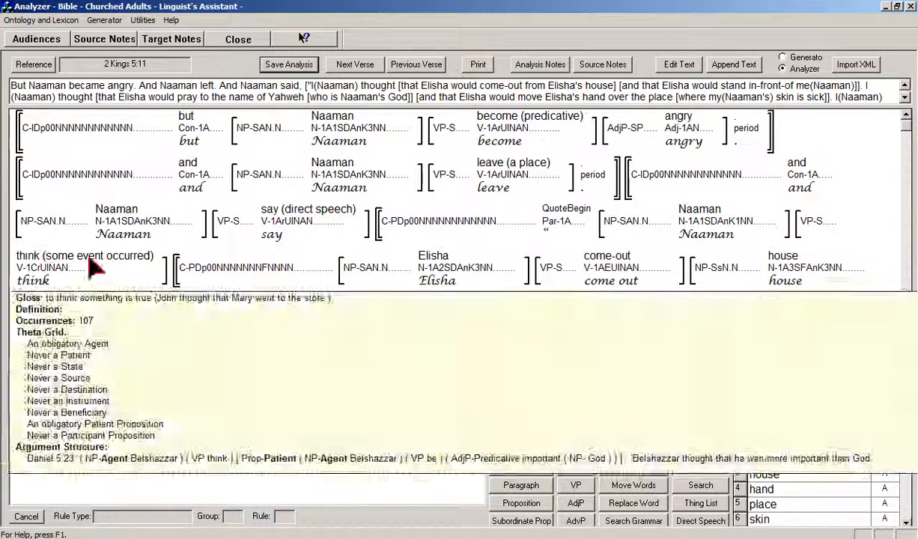
mouse_move(427, 277)
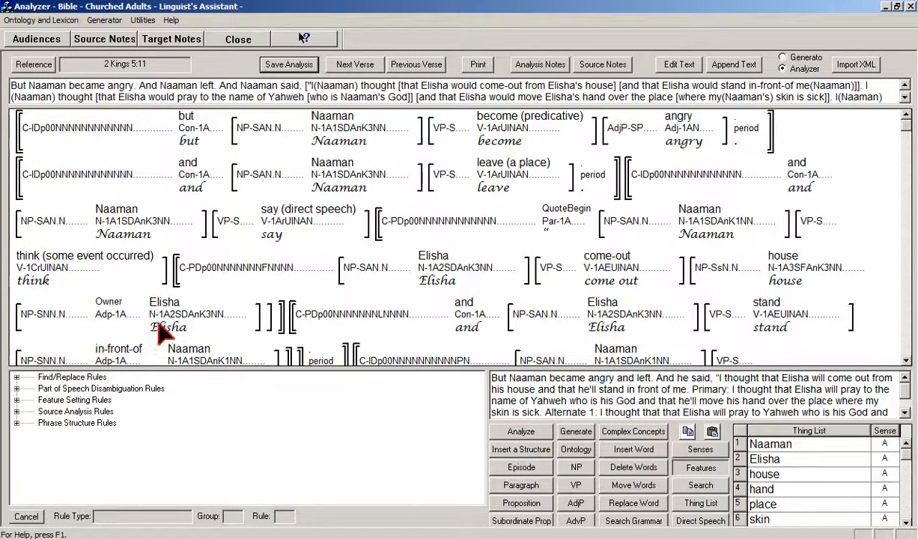
mouse_move(161, 318)
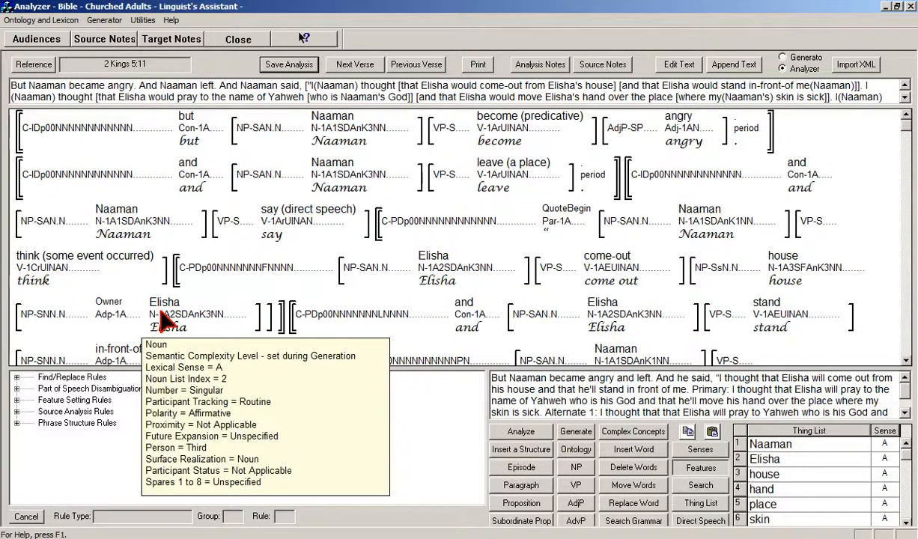
mouse_move(605, 322)
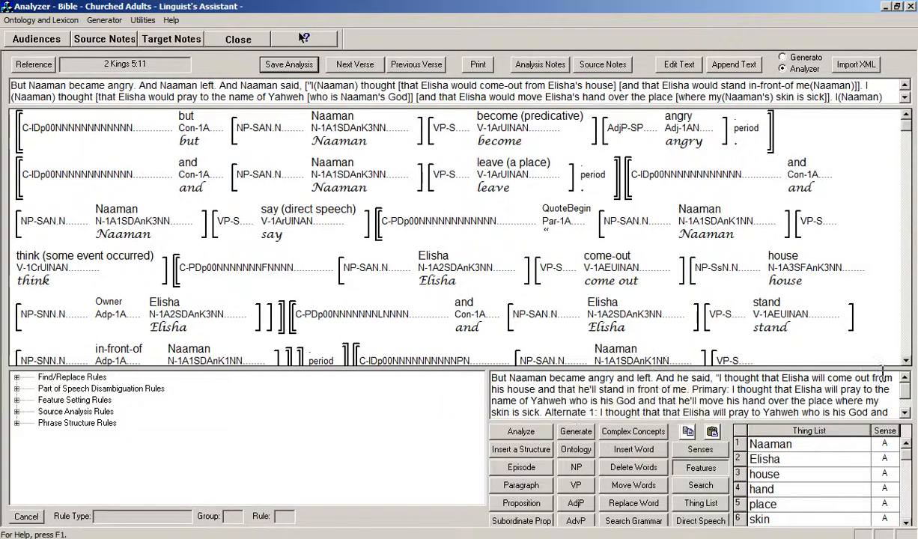
click(906, 361)
click(906, 361)
click(906, 361)
click(906, 361)
click(906, 361)
mouse_move(427, 184)
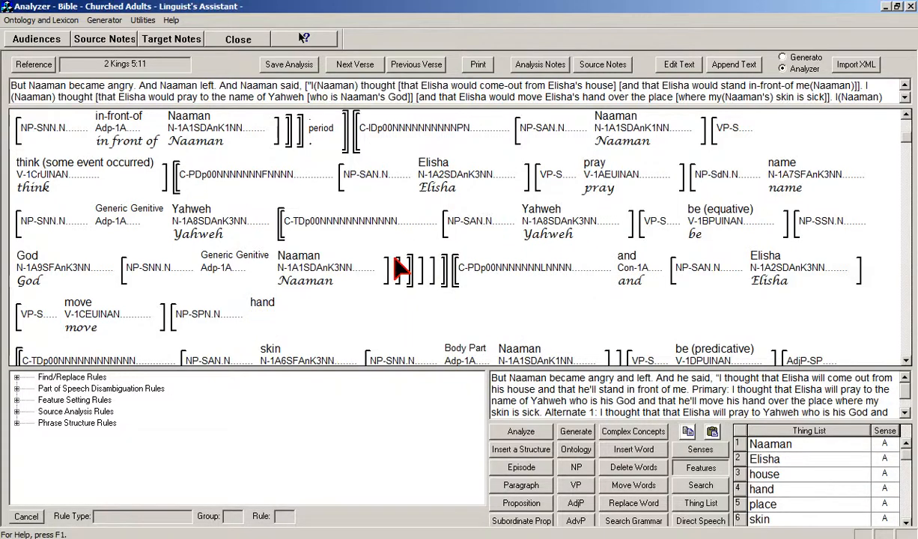
mouse_move(738, 270)
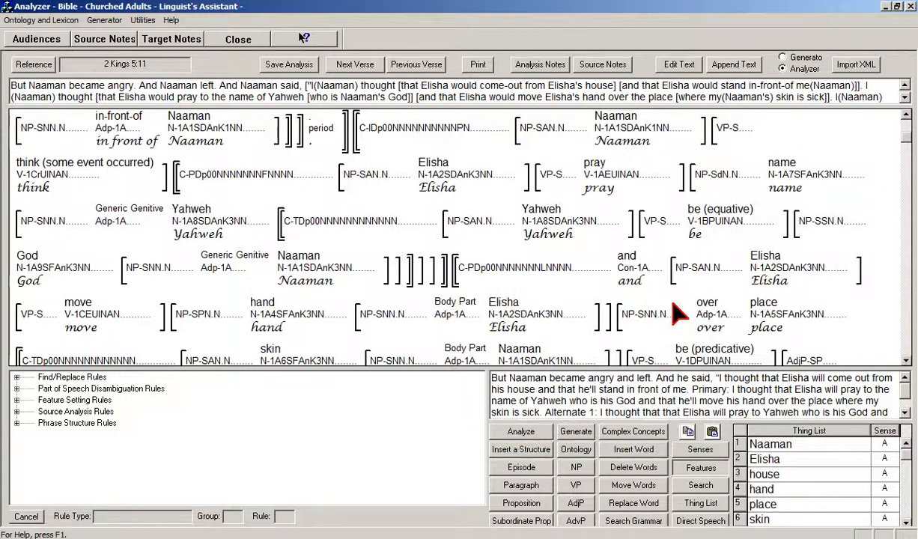
mouse_move(515, 323)
- Examine Elisha's noun features in the alternate sentence and in the closing "cause" sentence
scroll(906, 363, down, 5)
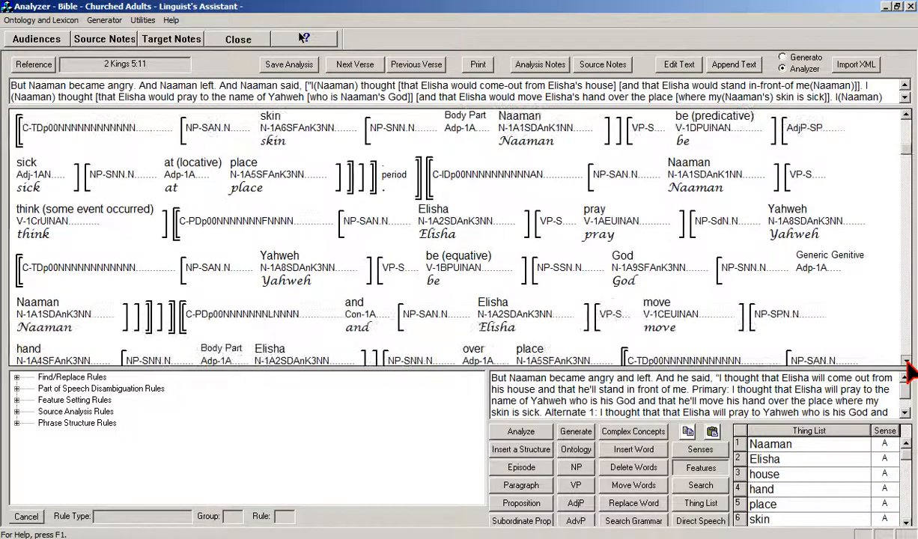
scroll(906, 365, down, 1)
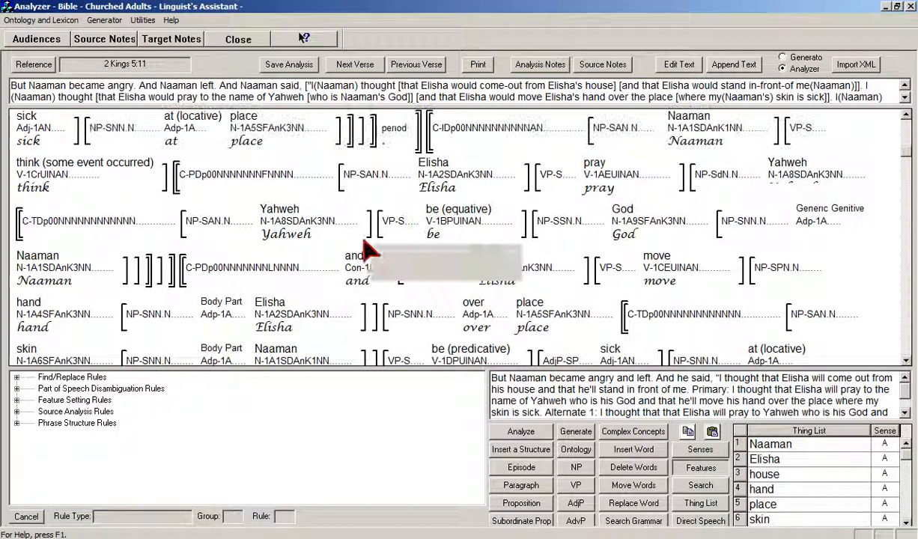
mouse_move(516, 277)
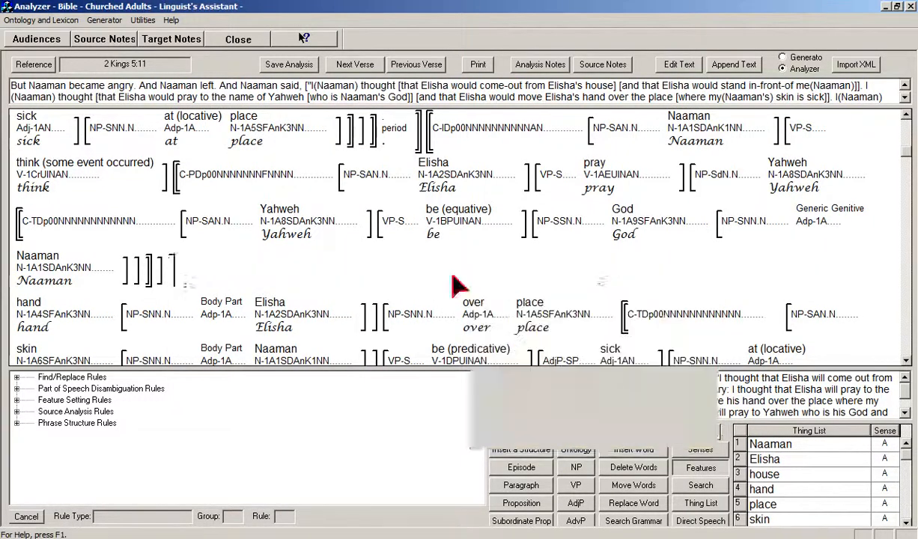
mouse_move(264, 322)
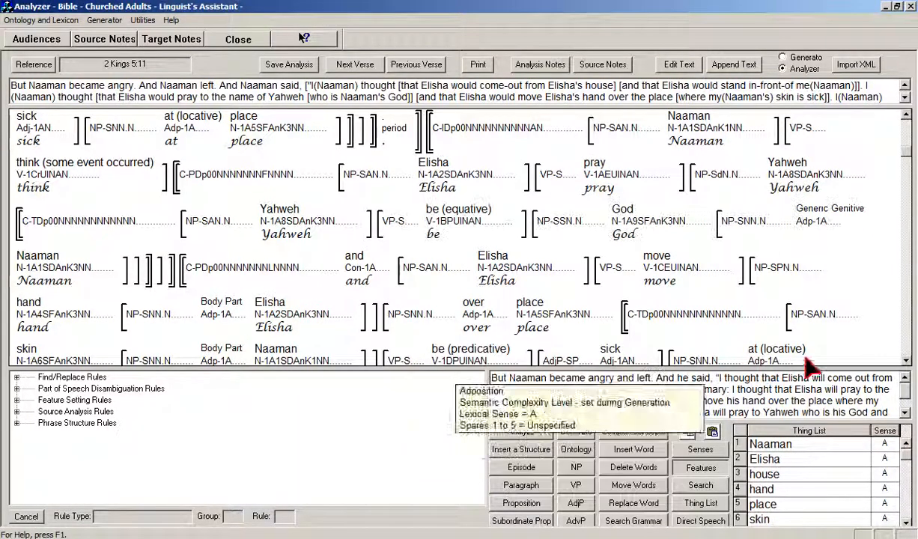
scroll(905, 360, down, 4)
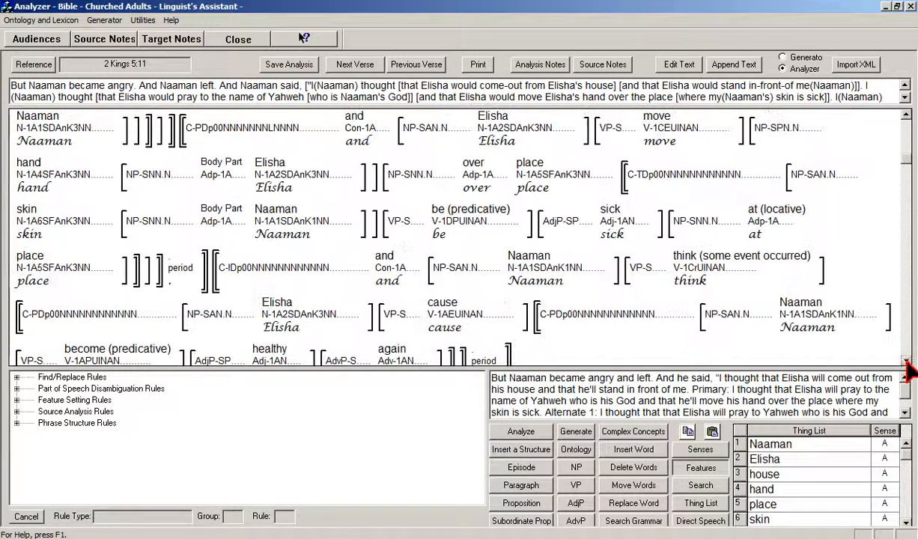
mouse_move(277, 274)
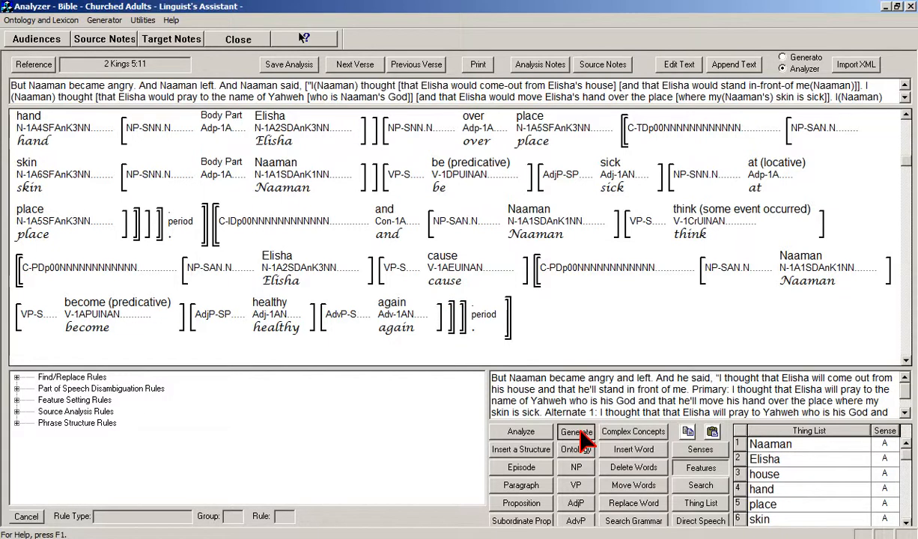
- Regenerate the English text of 2 Kings 5:11 and copy all of it
click(574, 431)
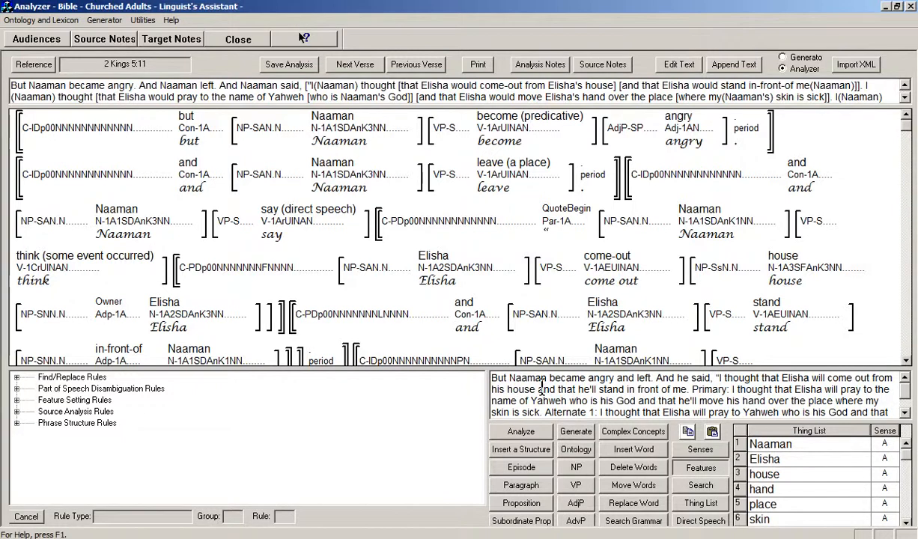
key(ctrl+a)
key(ctrl+c)
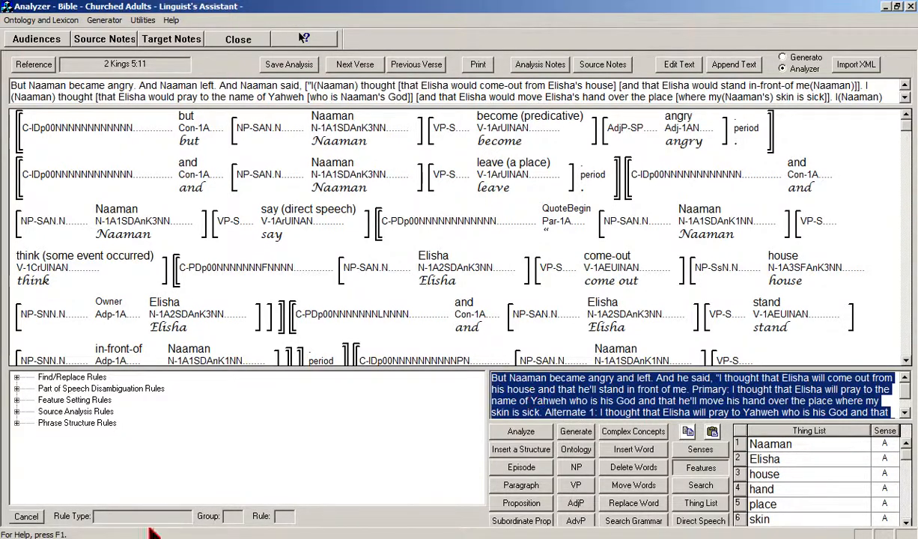
- Switch to Document1 in Word and replace its entire content with the copied English text
mouse_move(113, 538)
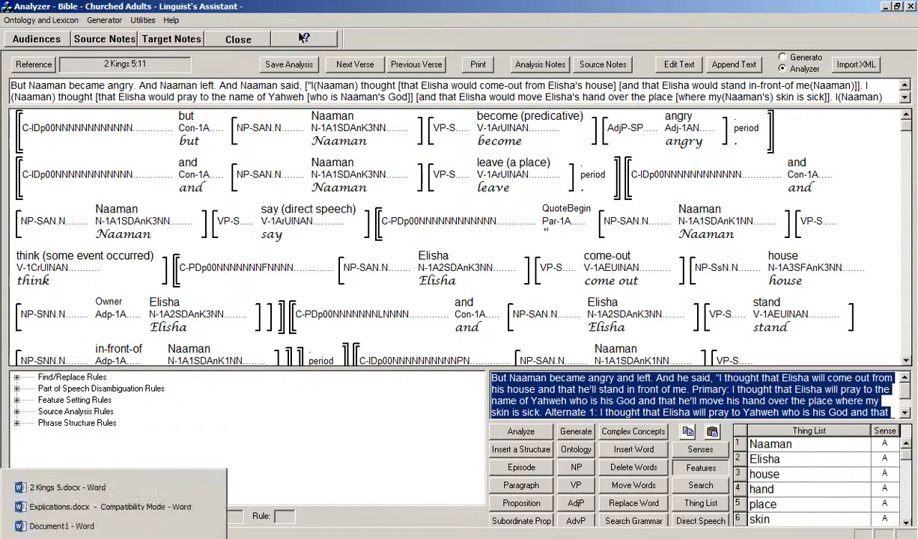
click(95, 527)
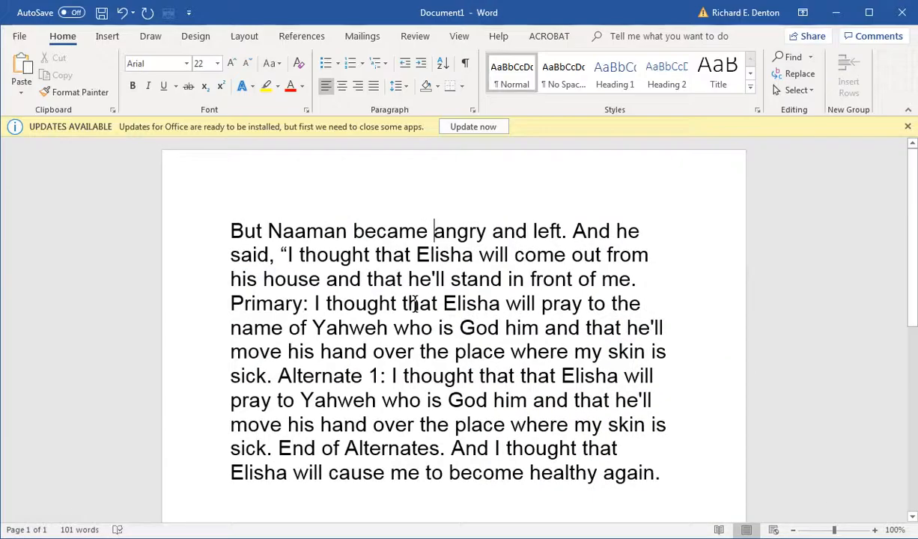
key(ctrl+a)
key(ctrl+v)
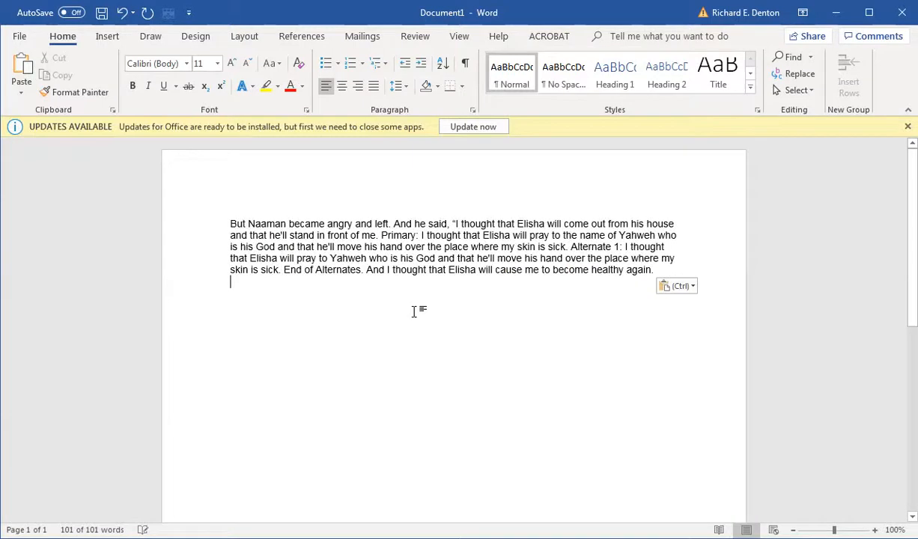
- Enlarge all the pasted text to 22 points and leave it unselected for reading
key(ctrl+a)
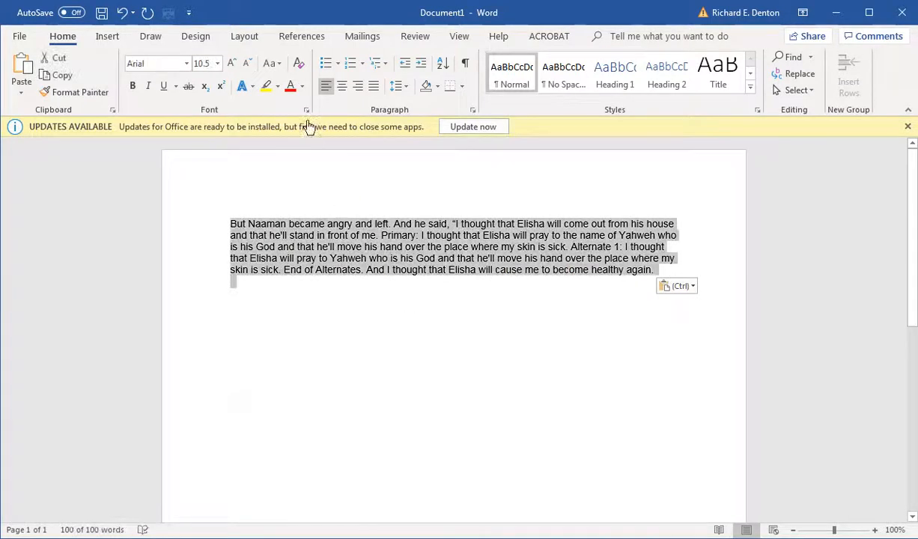
click(231, 64)
click(231, 63)
click(232, 64)
click(231, 63)
click(232, 64)
click(231, 64)
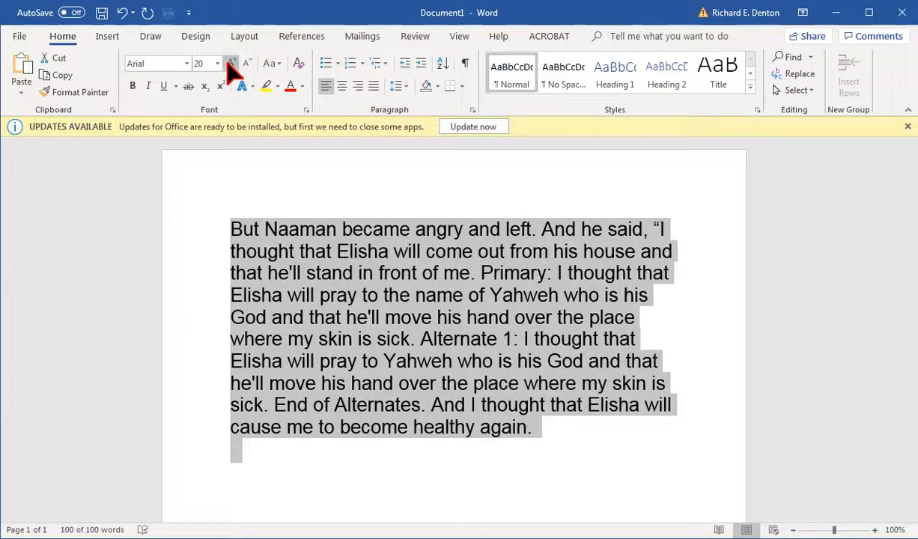
click(232, 64)
click(102, 240)
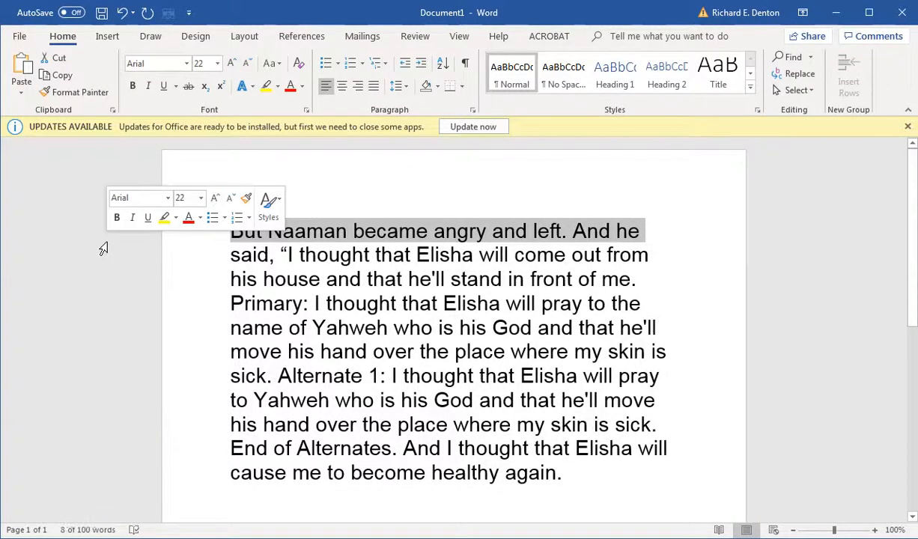
click(84, 302)
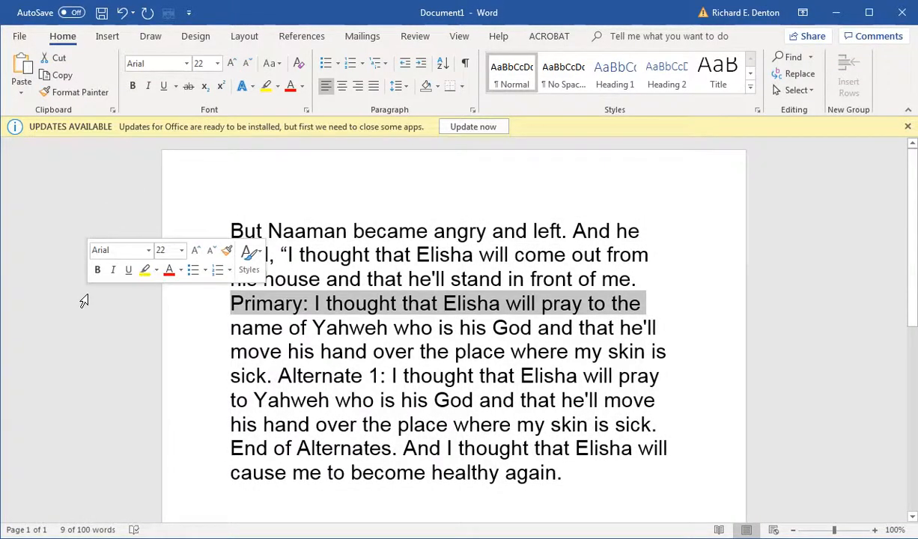
click(273, 174)
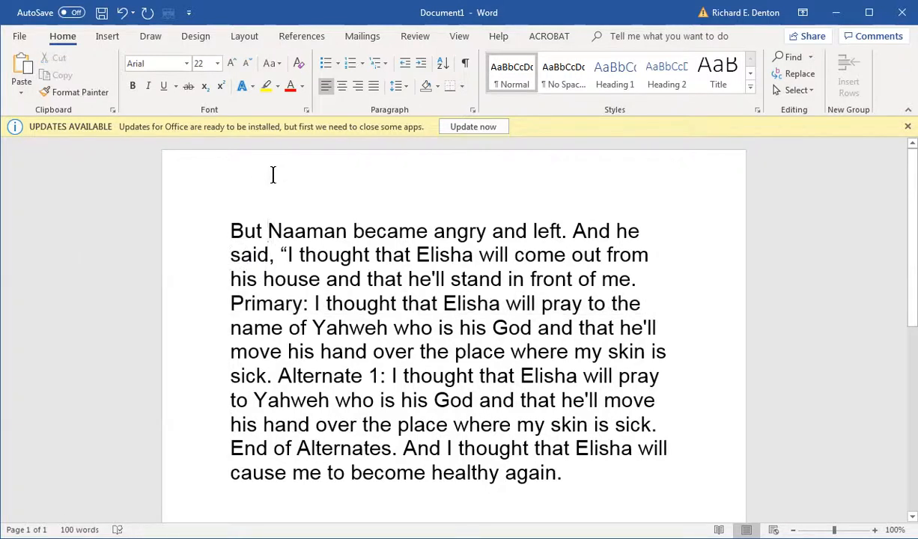